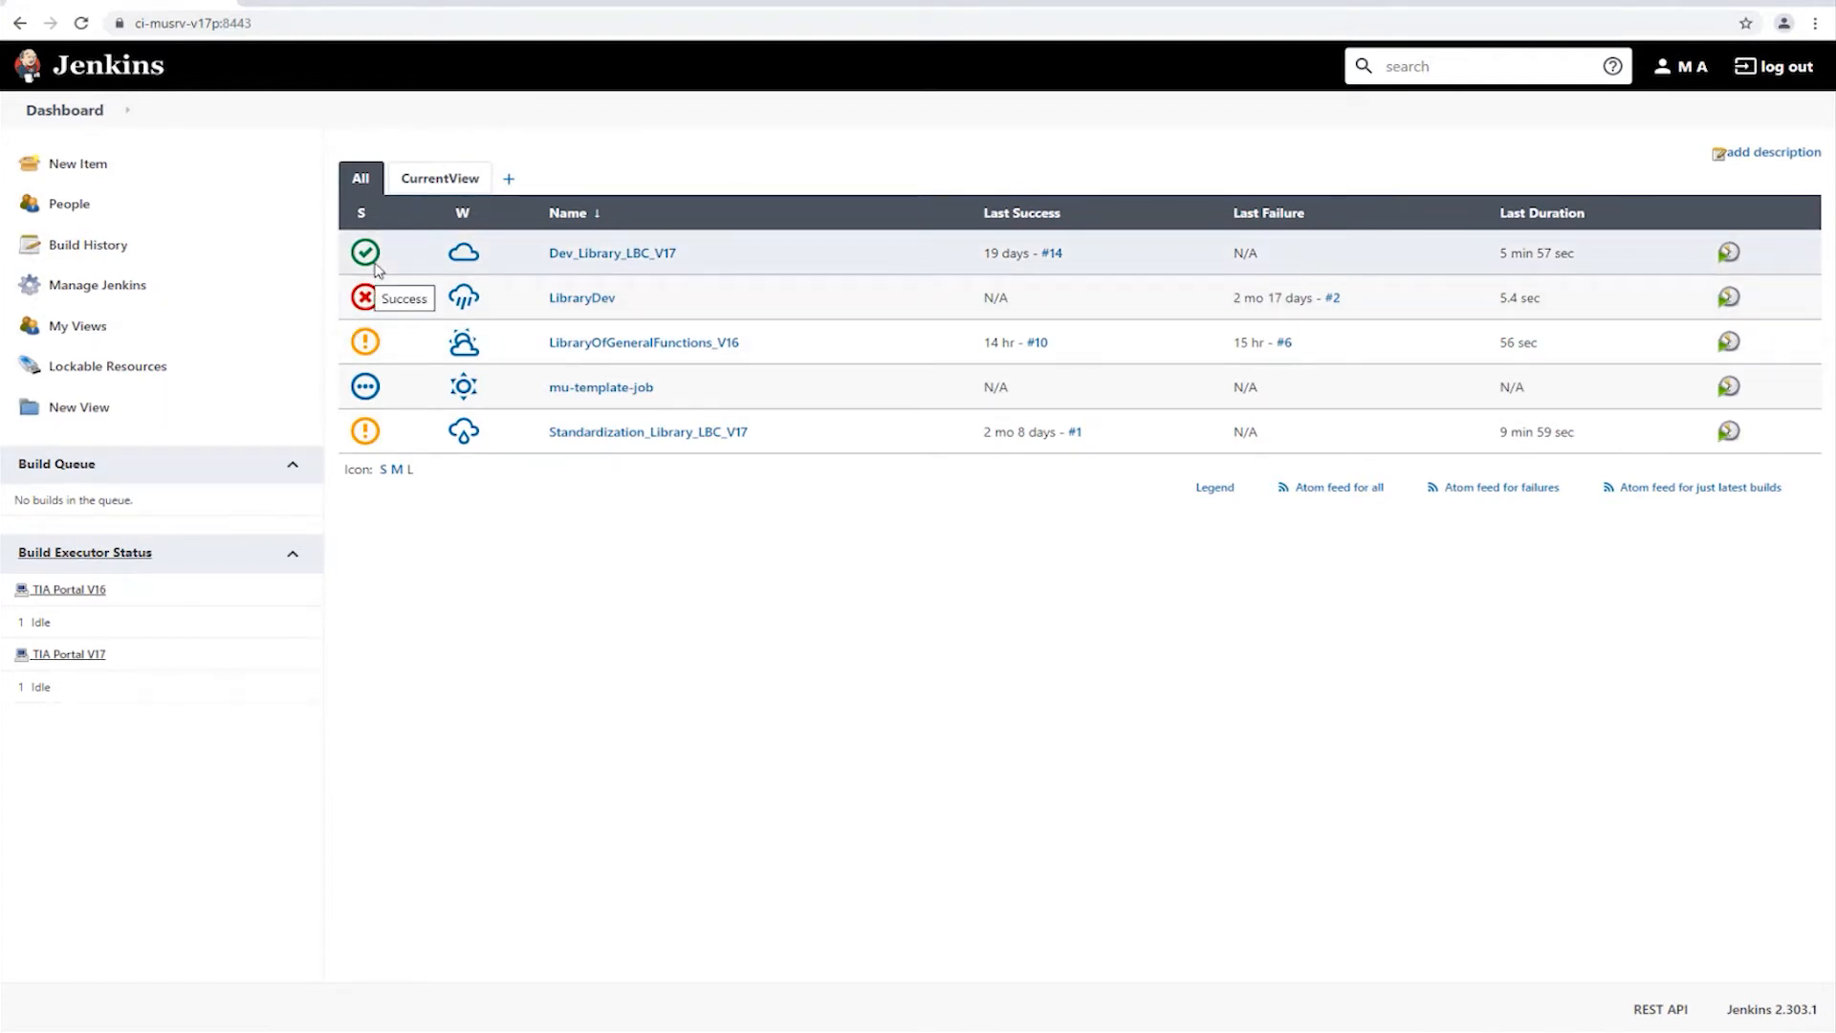
- Review the last-build status and build stability of the jobs listed on the dashboard
mouse_move(463, 262)
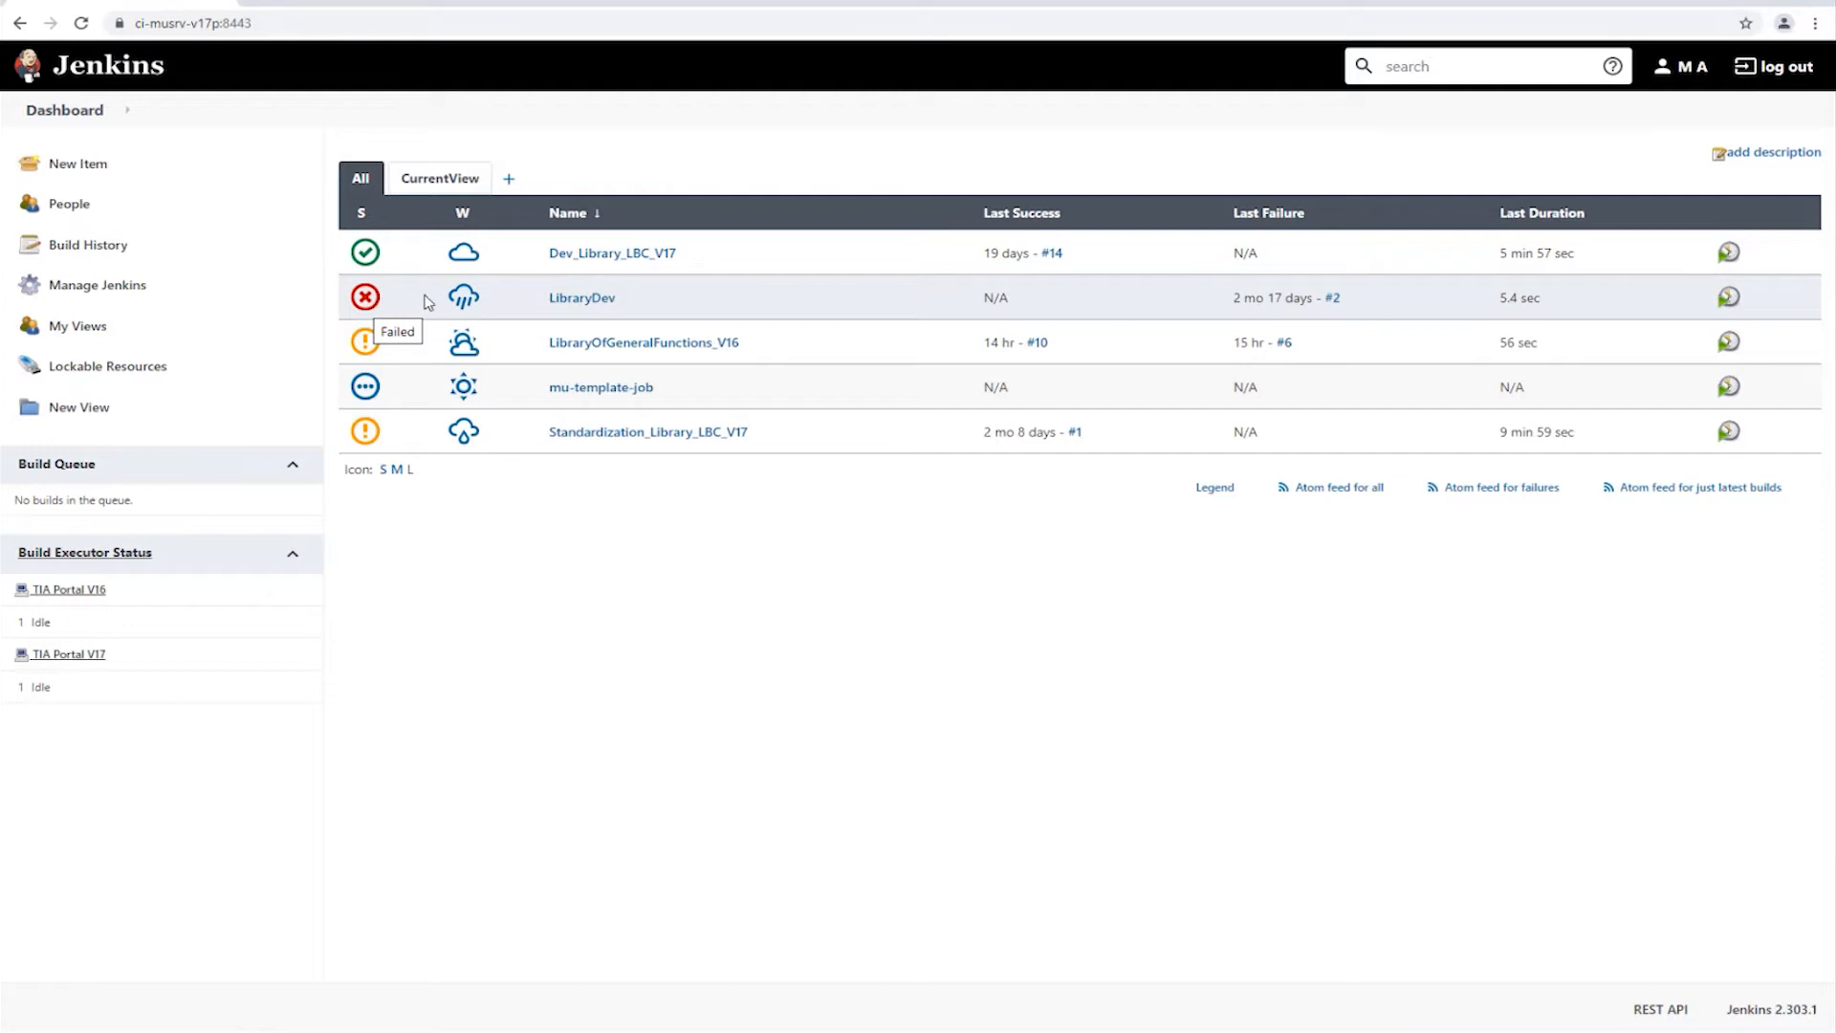
mouse_move(458, 304)
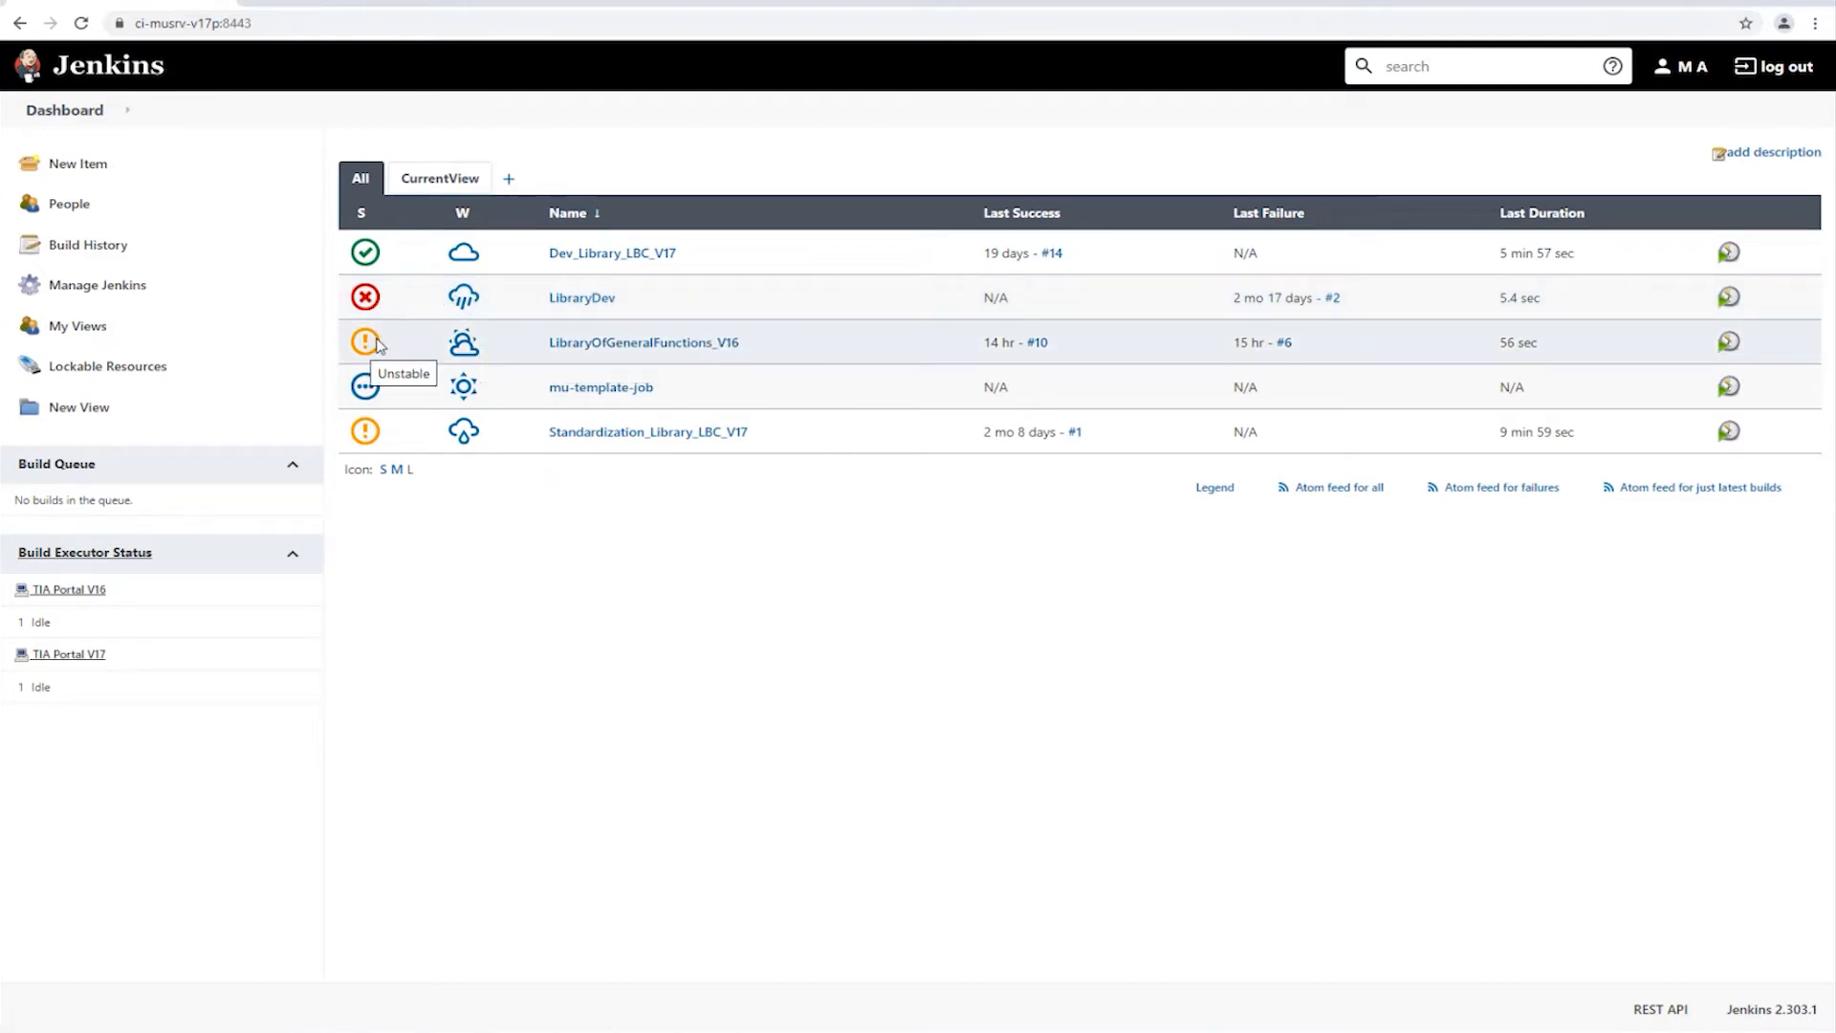
mouse_move(454, 350)
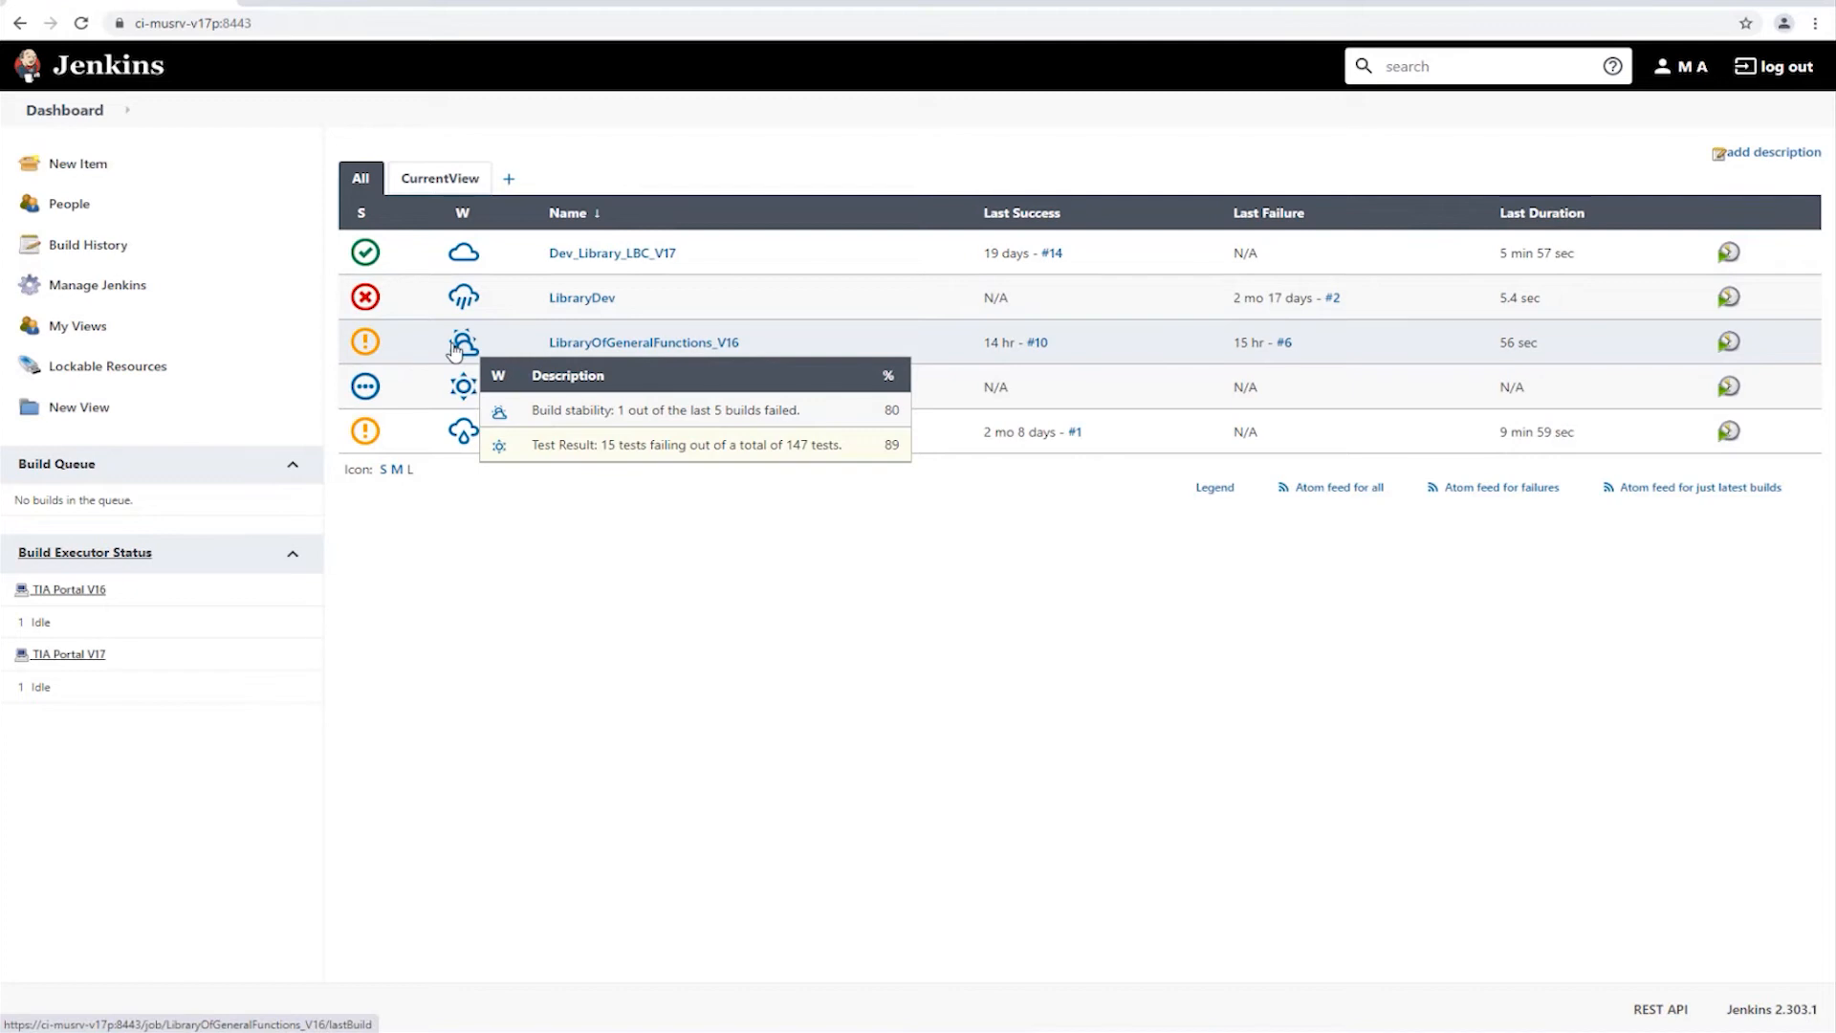
mouse_move(372, 389)
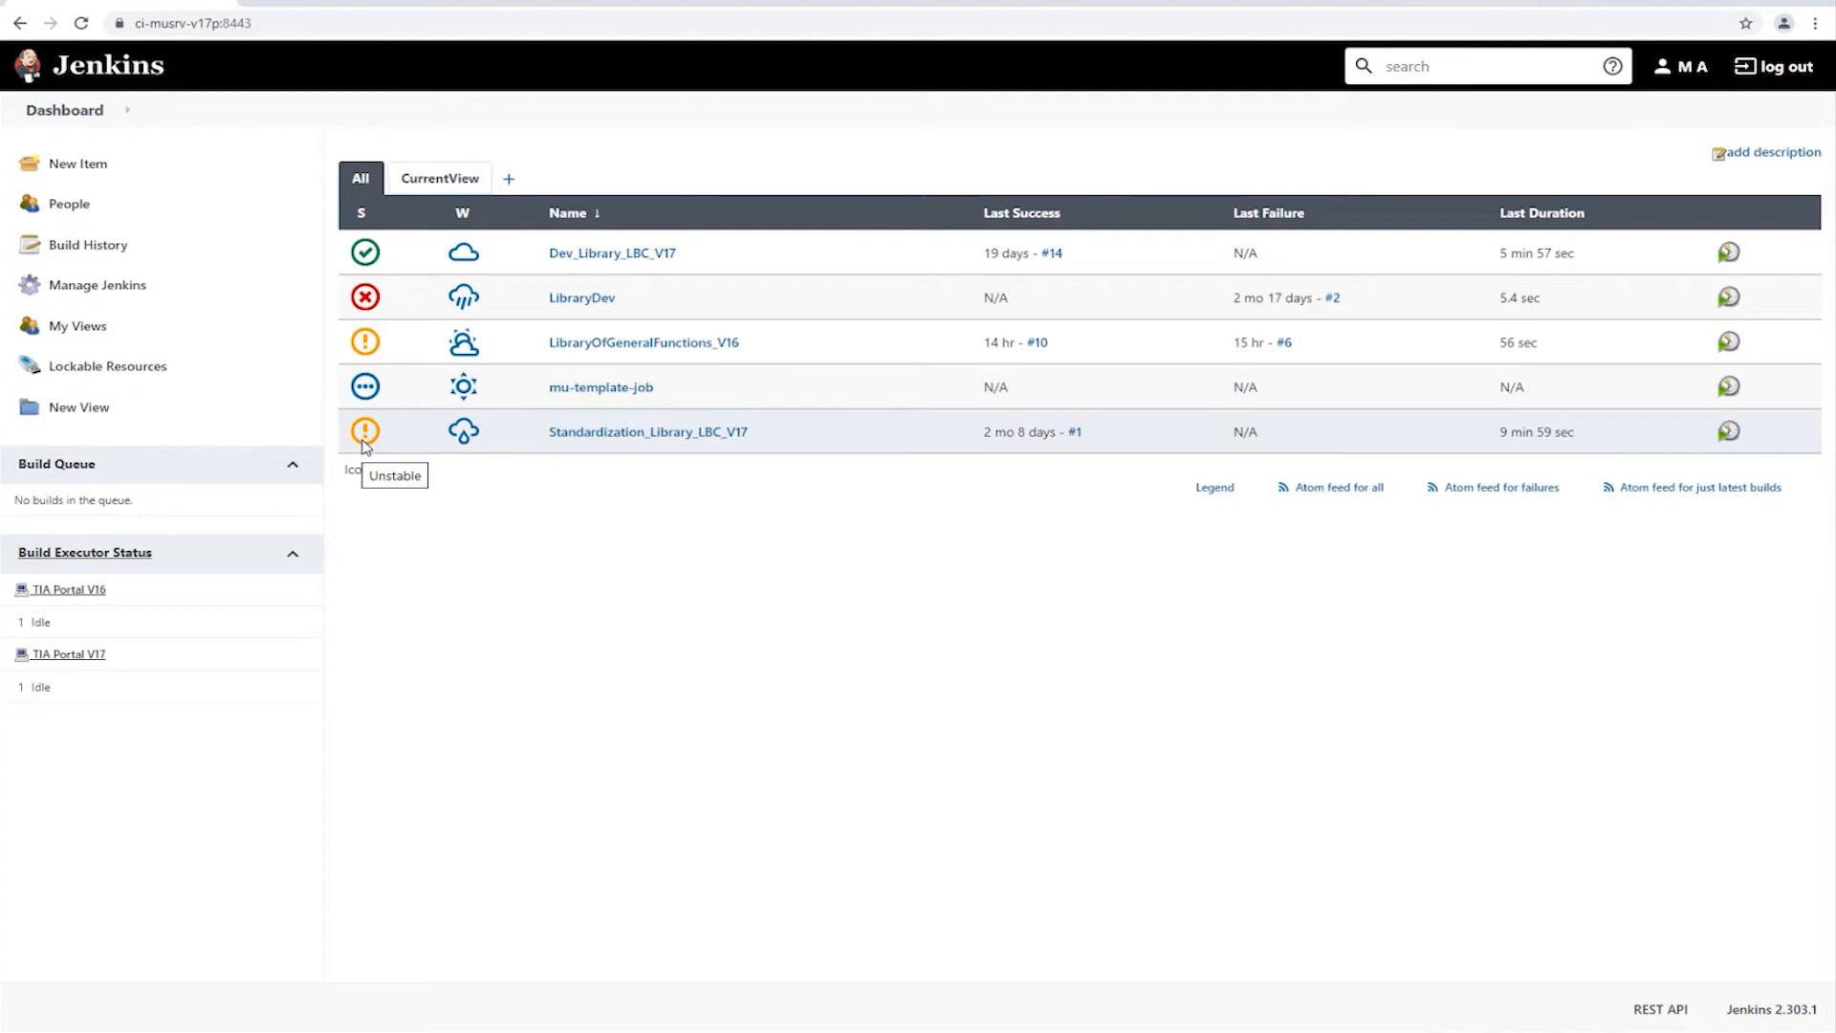
mouse_move(462, 440)
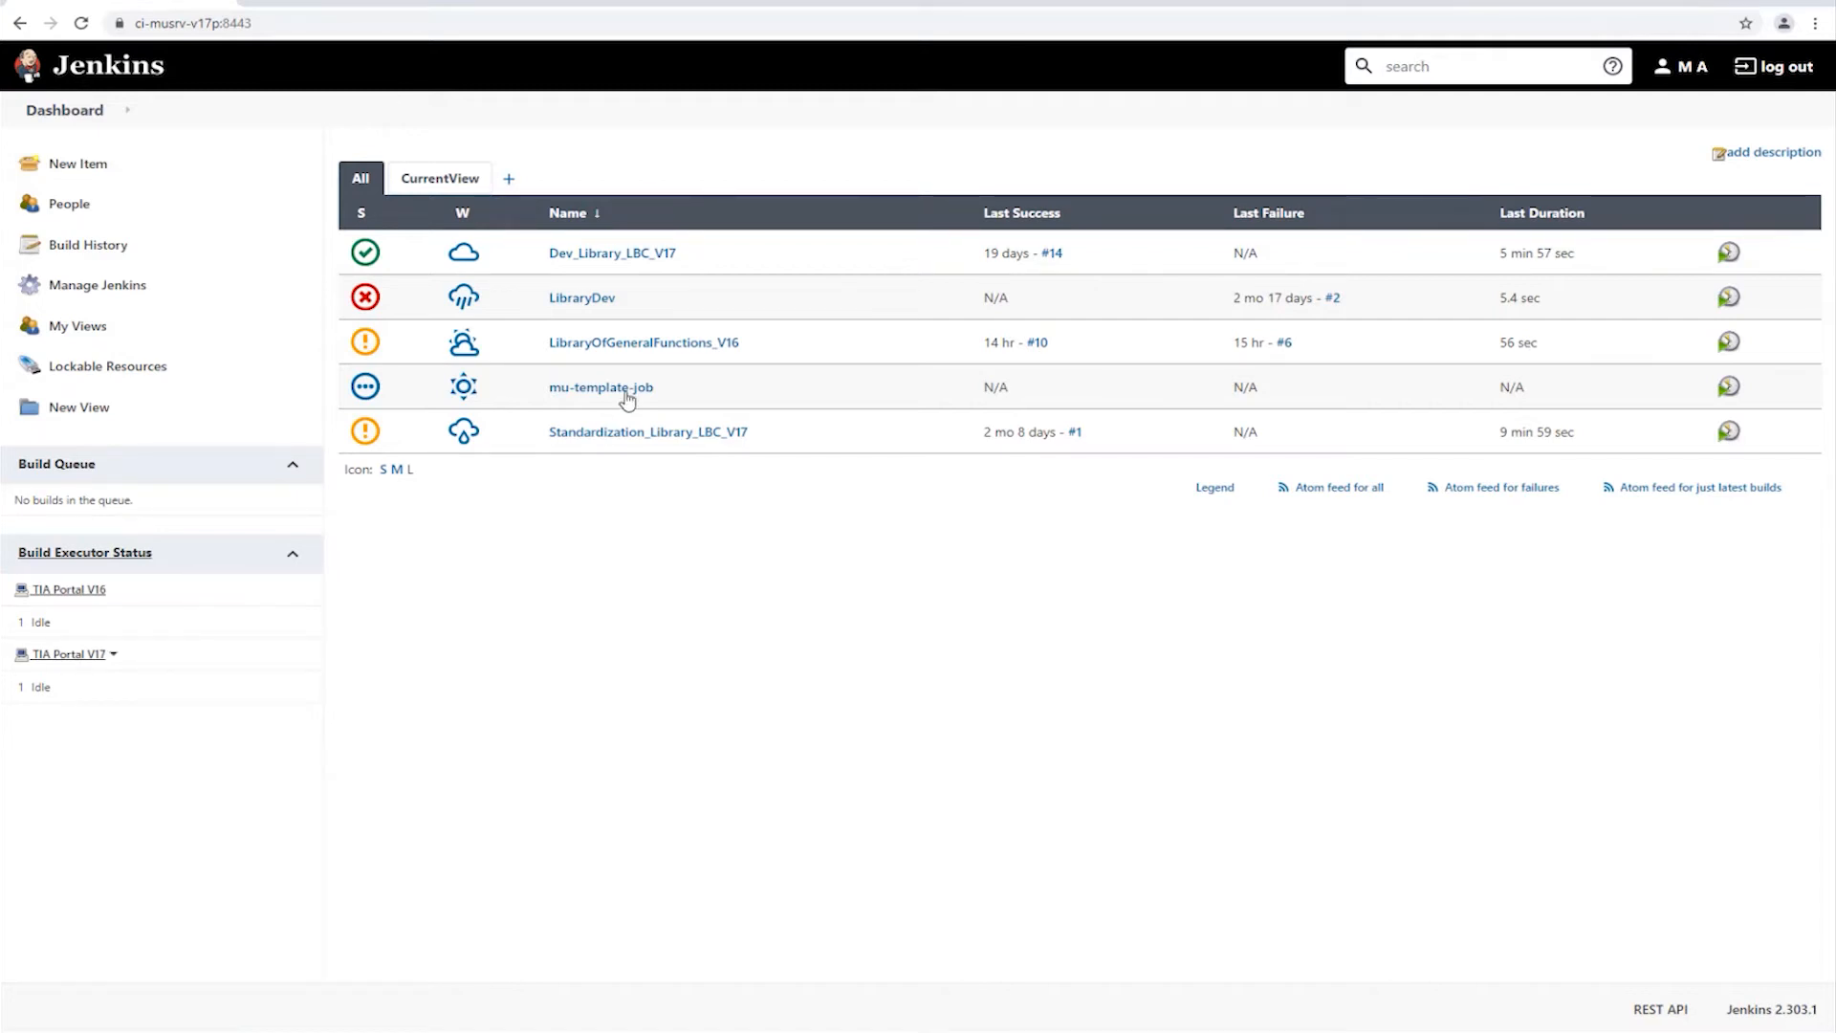
- Open the configuration of the LibraryOfGeneralFunctions_V16 job and review its string parameters
click(649, 344)
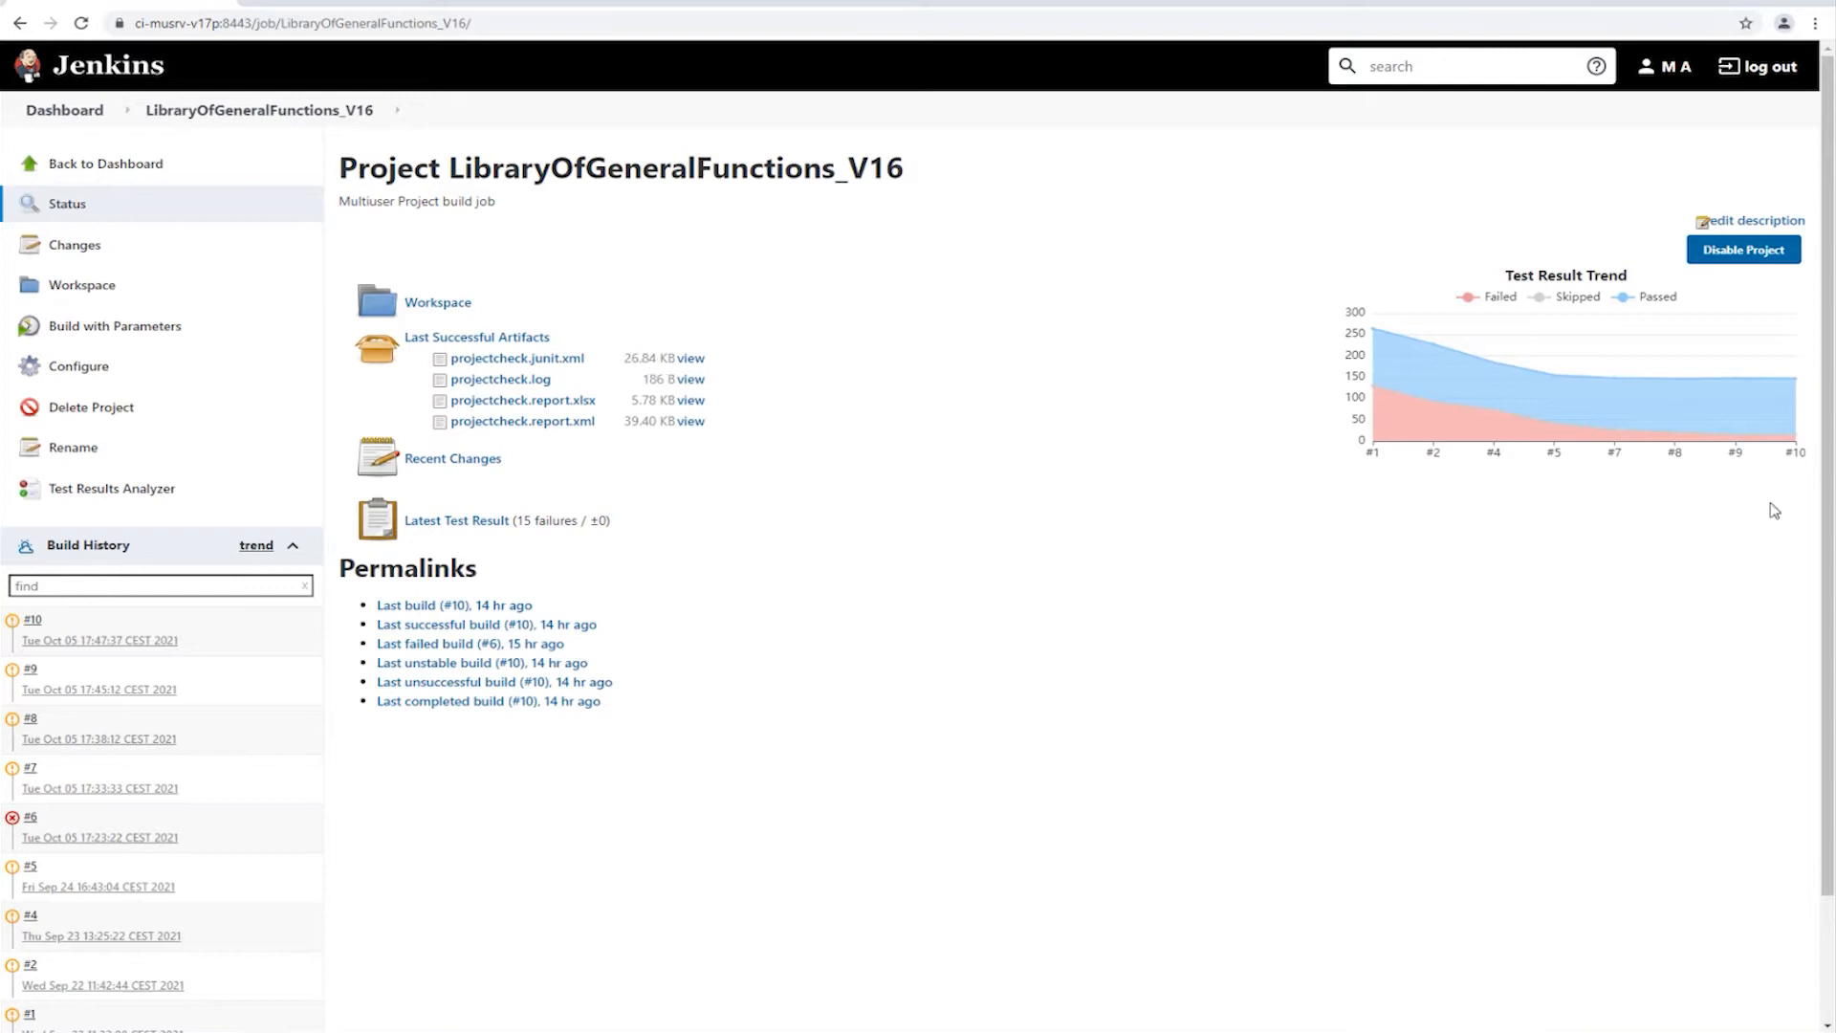
mouse_move(1537, 387)
click(95, 379)
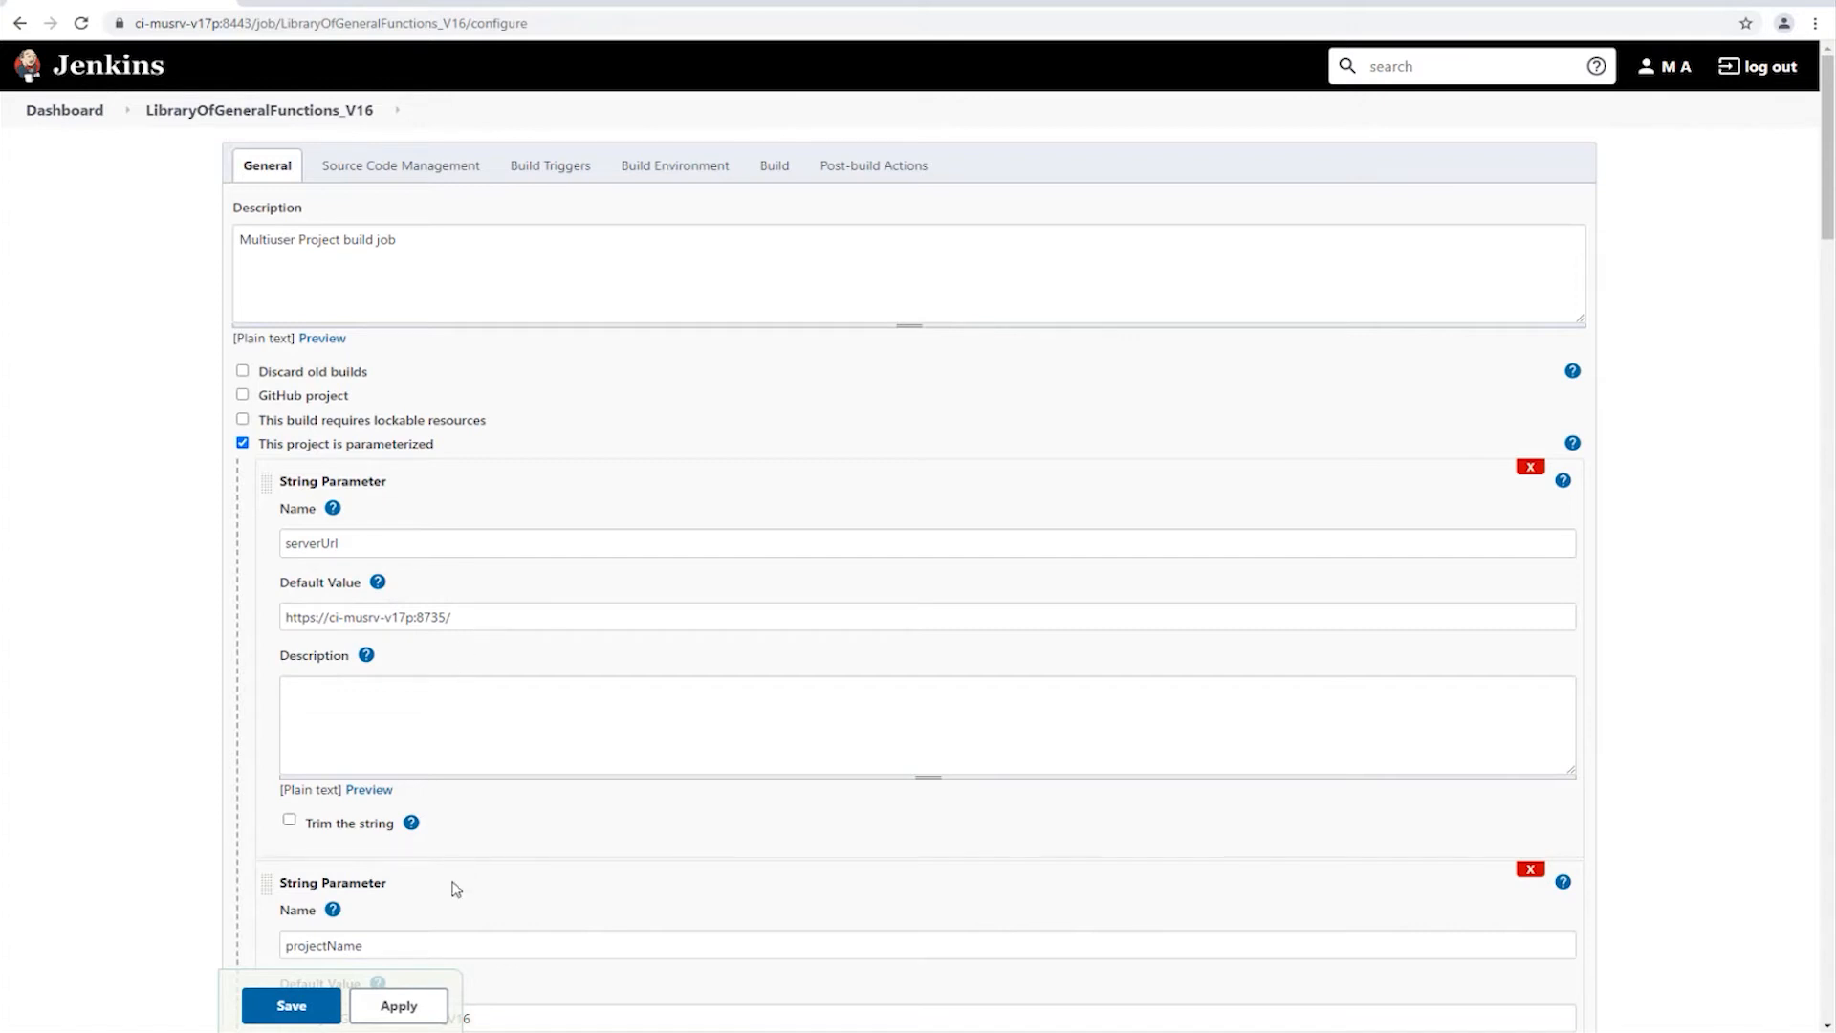
scroll(448, 949, down, 4)
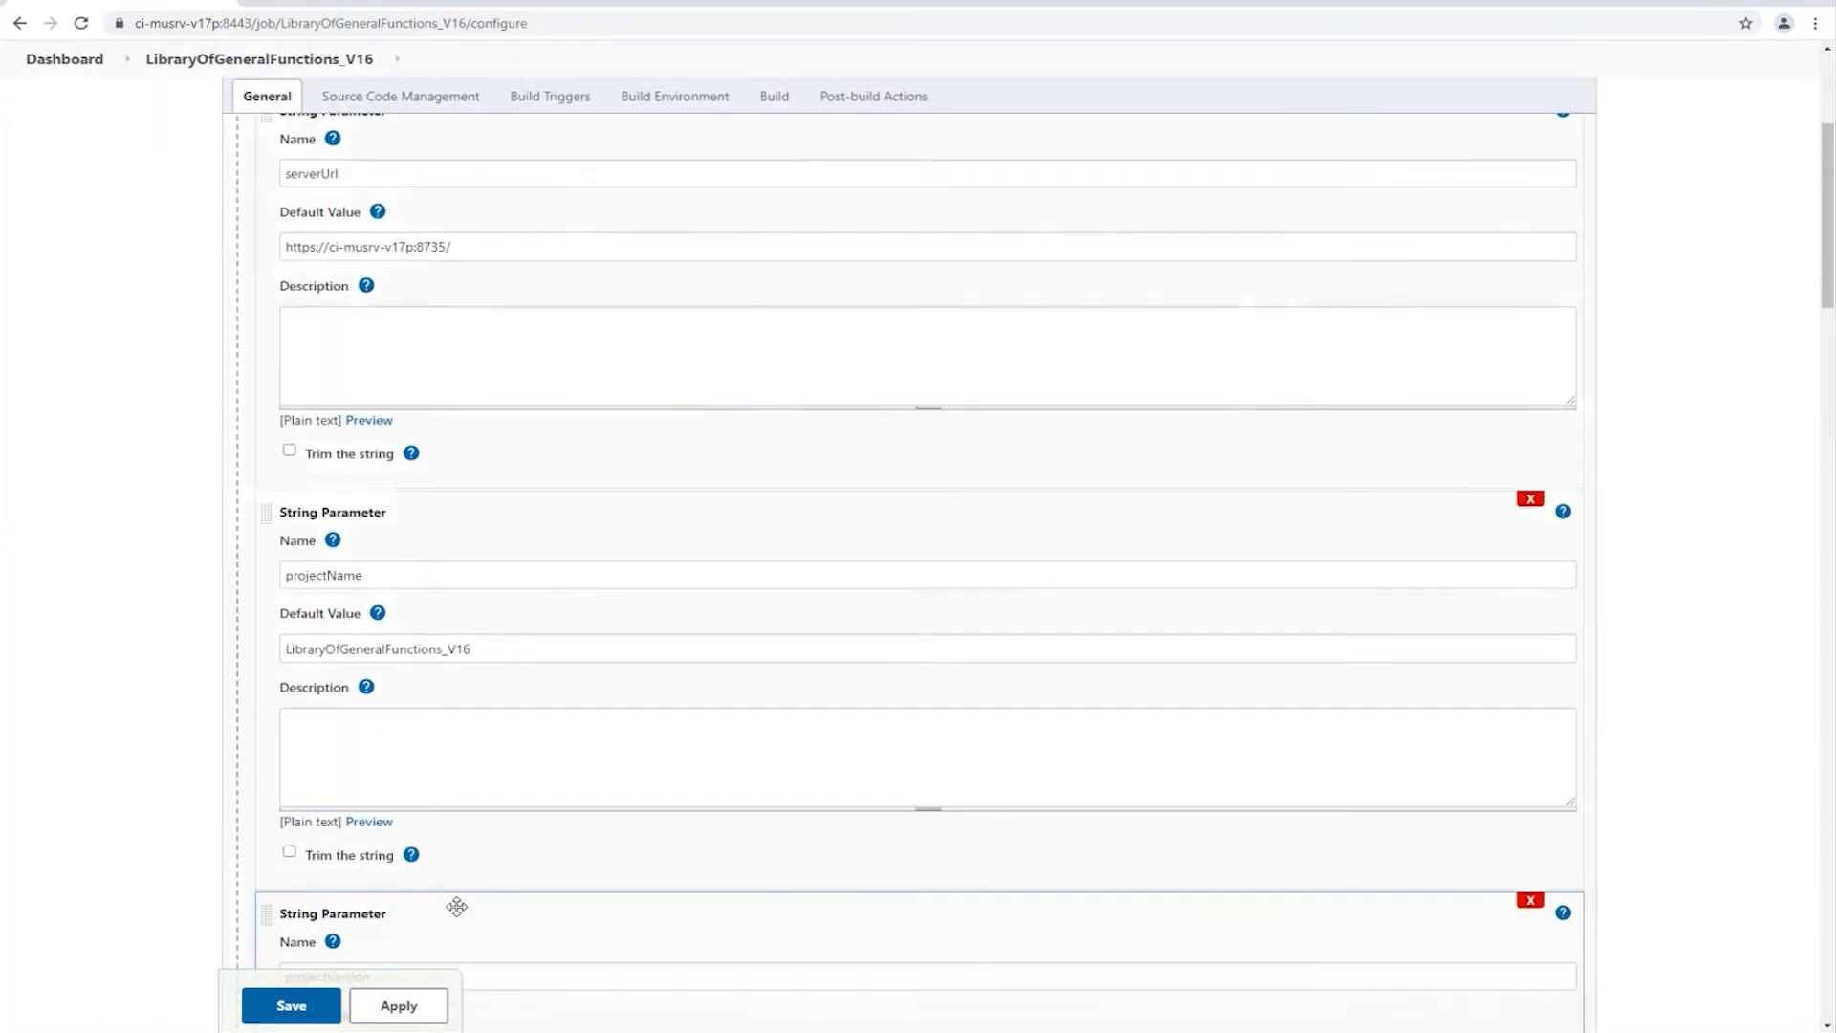
scroll(459, 885, down, 4)
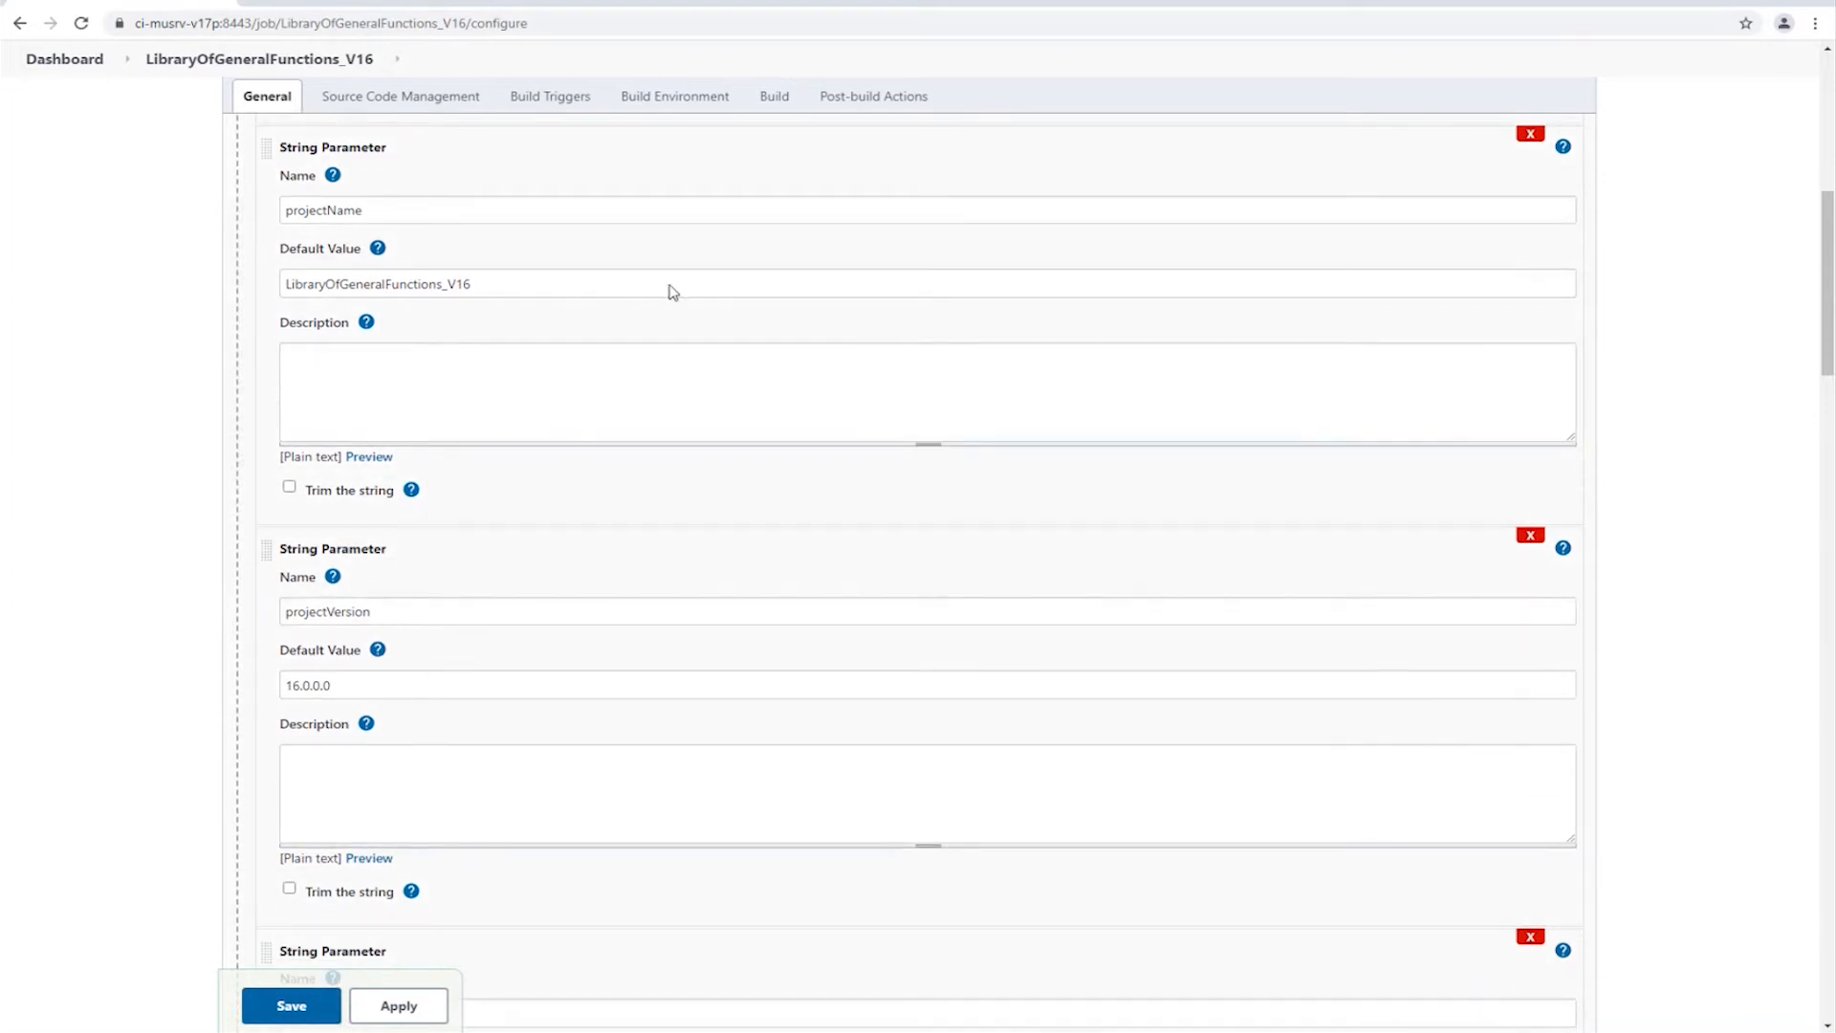
- Examine the ProjectExport.bat and ProjectCheck.bat batch commands in the job's build section
click(777, 97)
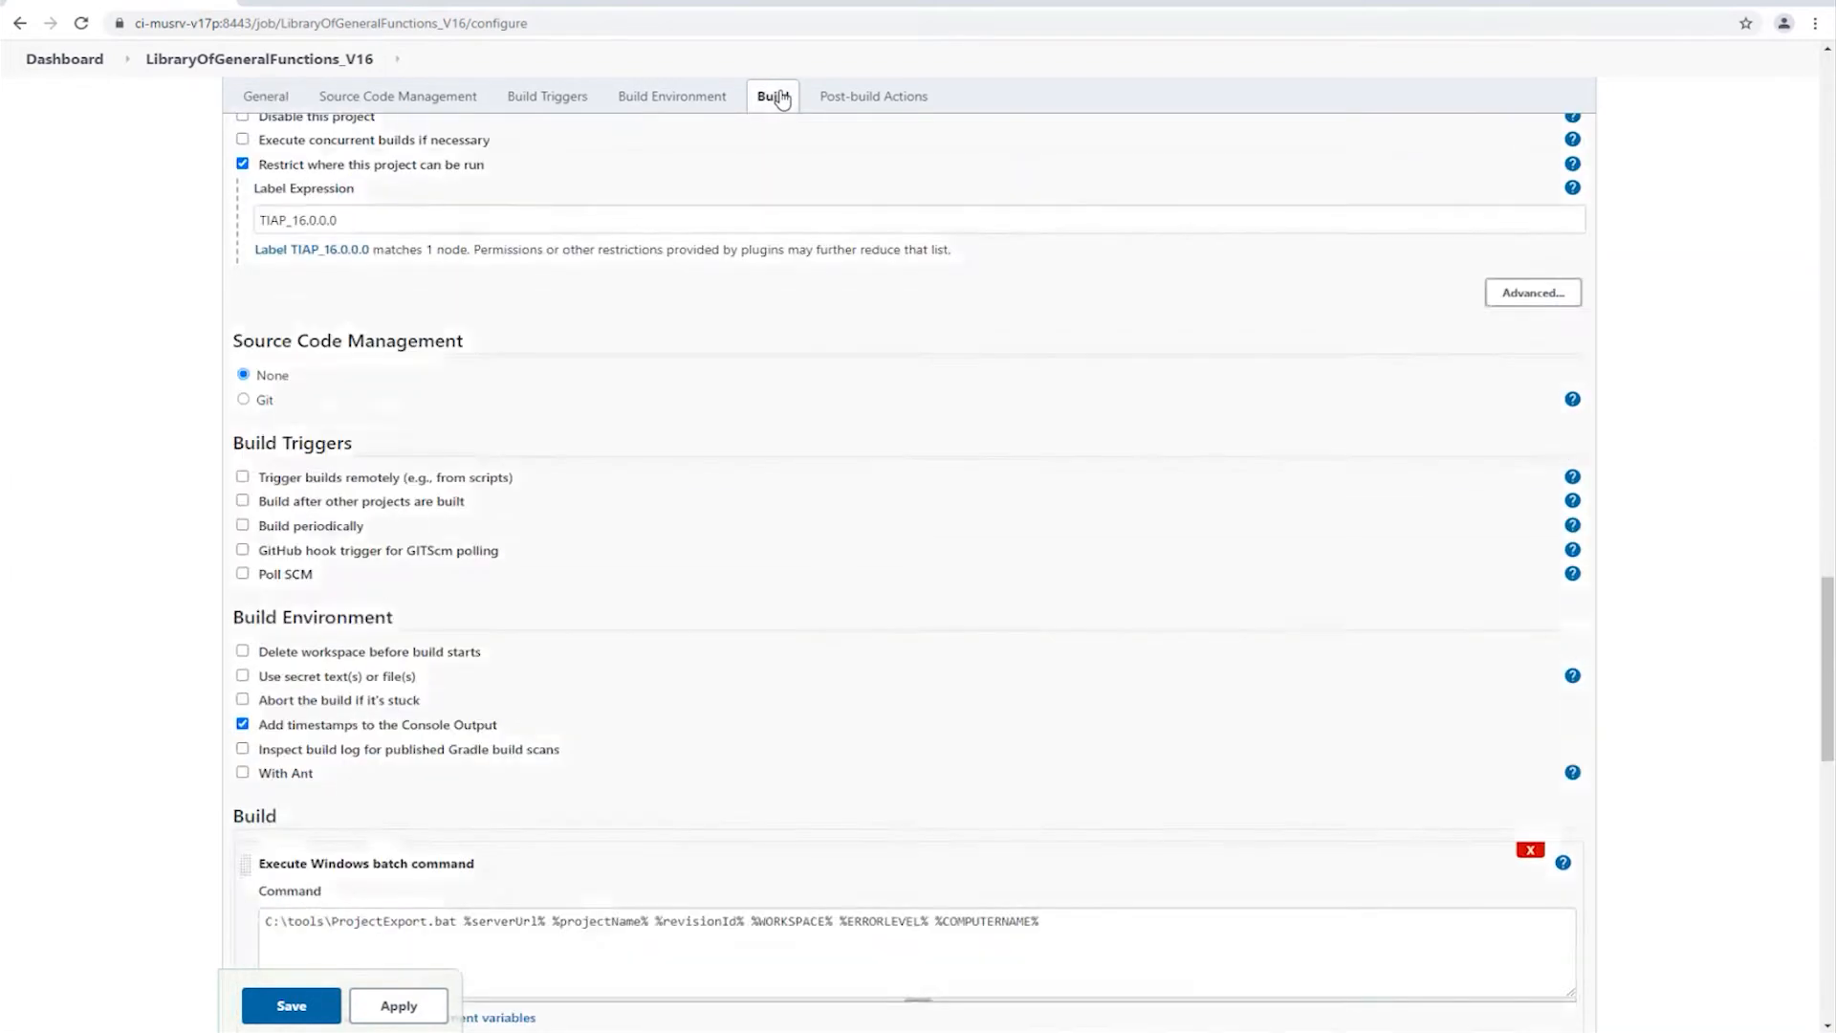
drag(456, 212, 334, 205)
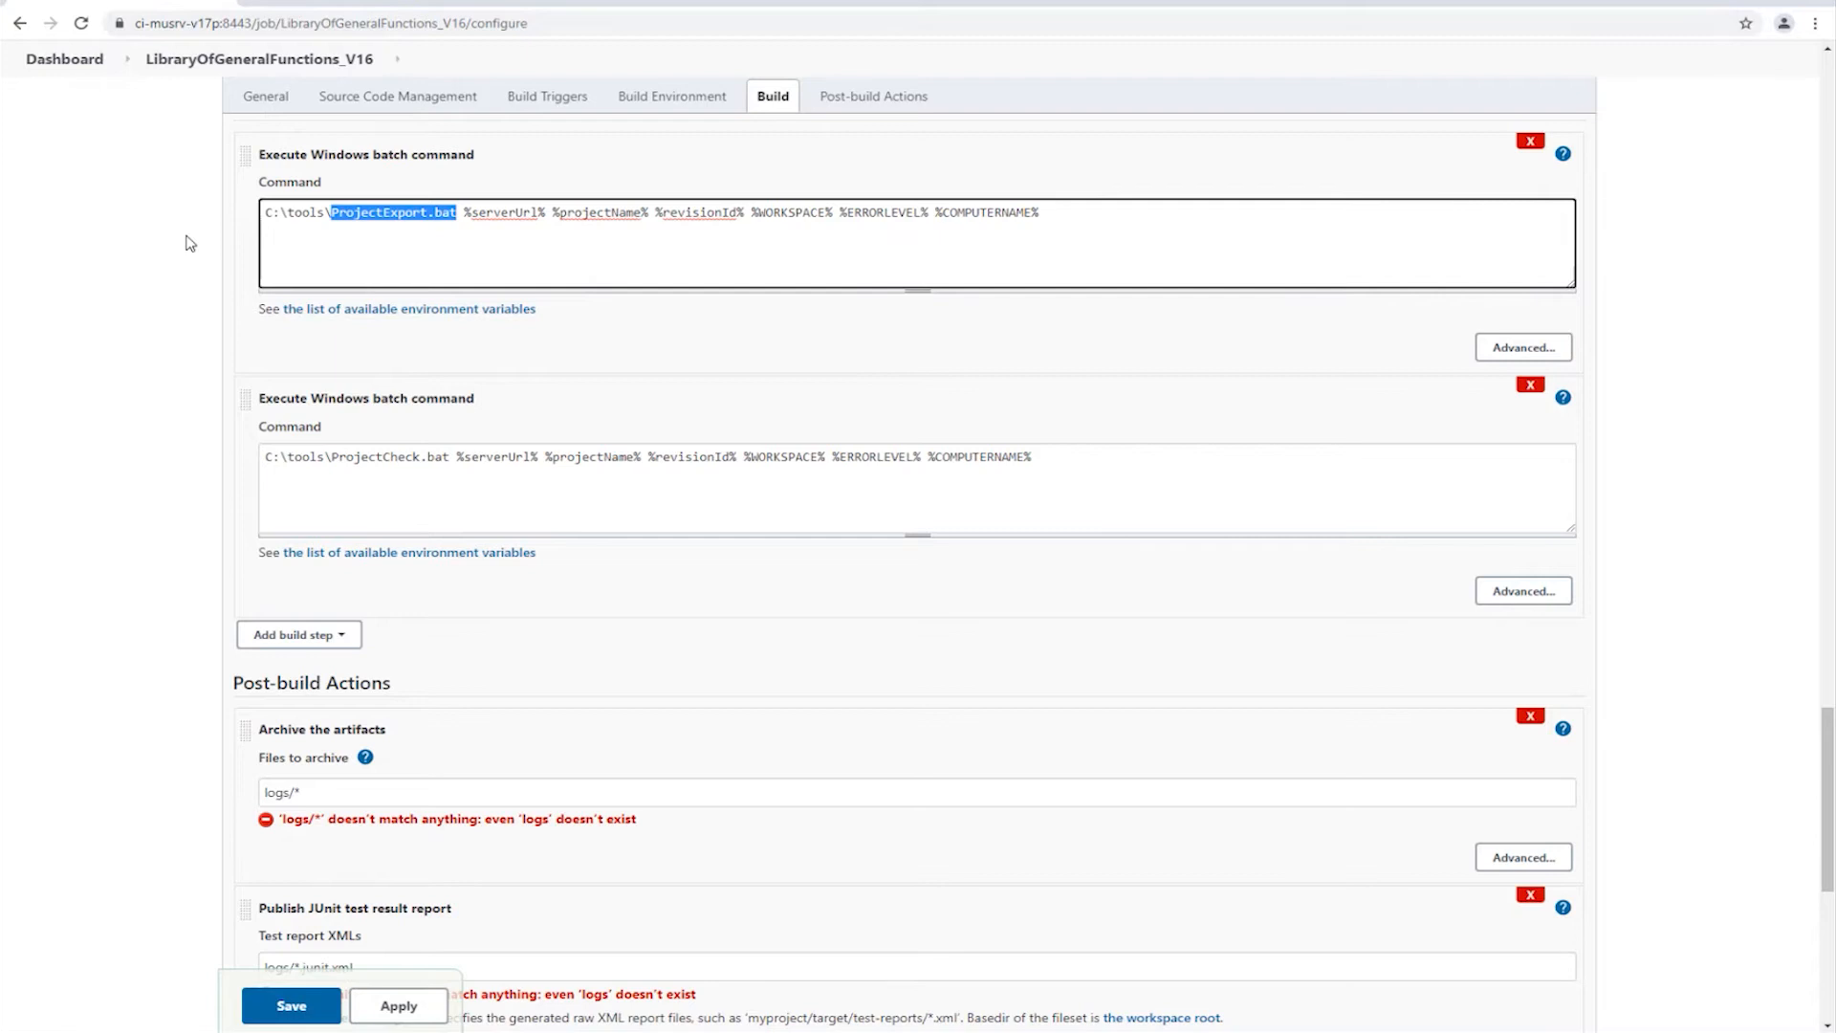
drag(453, 456, 330, 456)
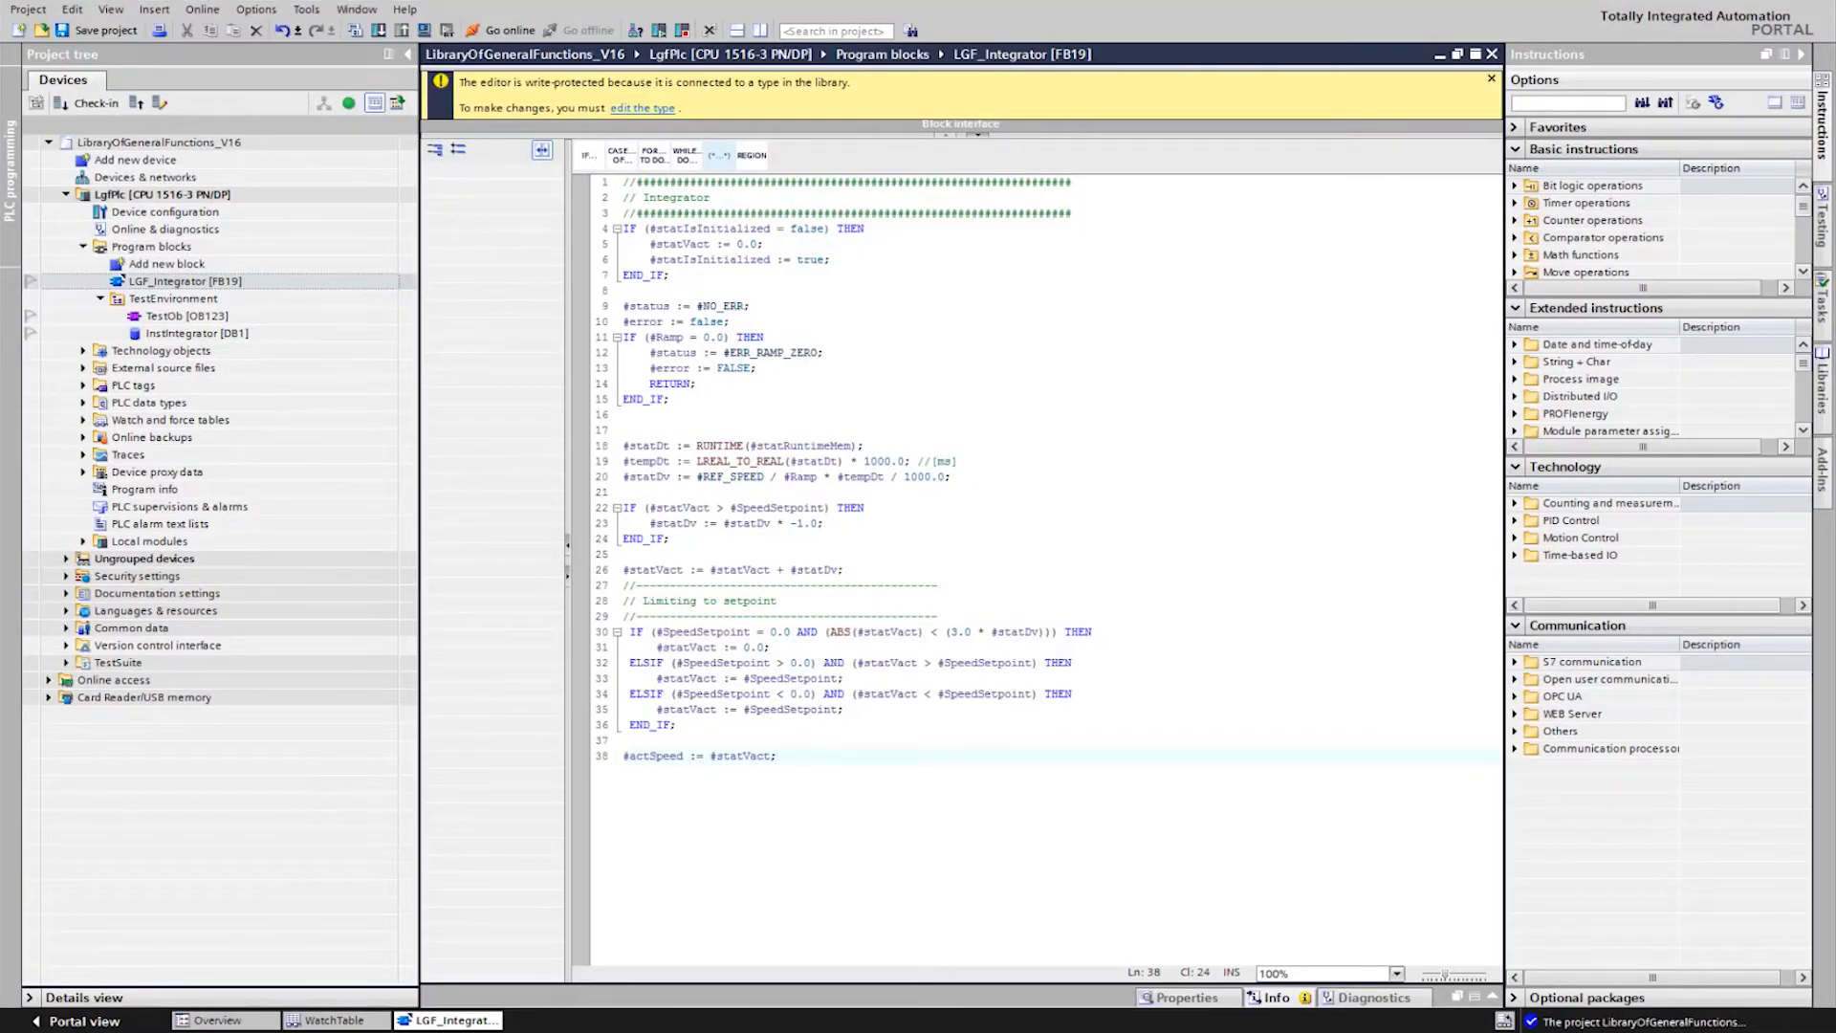
- Switch to Jenkins and open the latest test result of the LibraryOfGeneralFunctions_V16 job
click(247, 989)
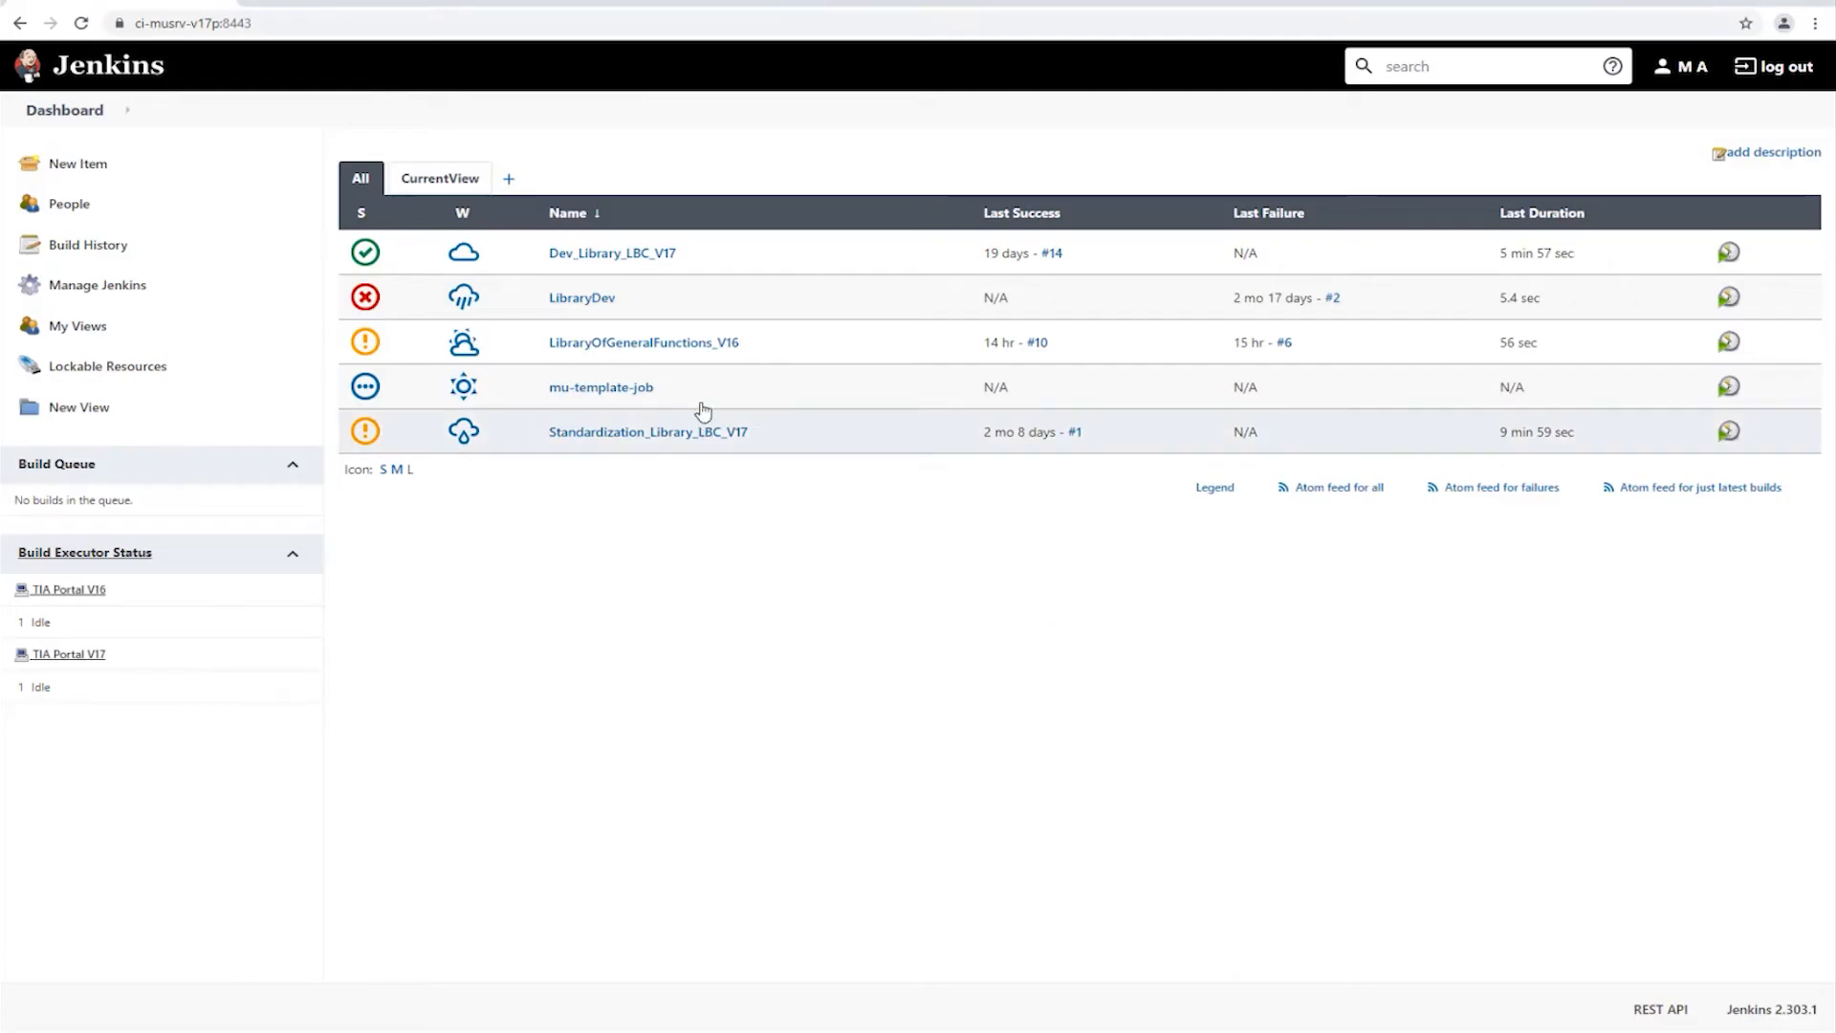
click(679, 344)
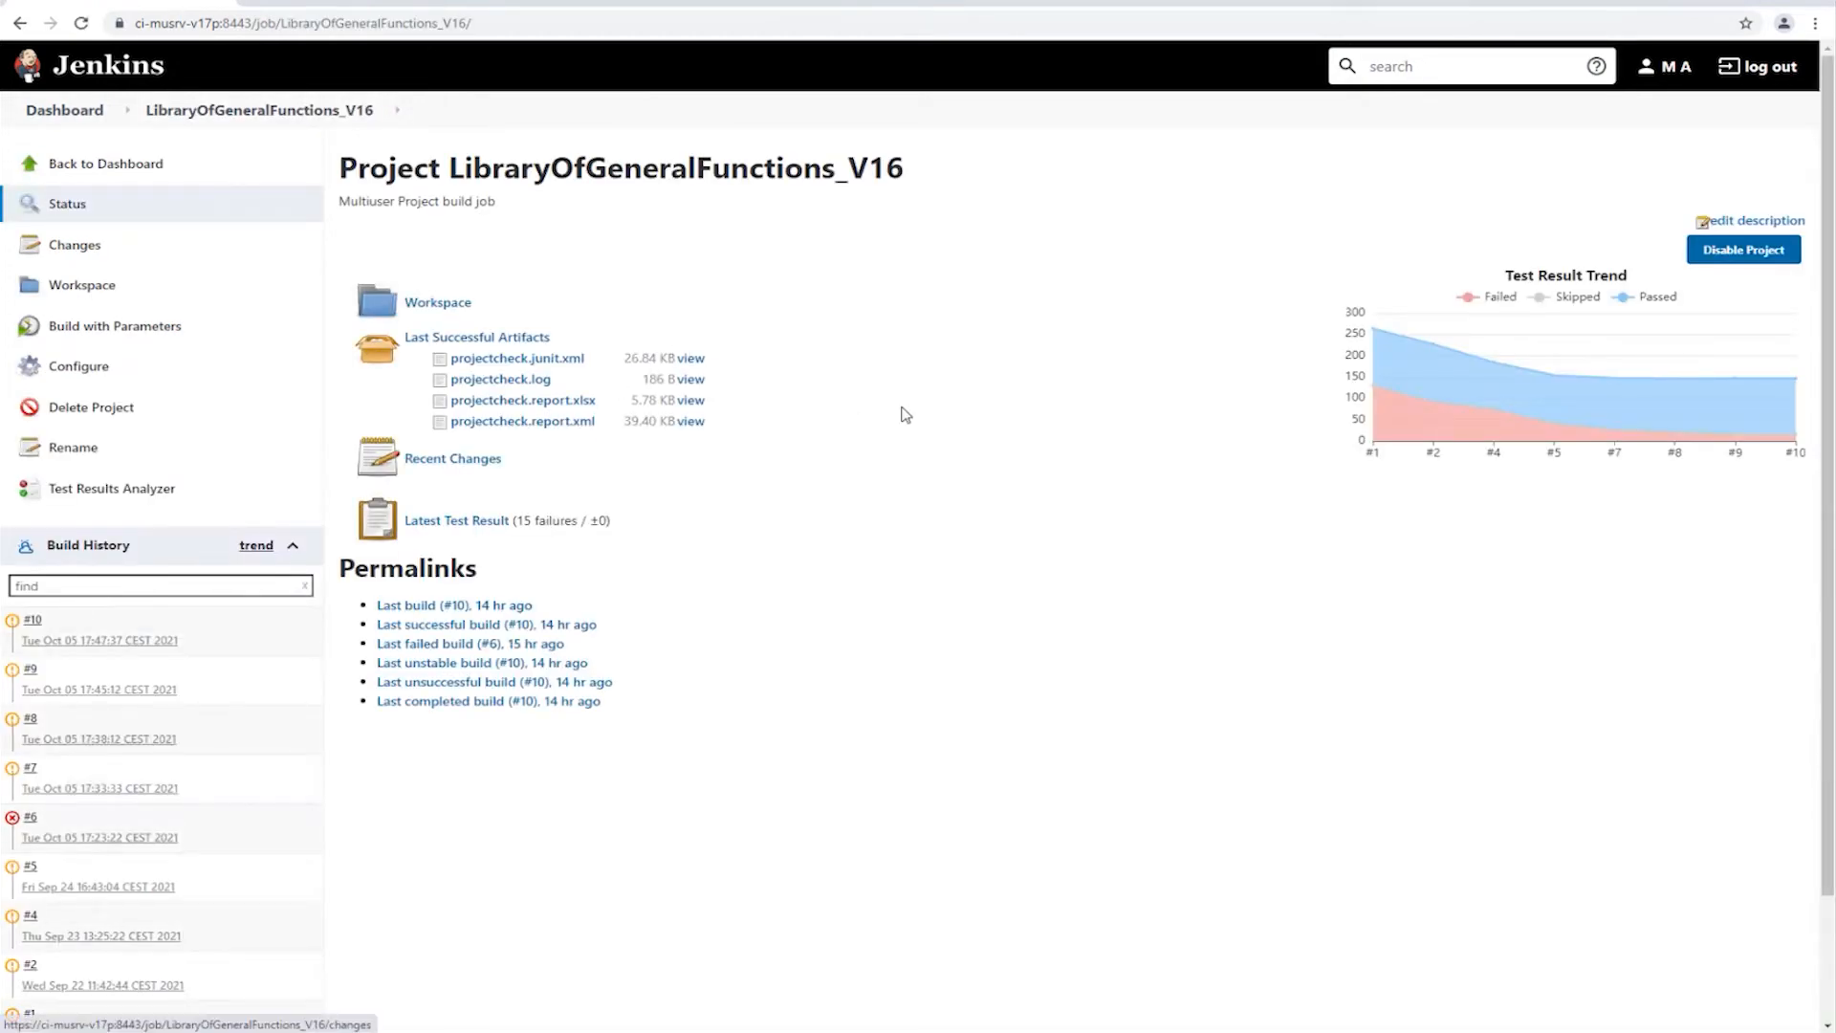
mouse_move(1391, 354)
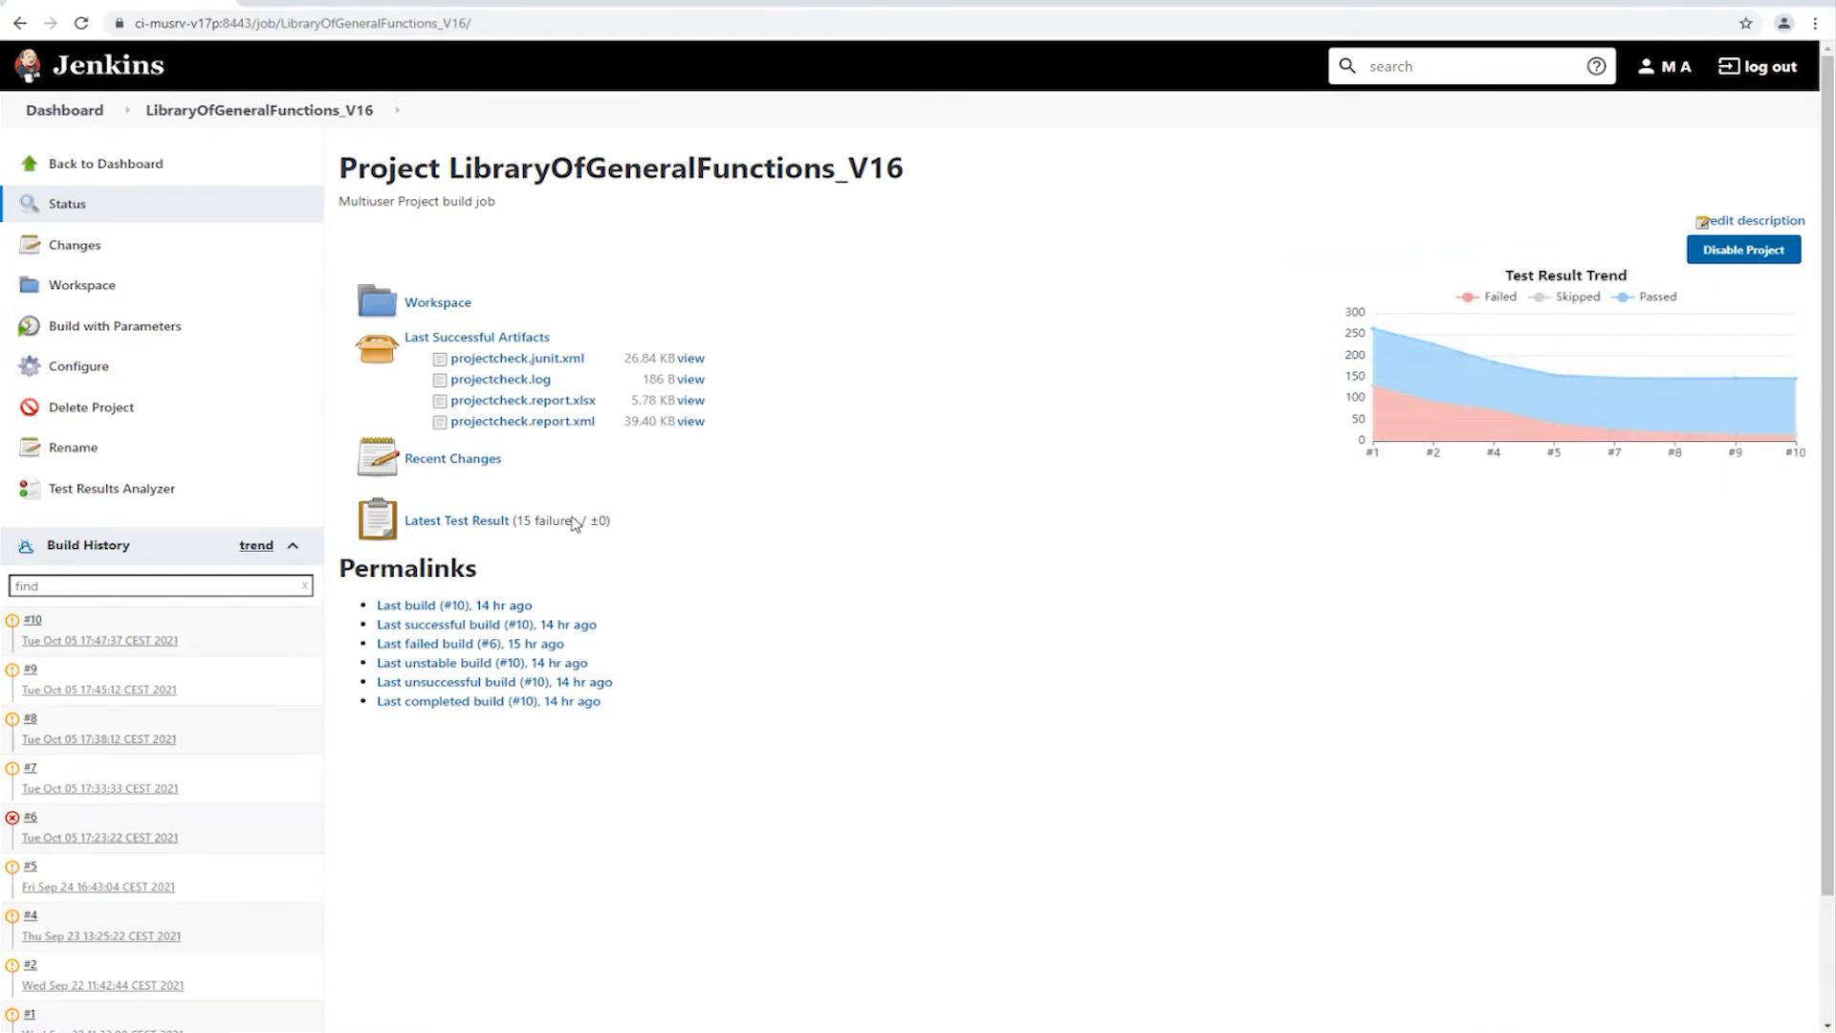
click(463, 529)
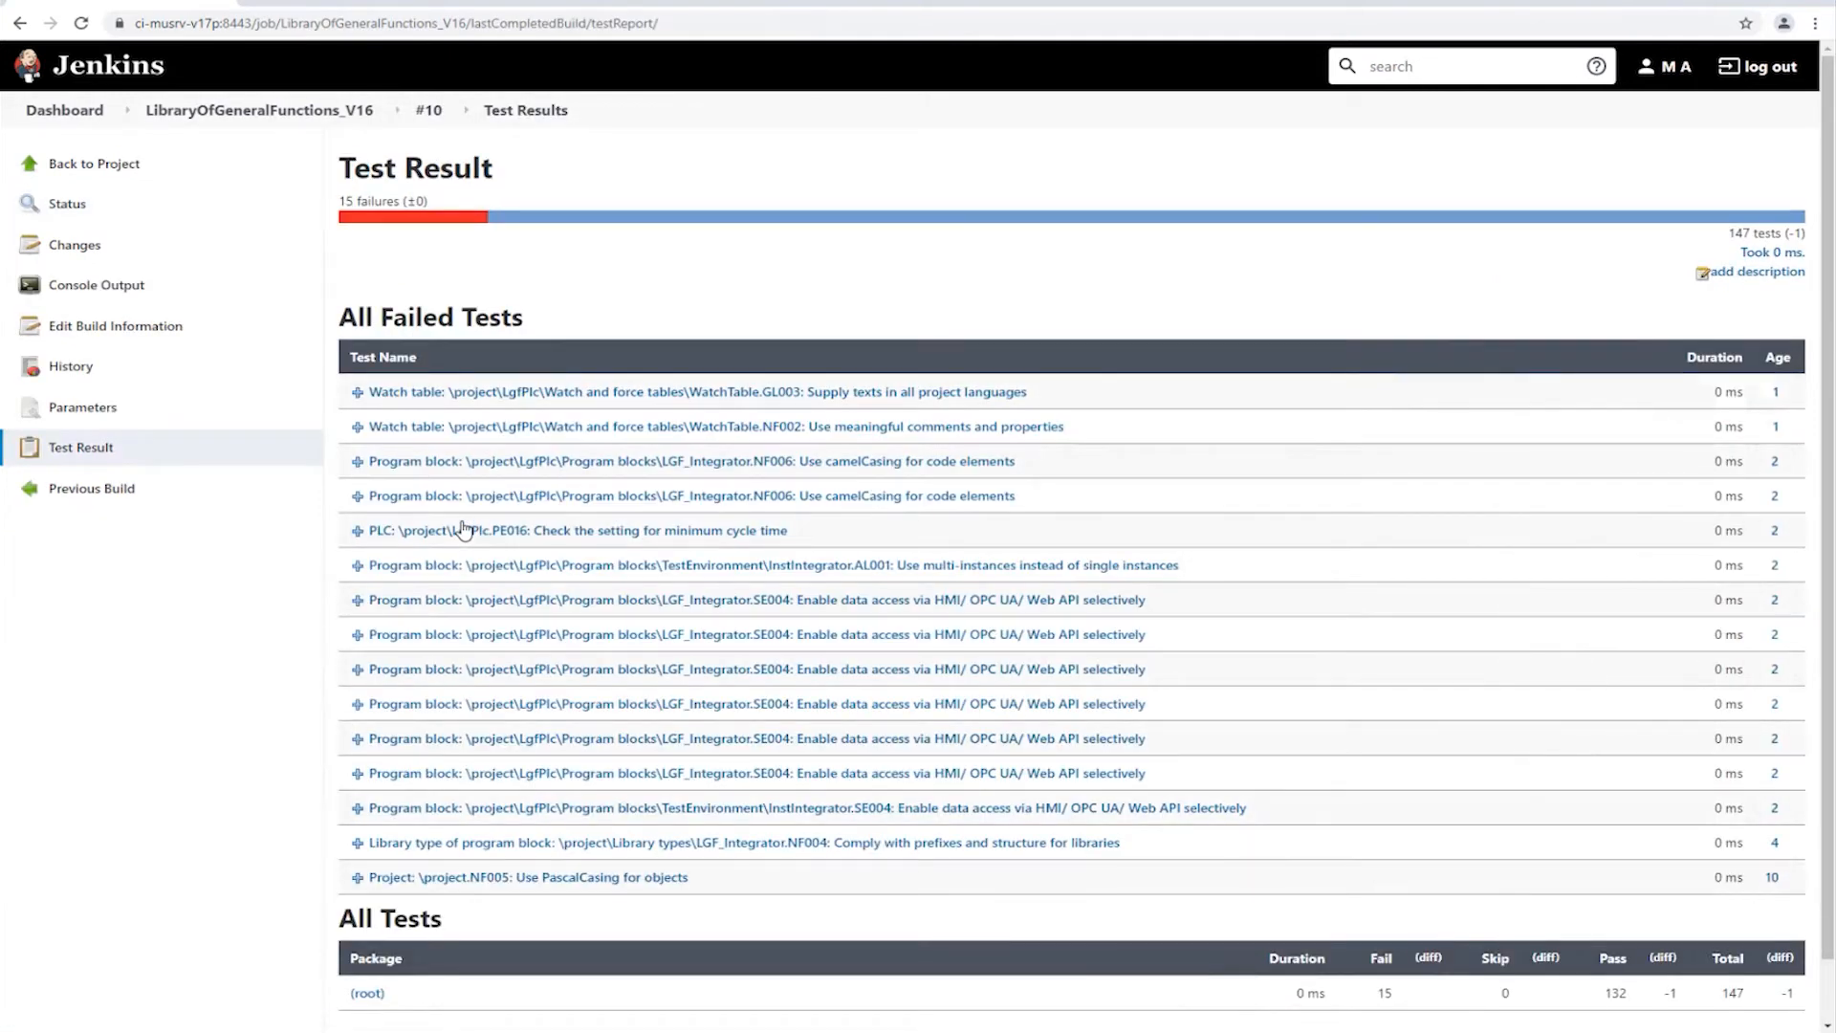
- Read the error messages of the failed LGF_Integrator tests NF006 on camelCasing and SE004 on data access, then return to the job
click(600, 466)
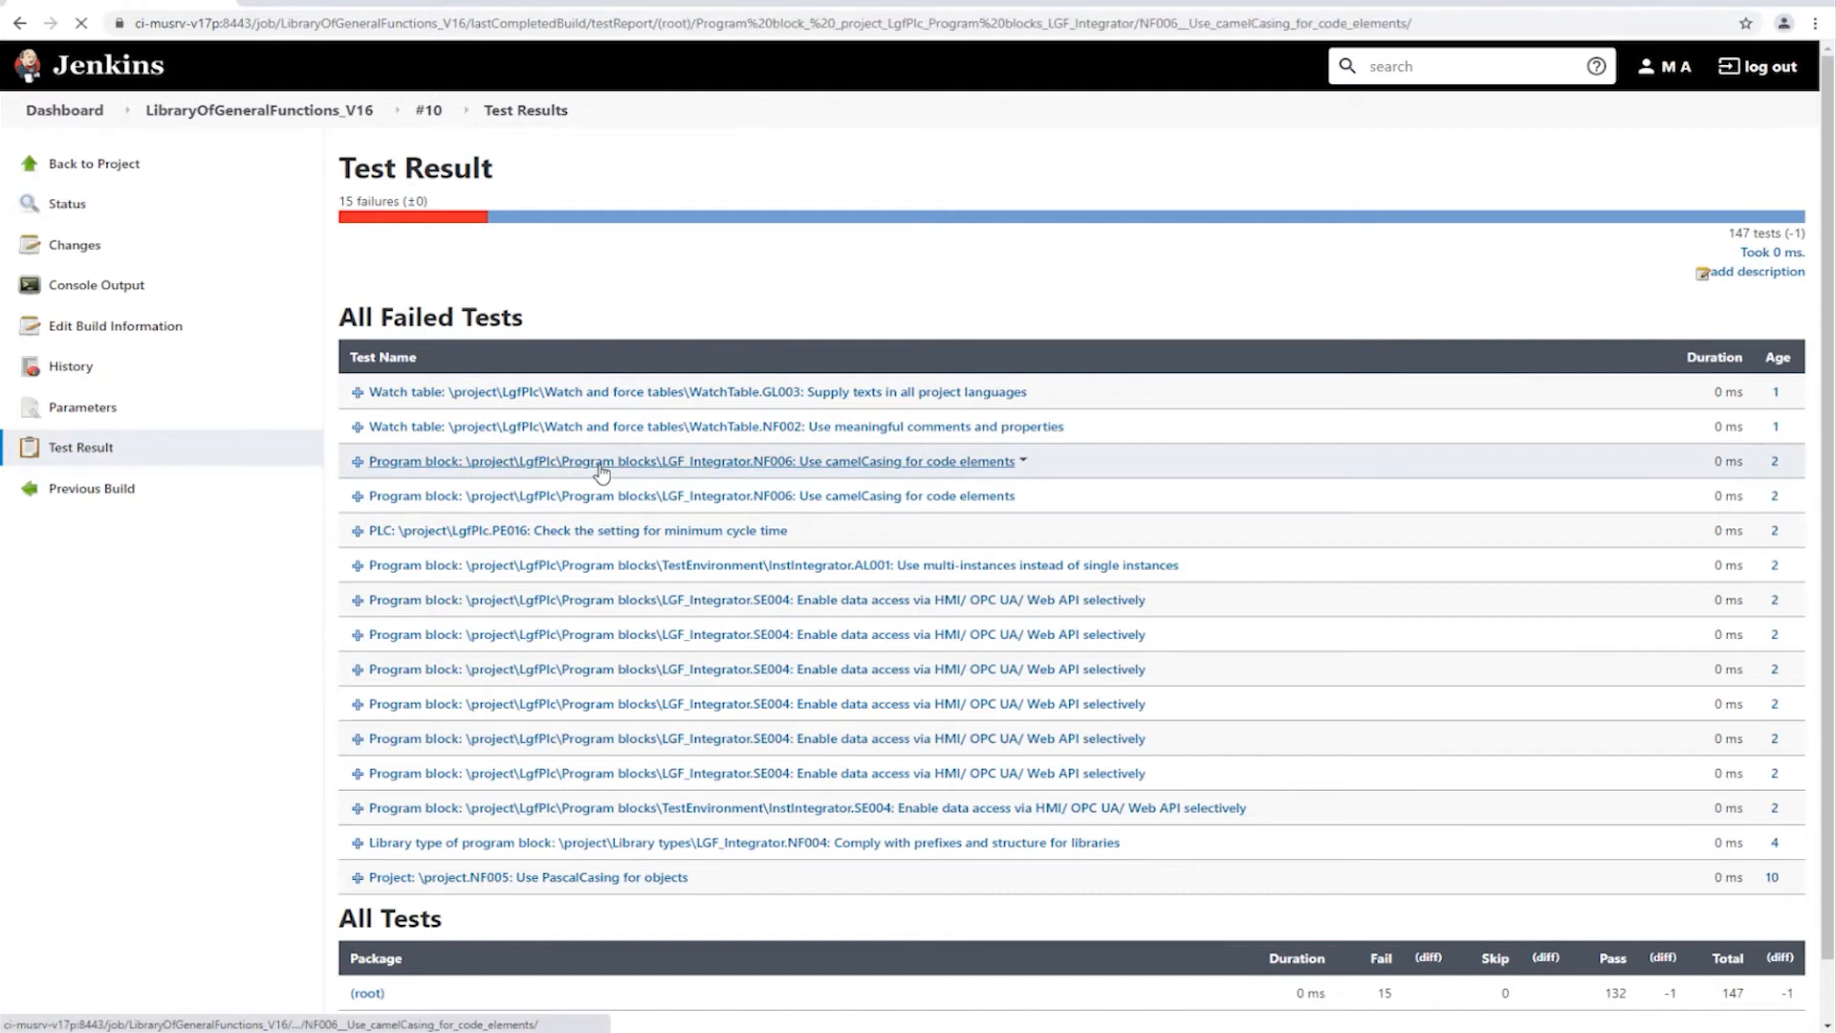
drag(340, 347, 1069, 354)
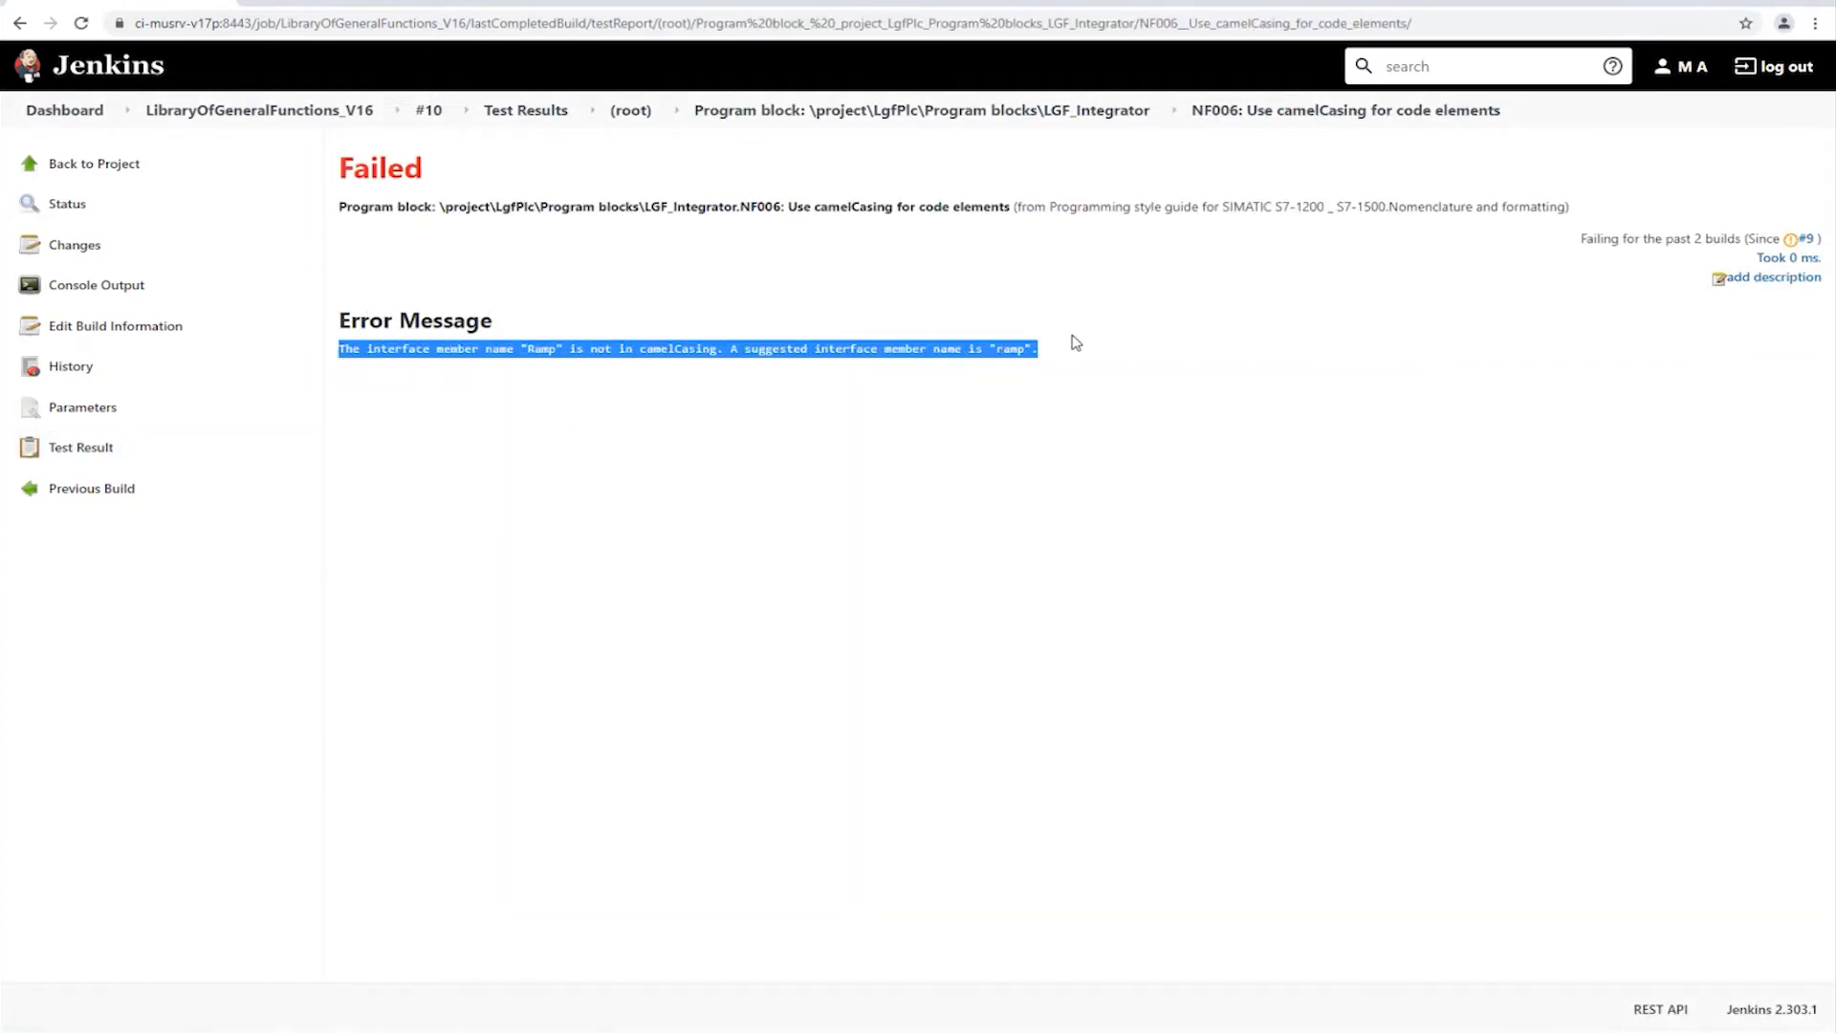
click(551, 112)
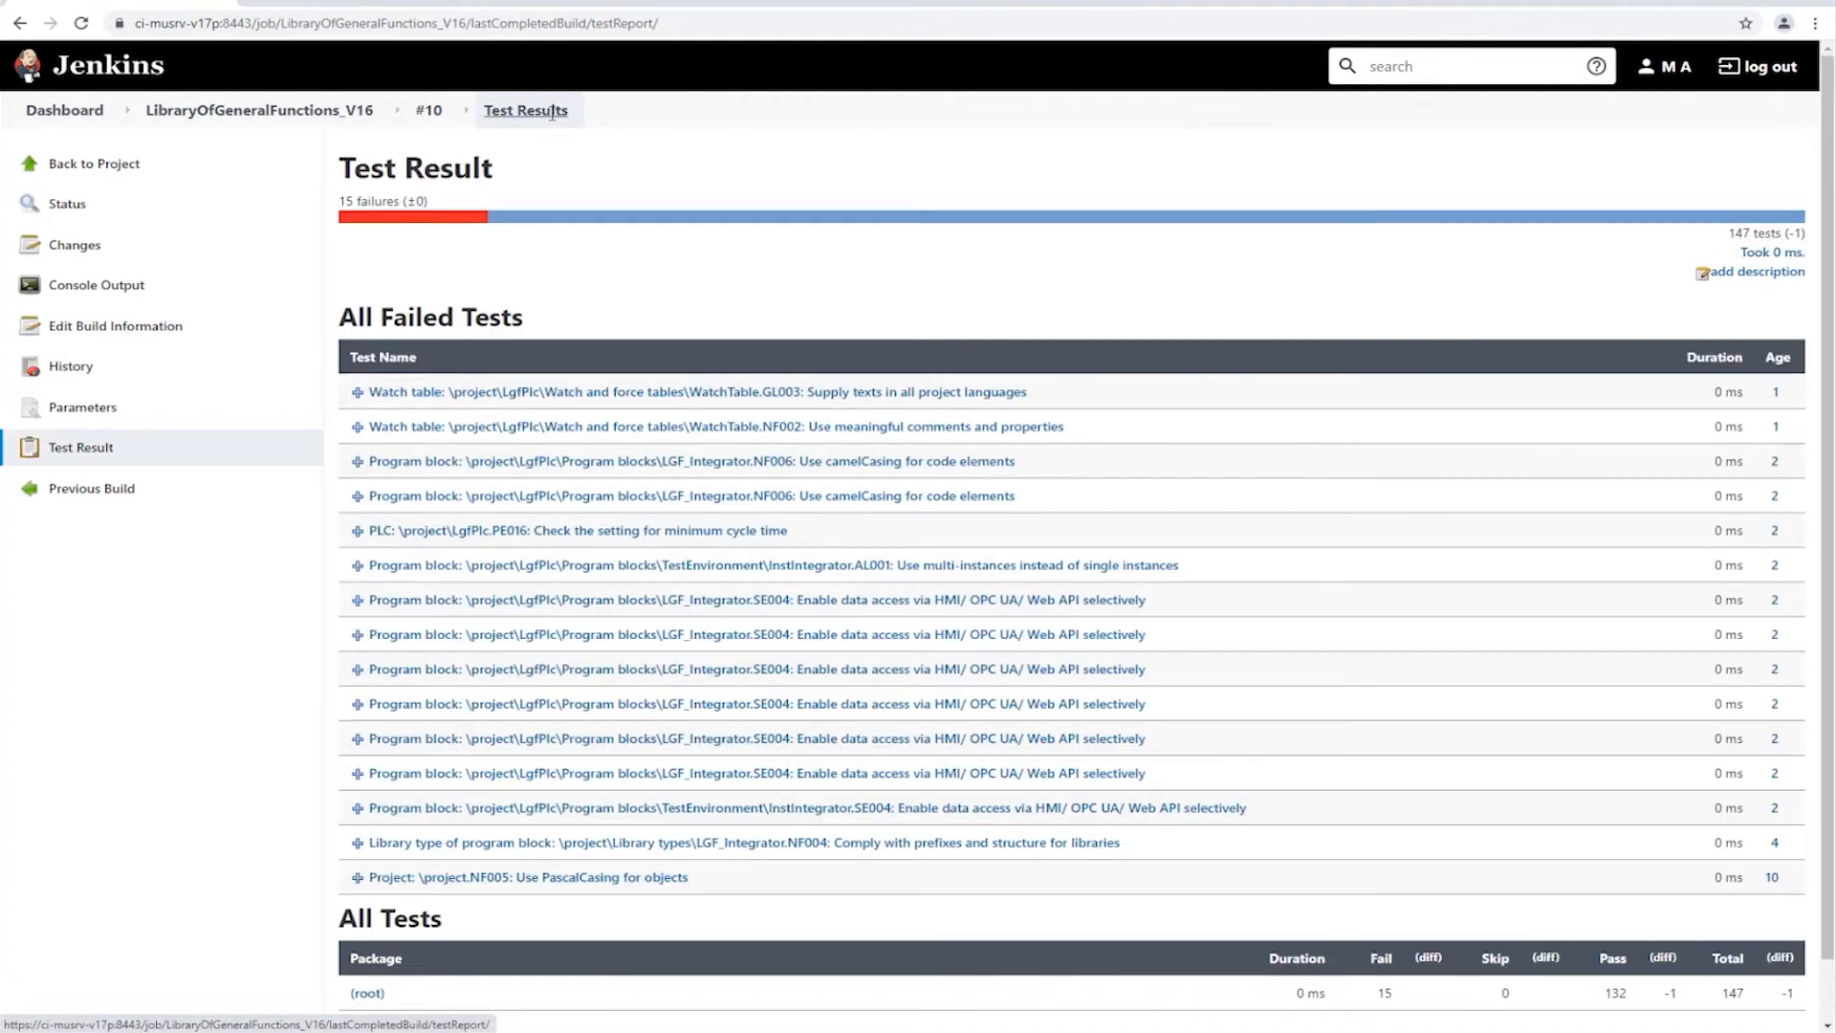
click(782, 602)
drag(850, 351, 337, 352)
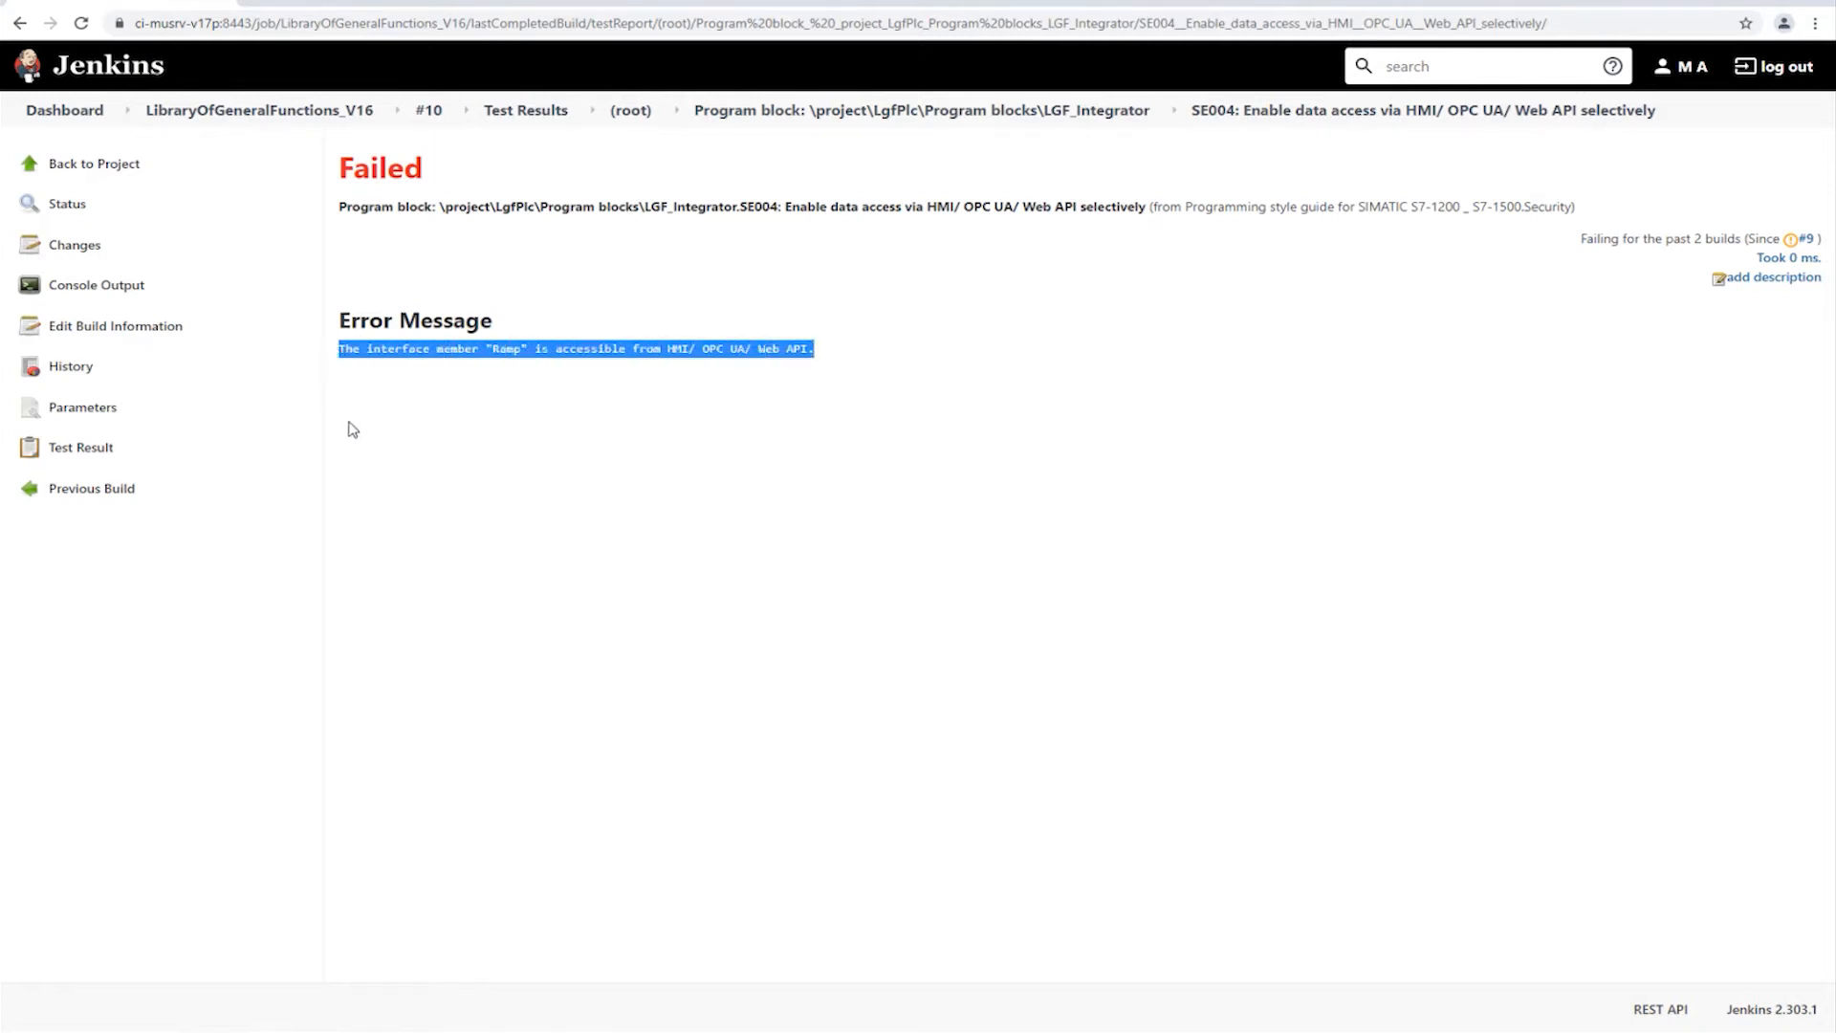
click(320, 112)
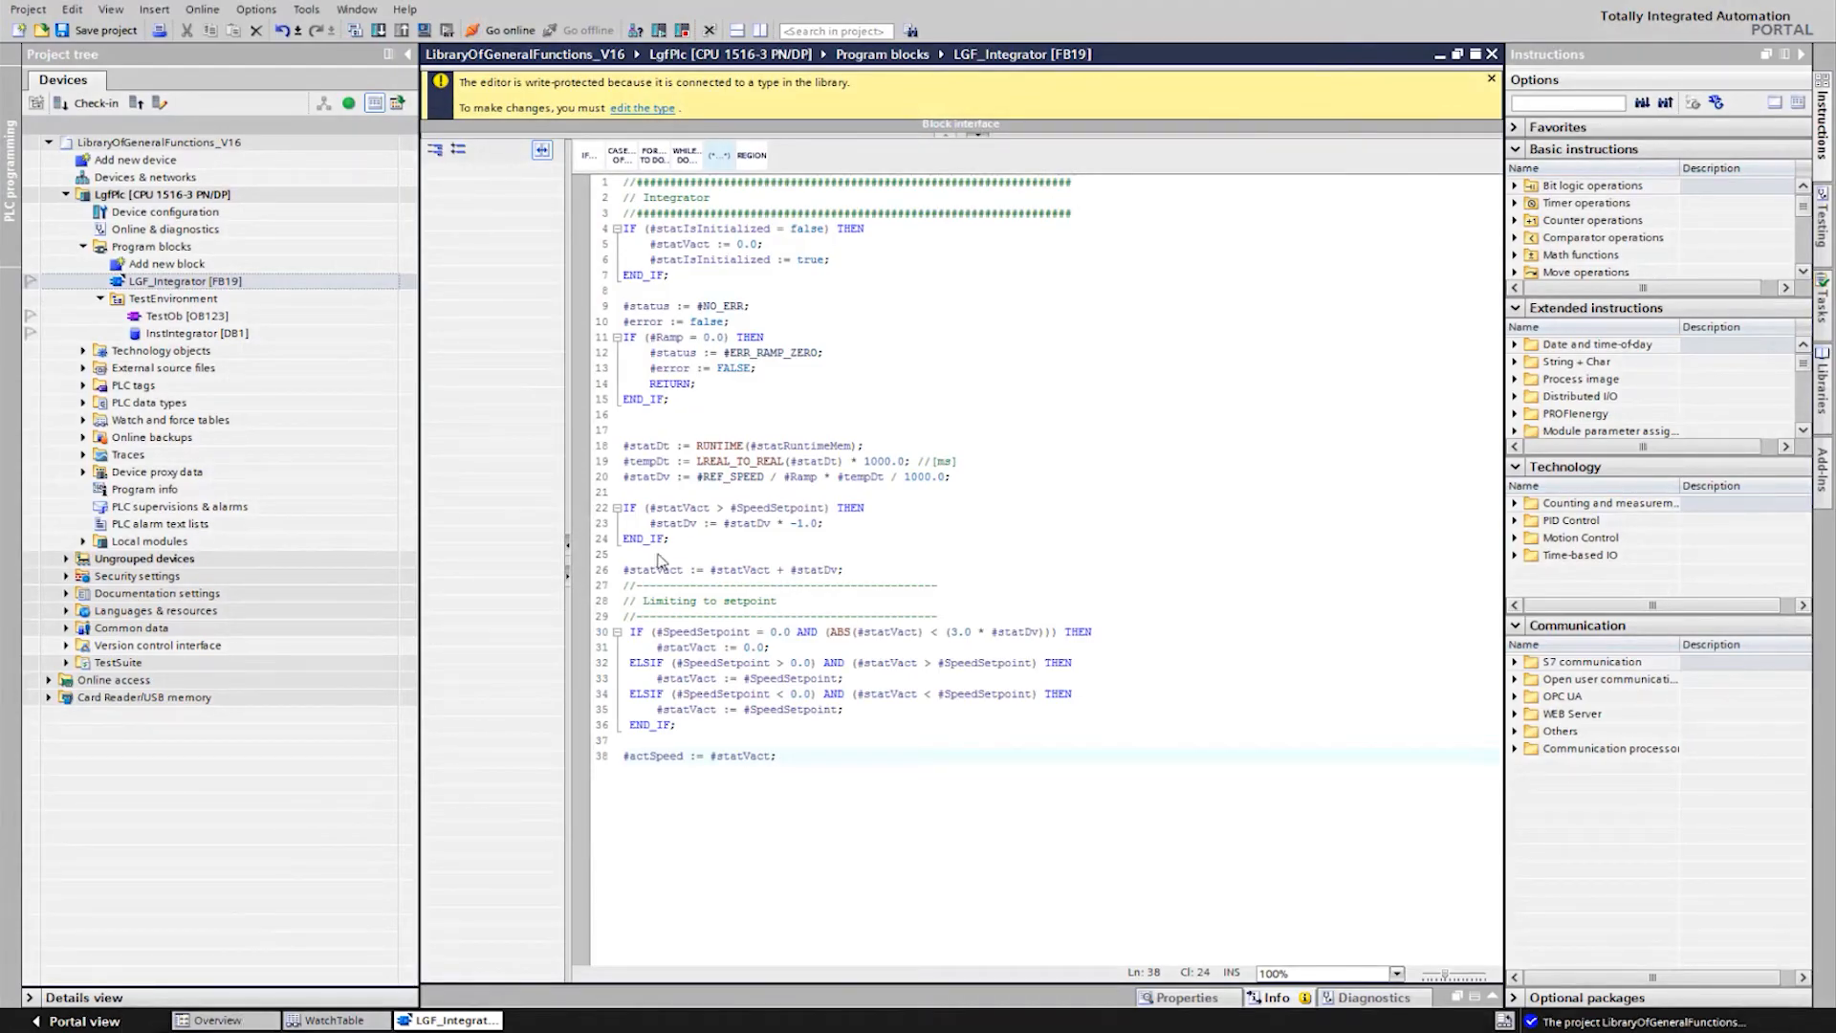
- Open the LGF_Integrator library type for editing and rename its SpeedSetpoint input to speedSetpoint
click(643, 108)
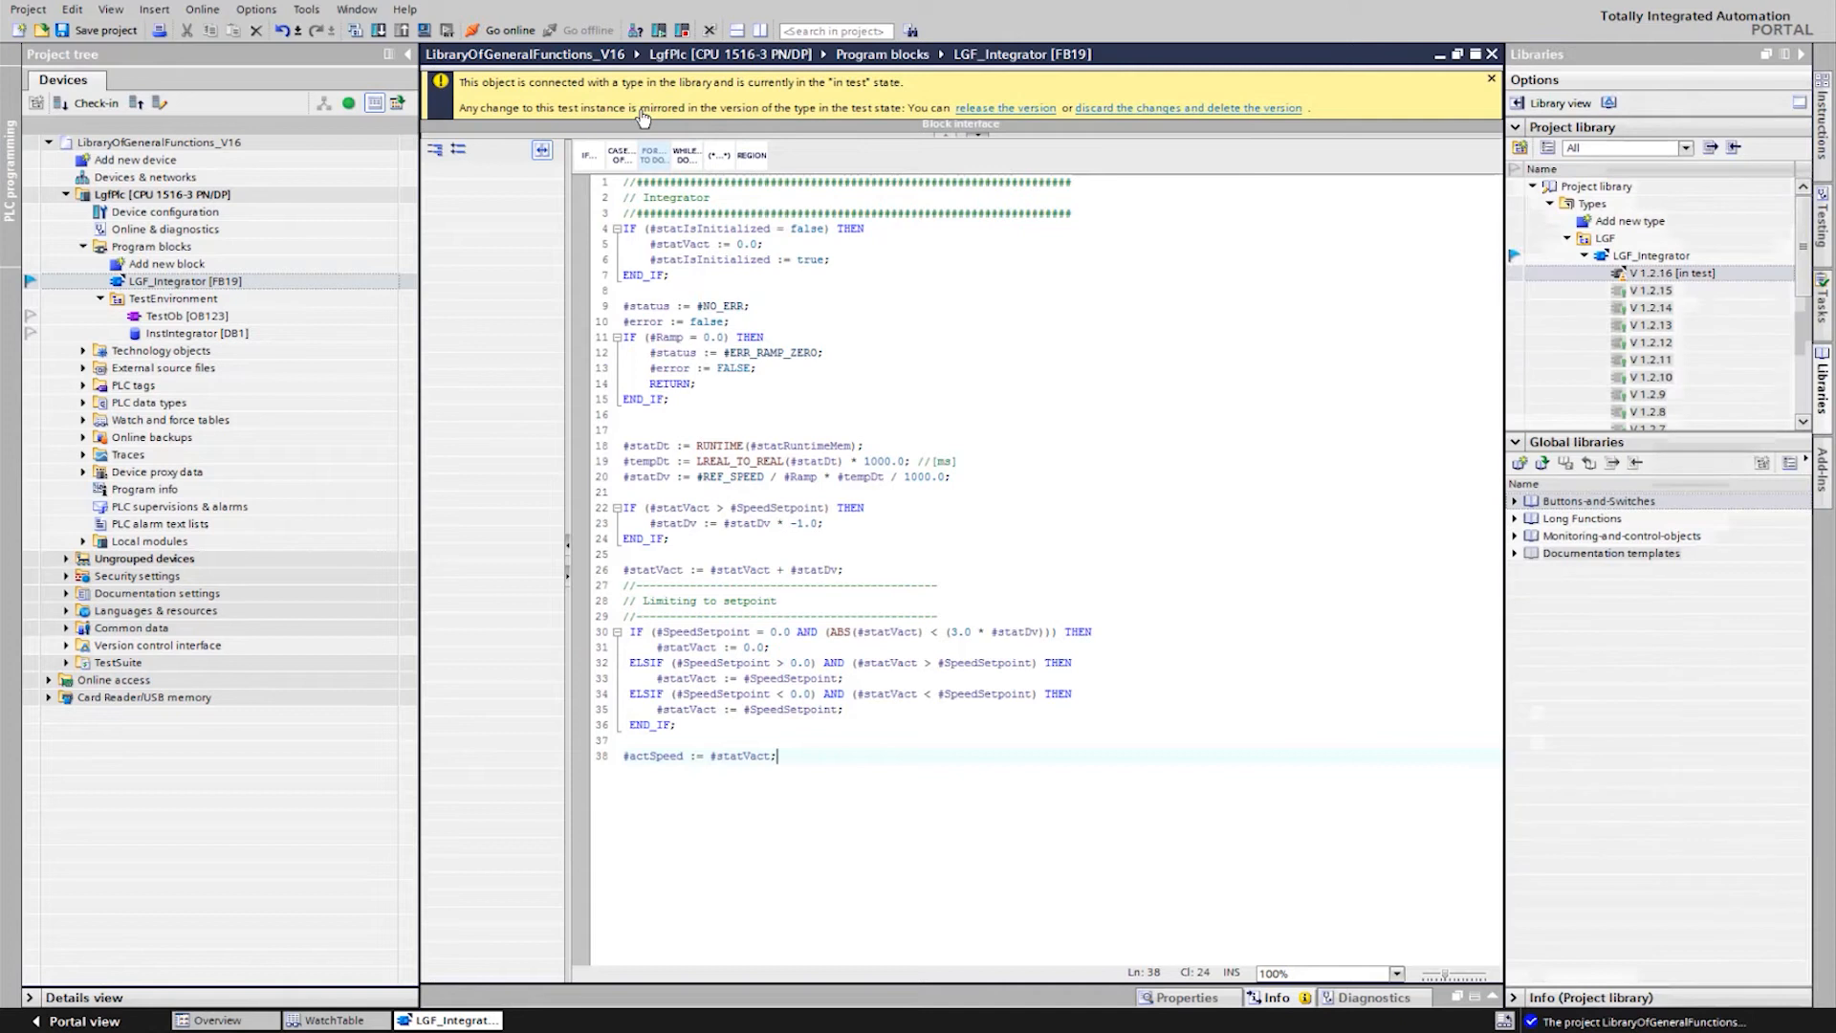
drag(910, 138, 860, 454)
click(509, 185)
click(522, 184)
text(speedSetpoint)
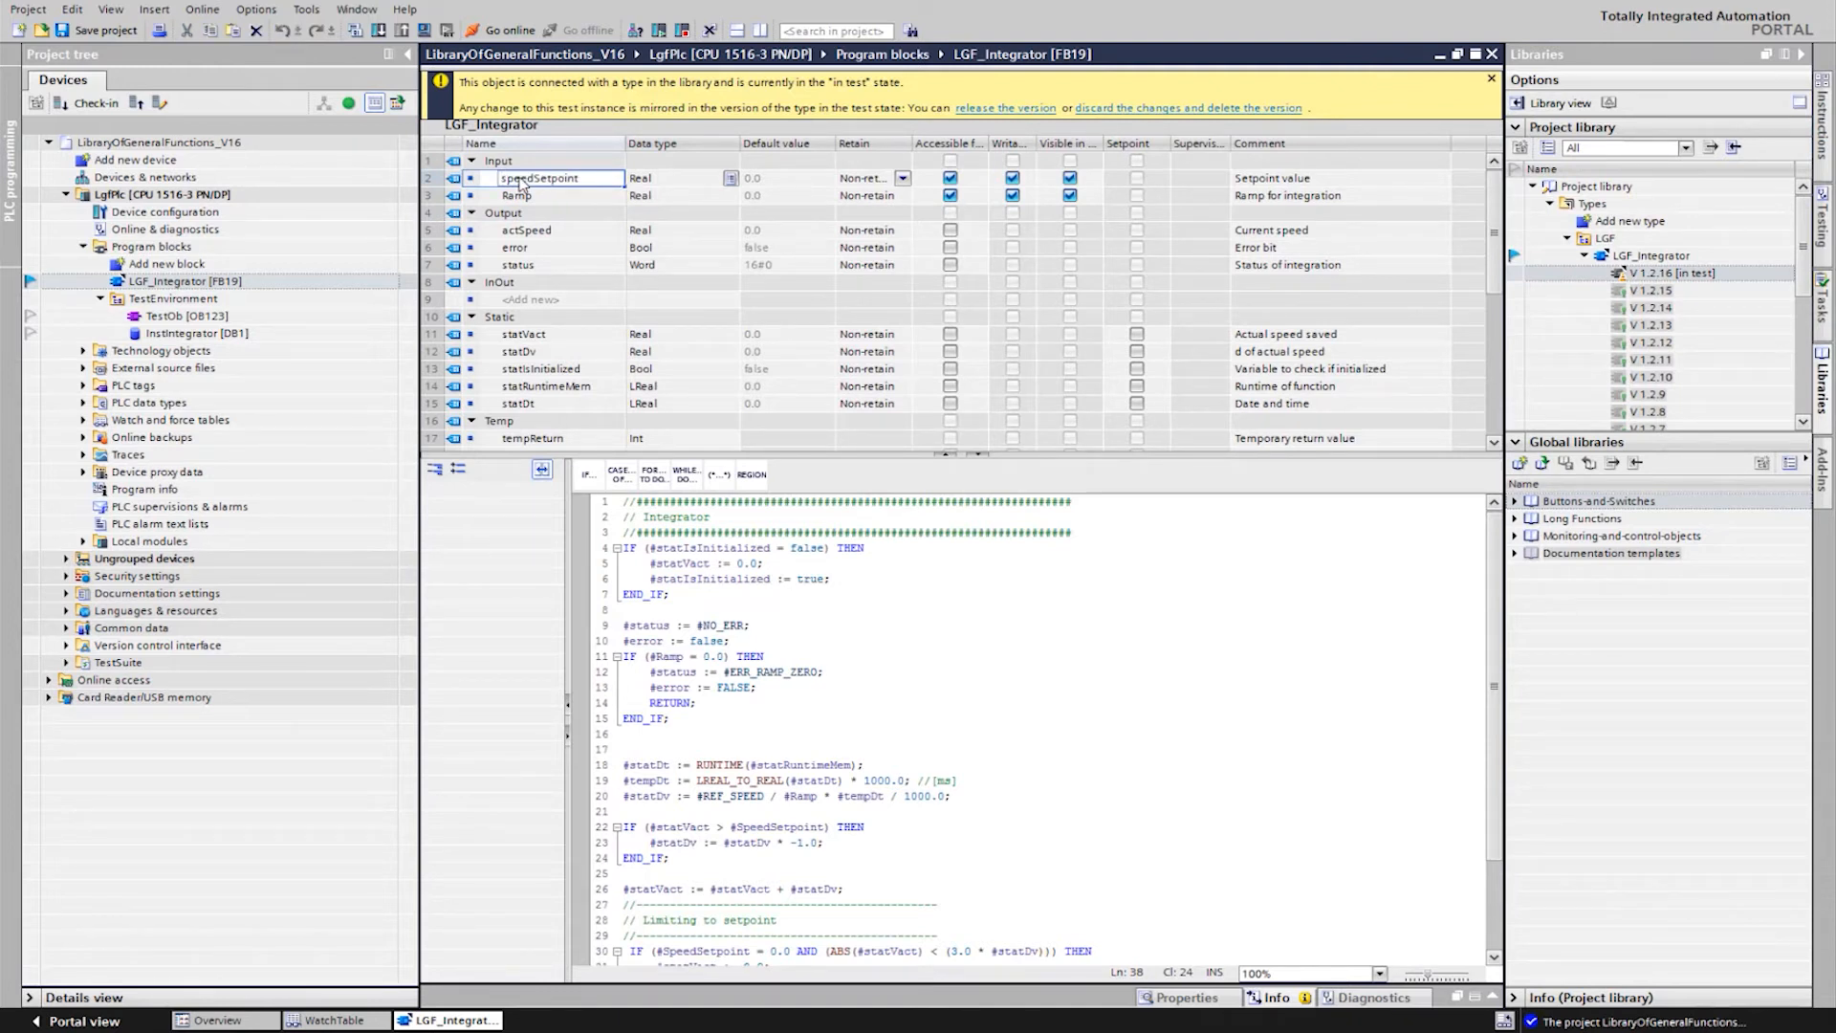
- Rename the Ramp input of the LGF_Integrator block to ramp
click(533, 196)
click(523, 202)
key(Home)
key(Delete)
text(r)
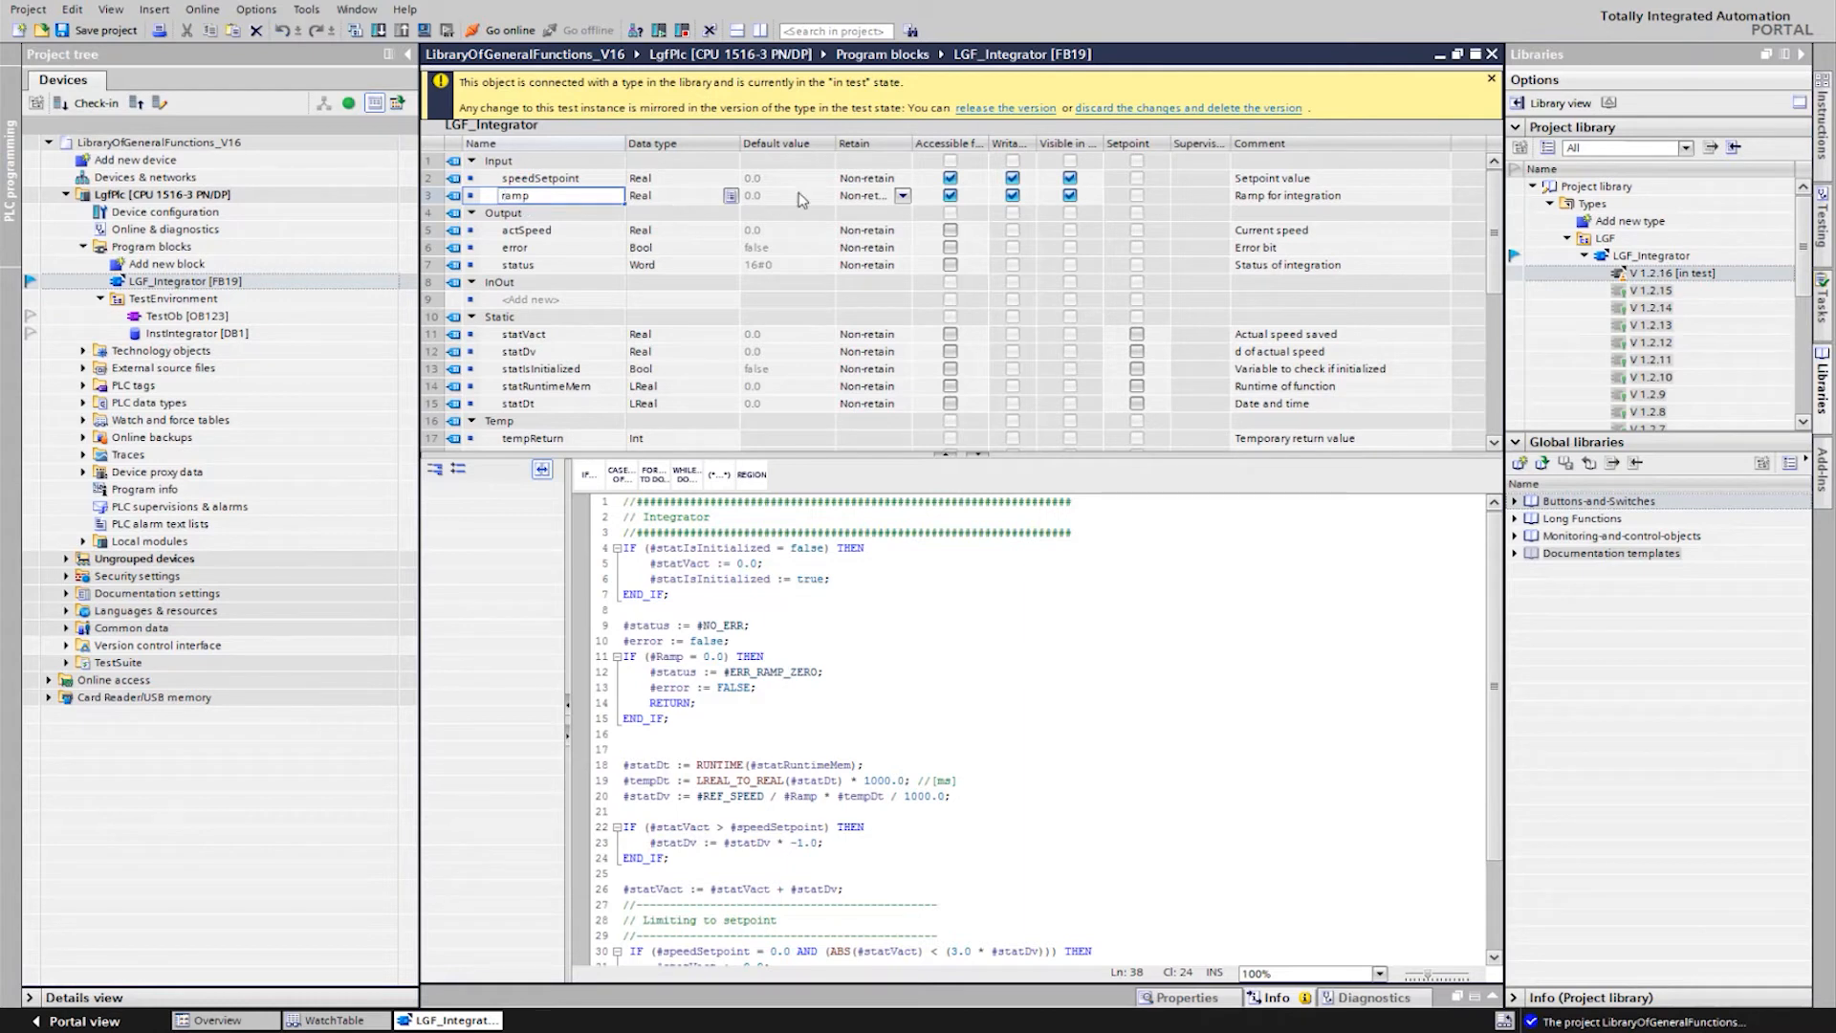
- Disable HMI/OPC UA/Web API access for speedSetpoint and ramp, and release type version 1.2.16 with the comment "Adapted naming rules for Input/Outputs"
click(950, 178)
click(950, 196)
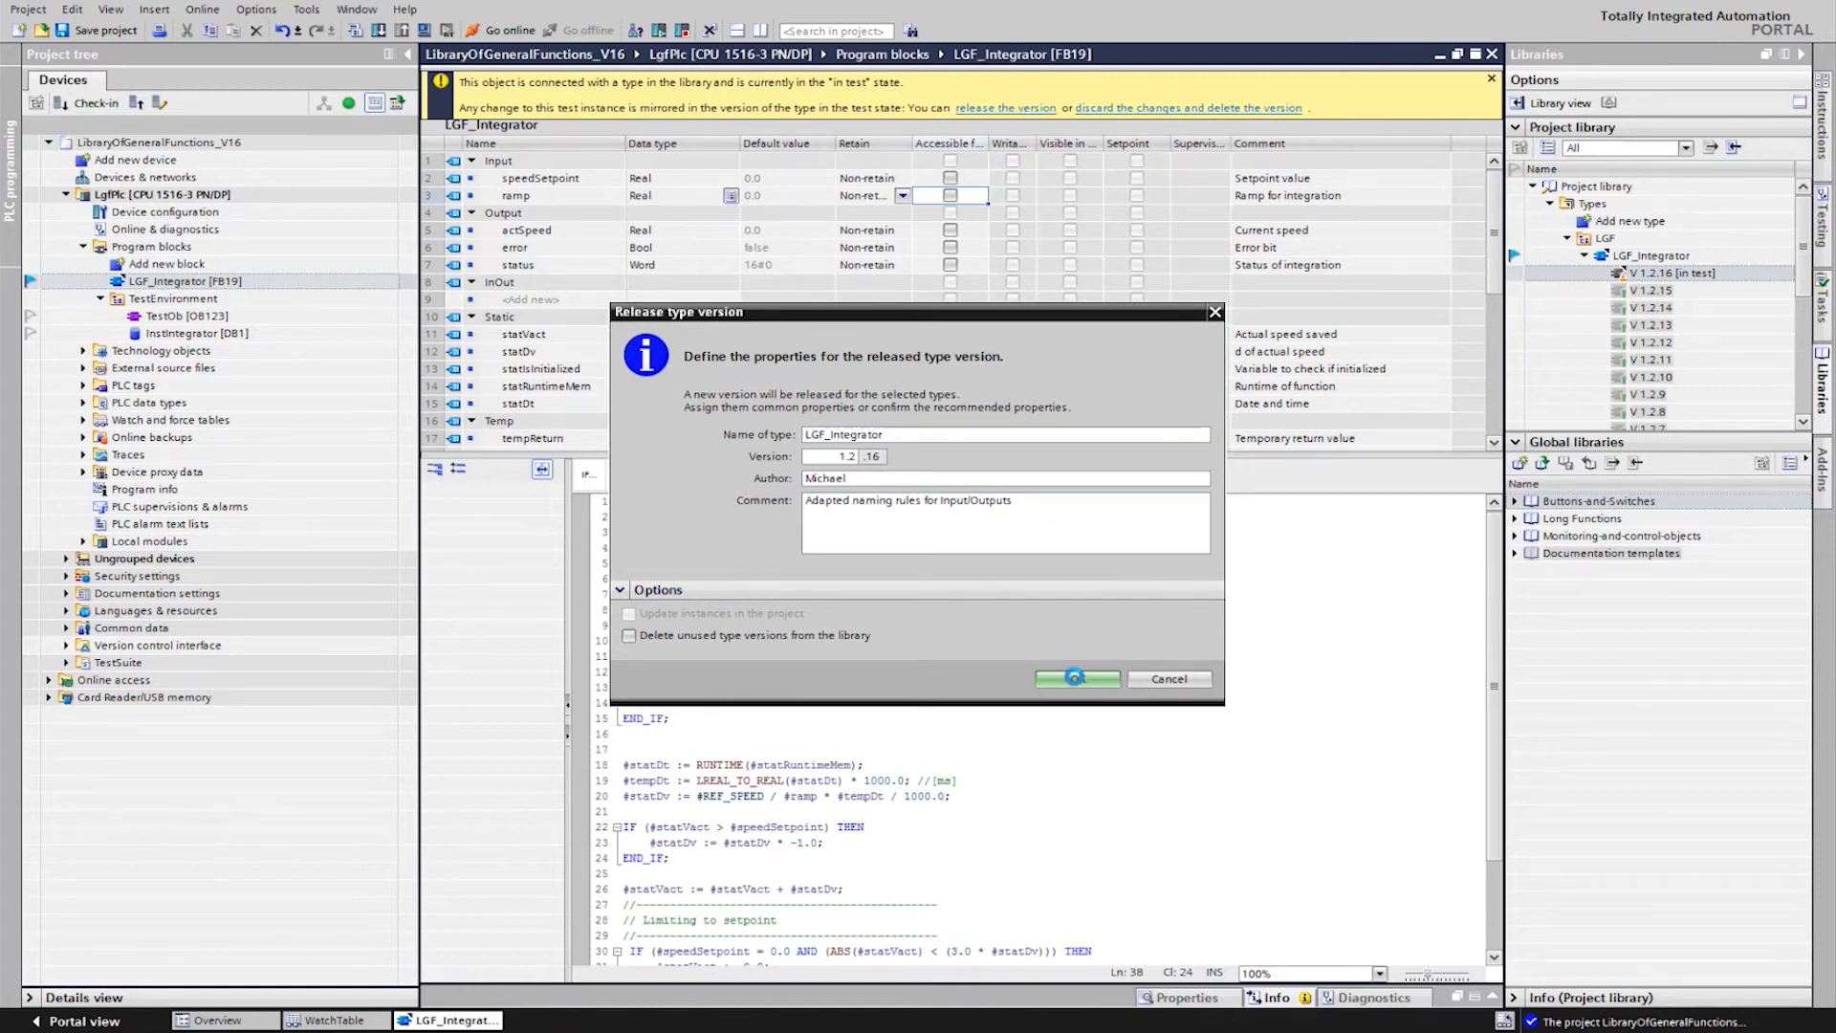
click(1075, 678)
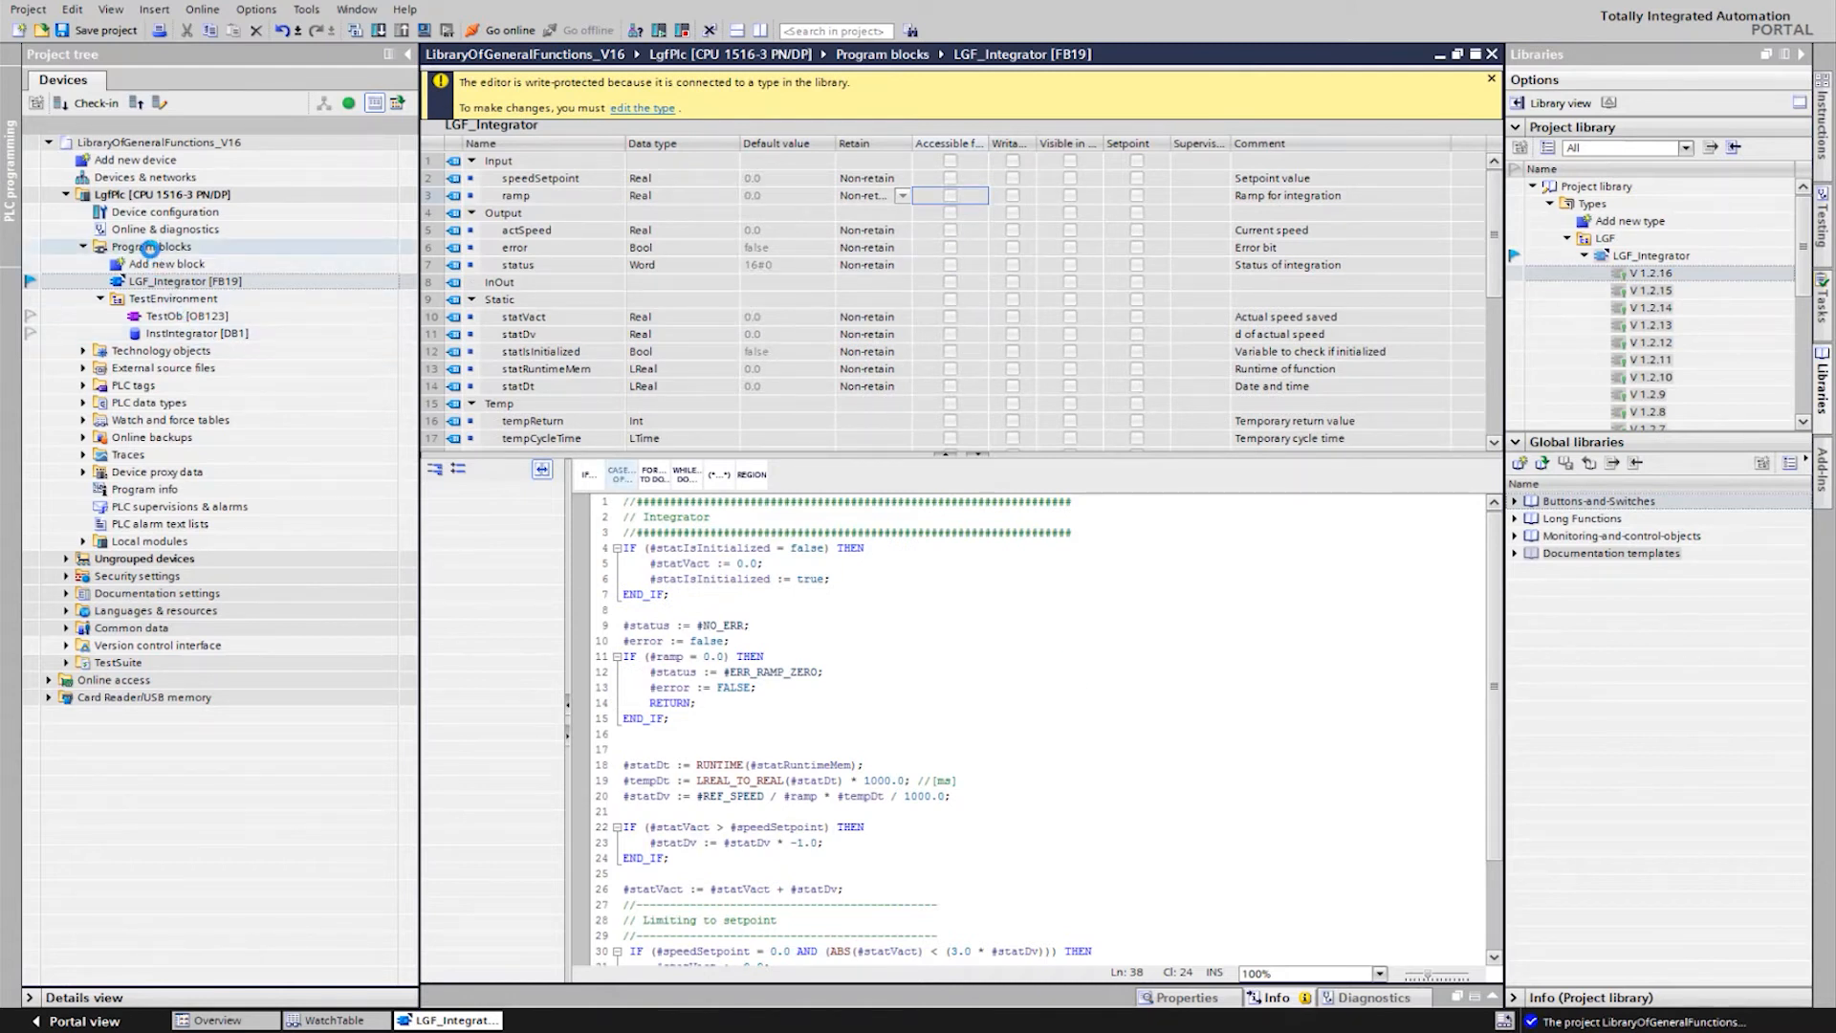
- Check in the program block changes with a comment on the adapted naming and OPC UA visibility, letting the server data overwrite the local session
click(149, 247)
click(90, 102)
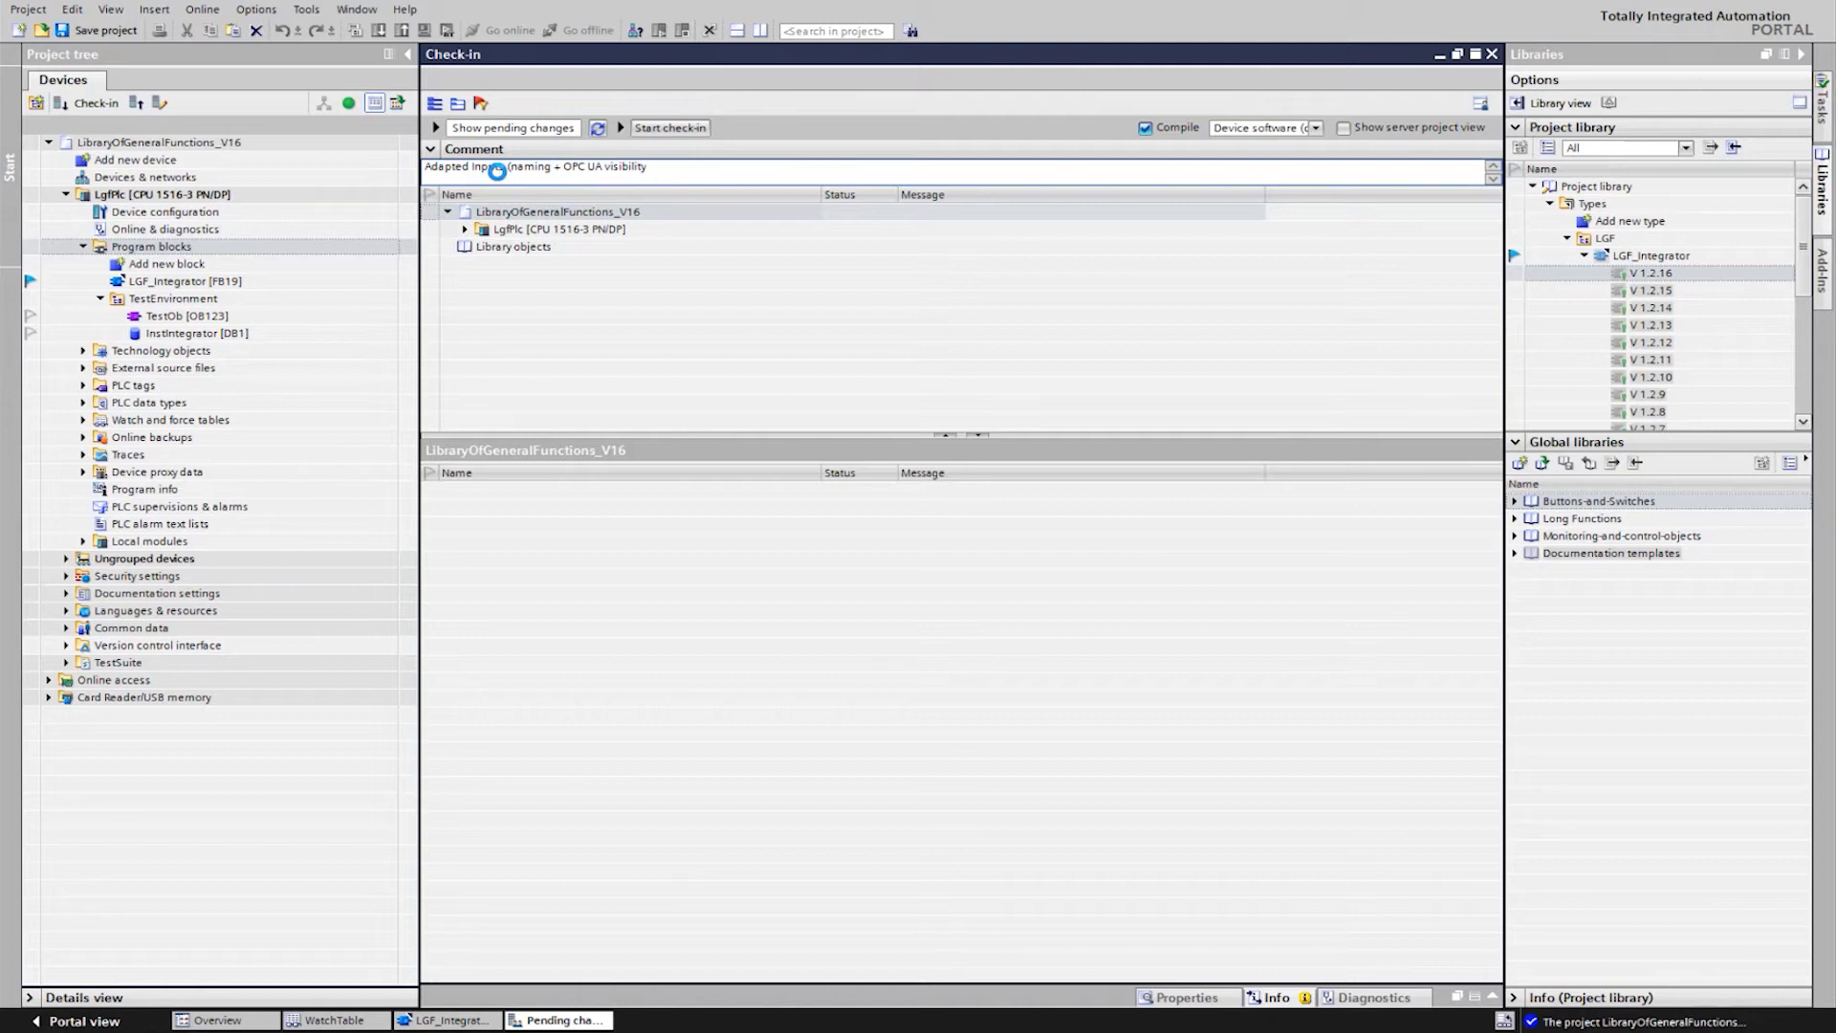
click(657, 127)
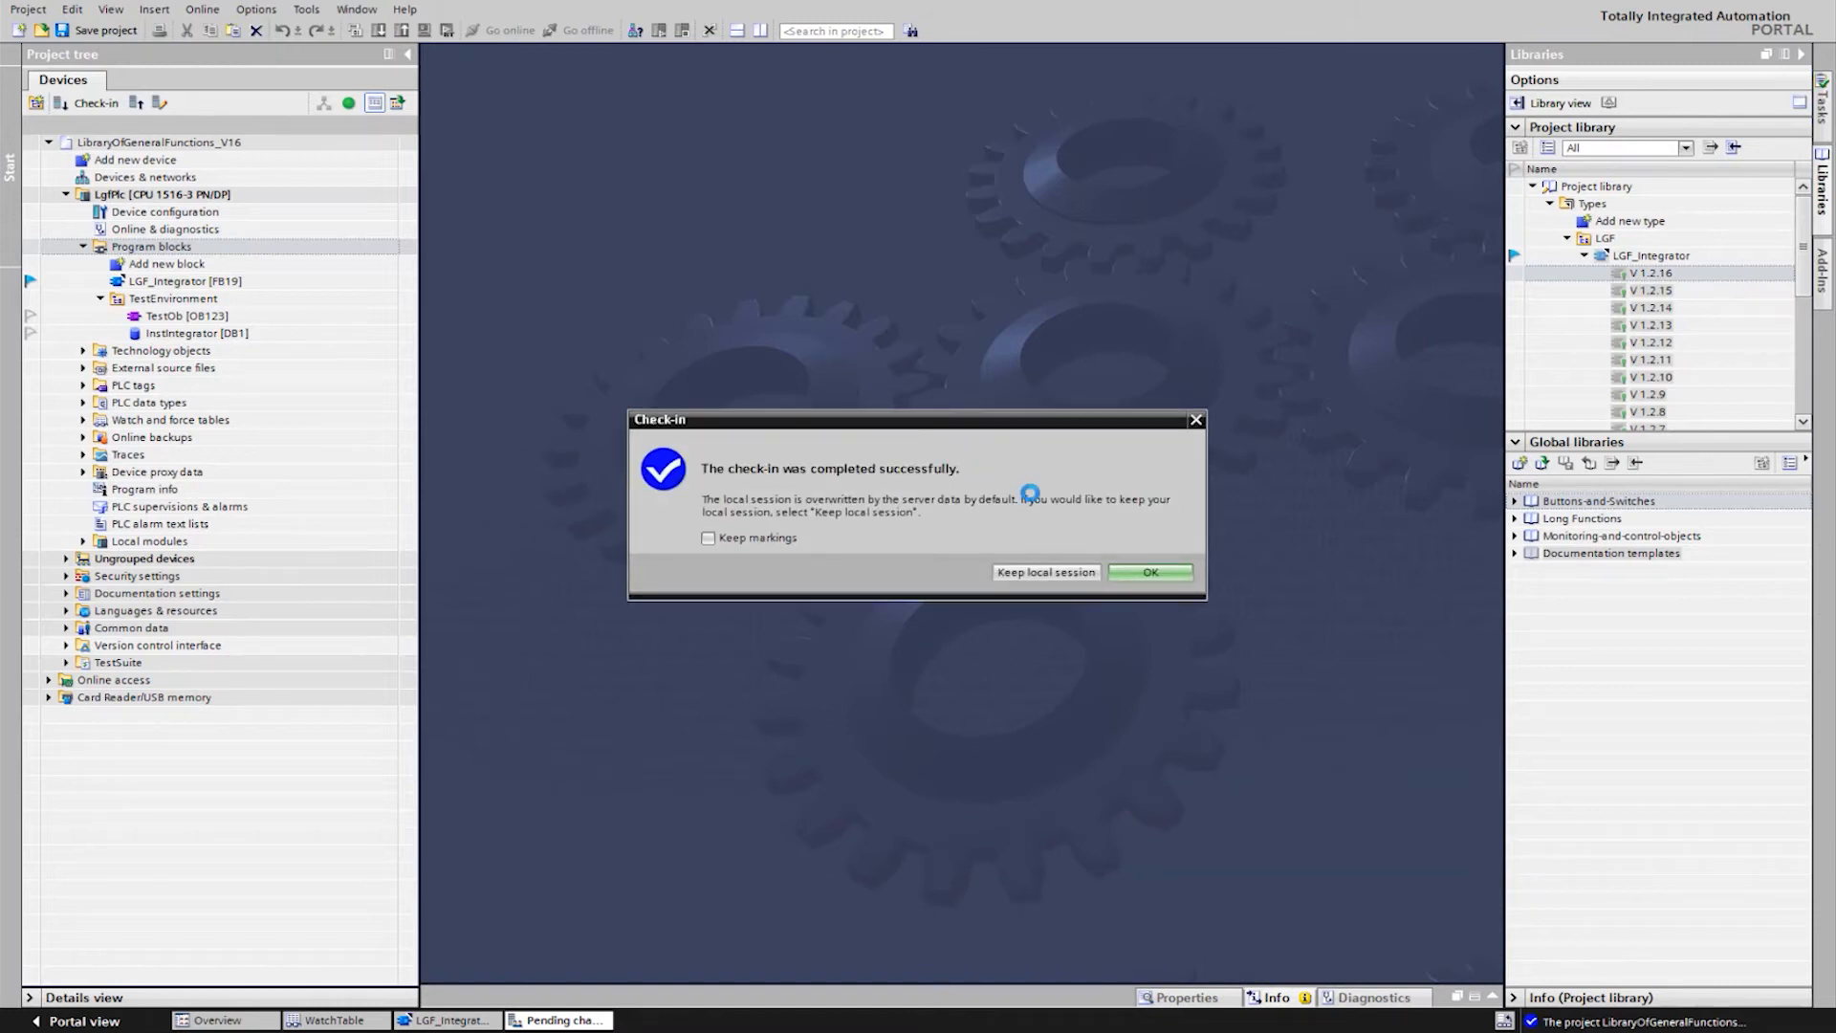
click(1122, 579)
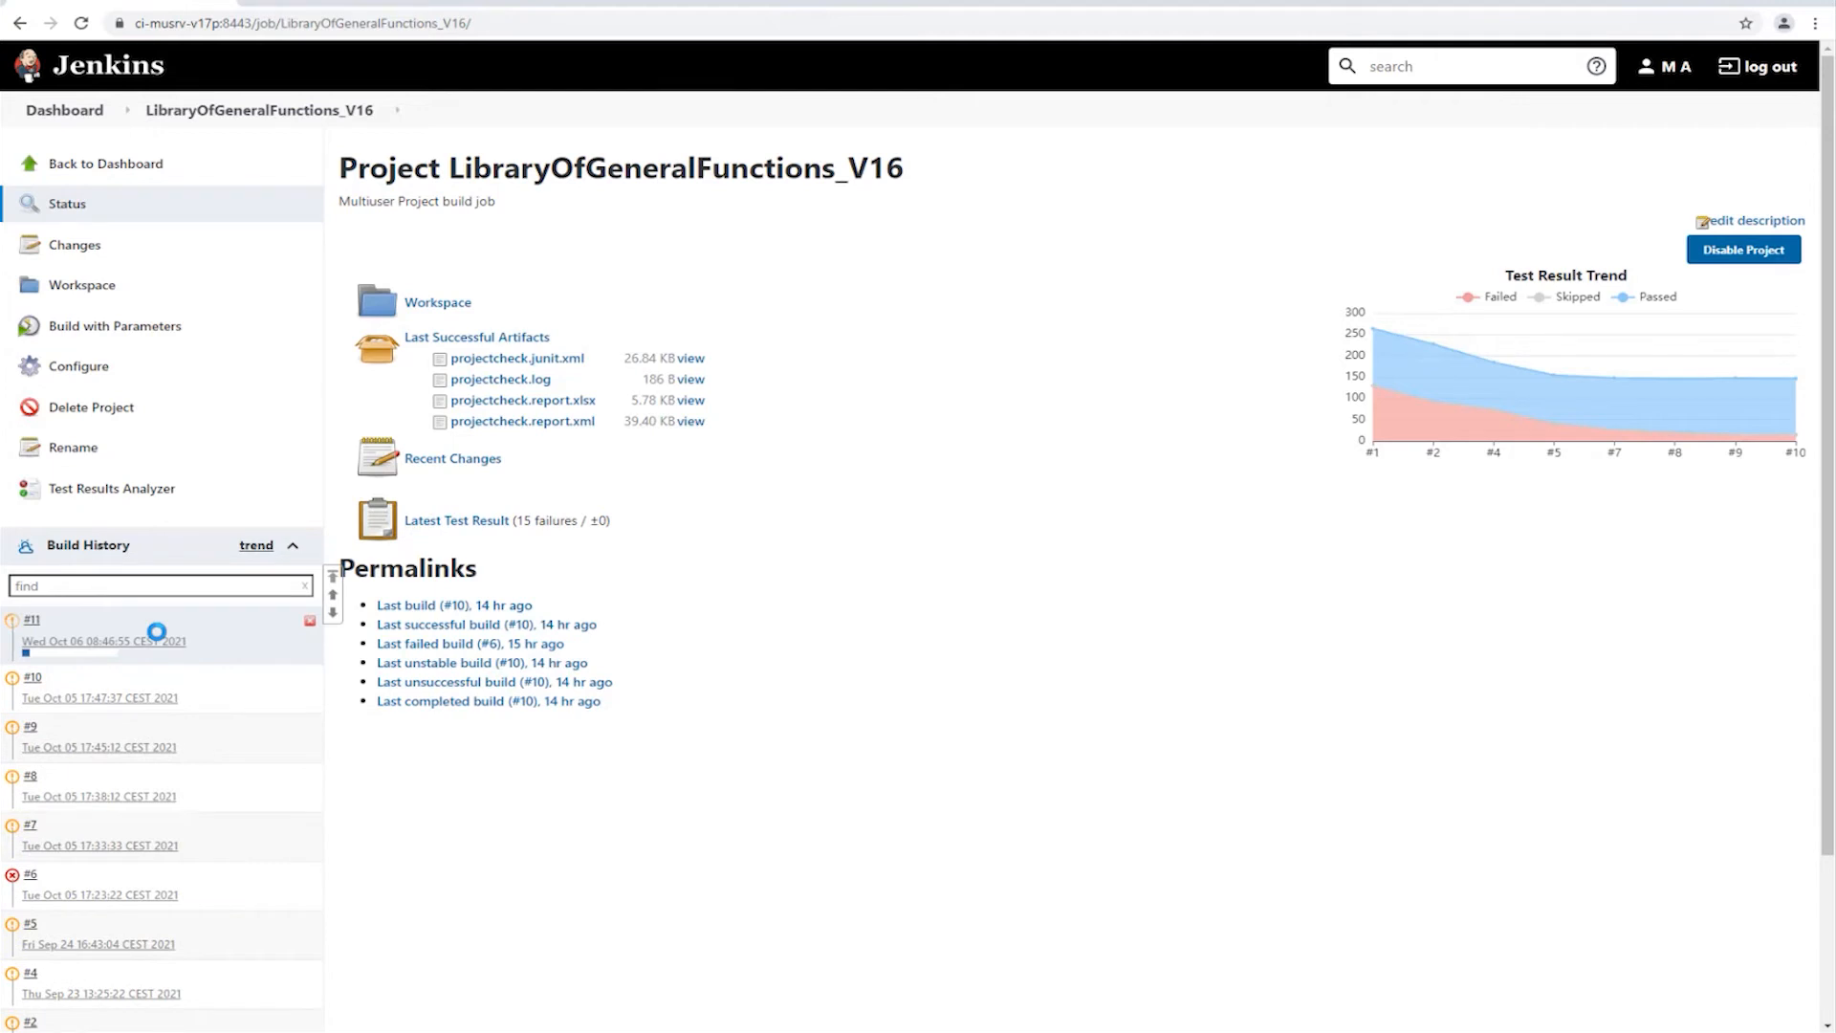
- Open build #11 of the LibraryOfGeneralFunctions_V16 job and follow its console output
click(29, 619)
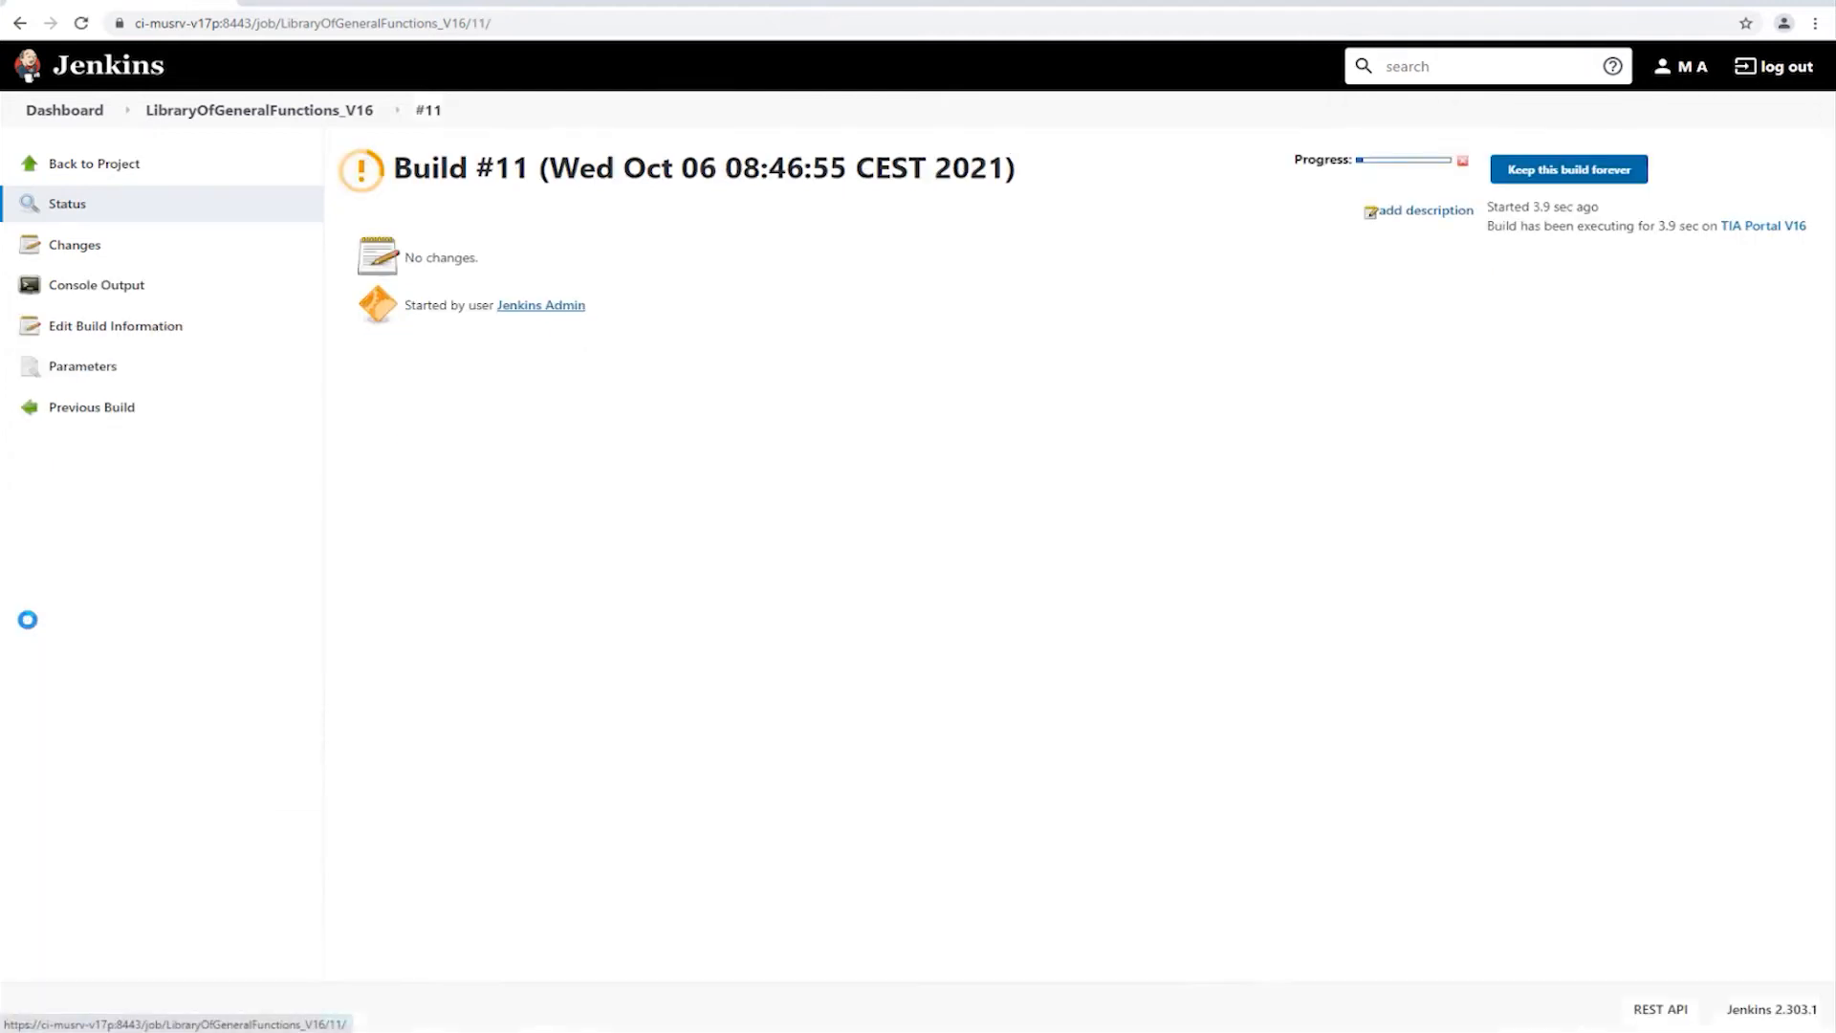
click(74, 284)
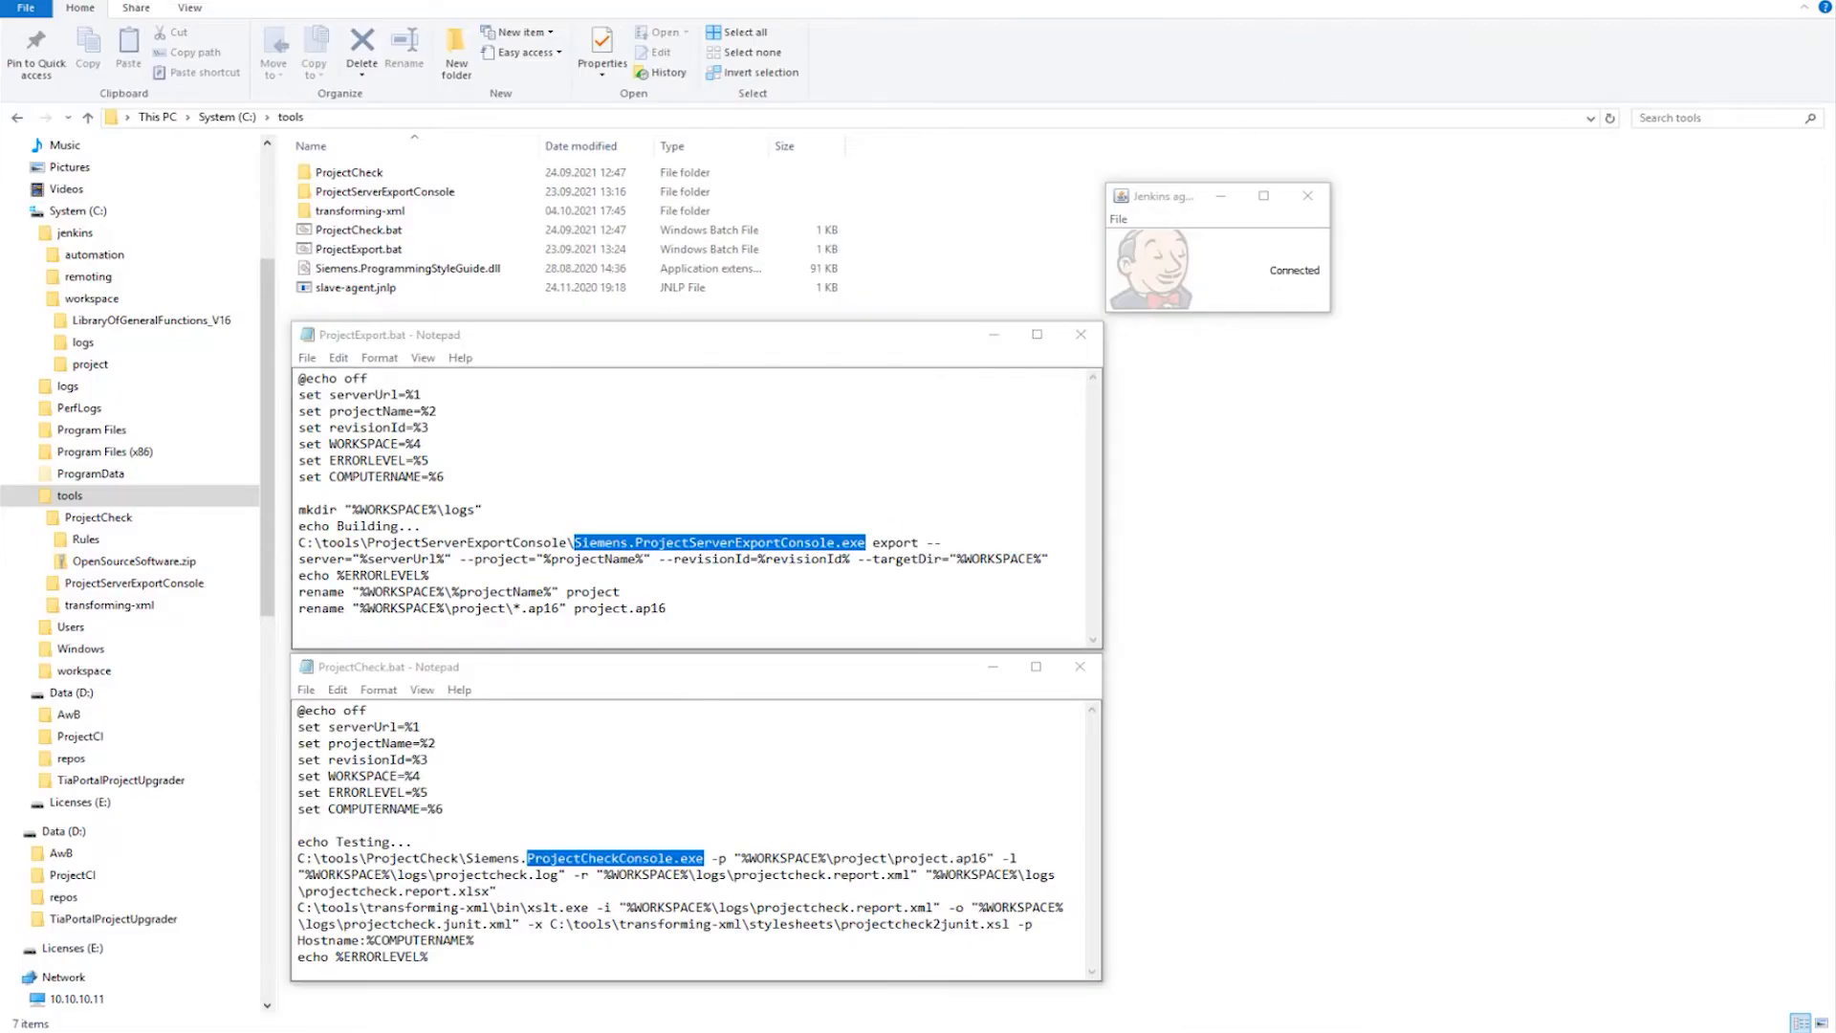
key(ctrl+shift+Escape)
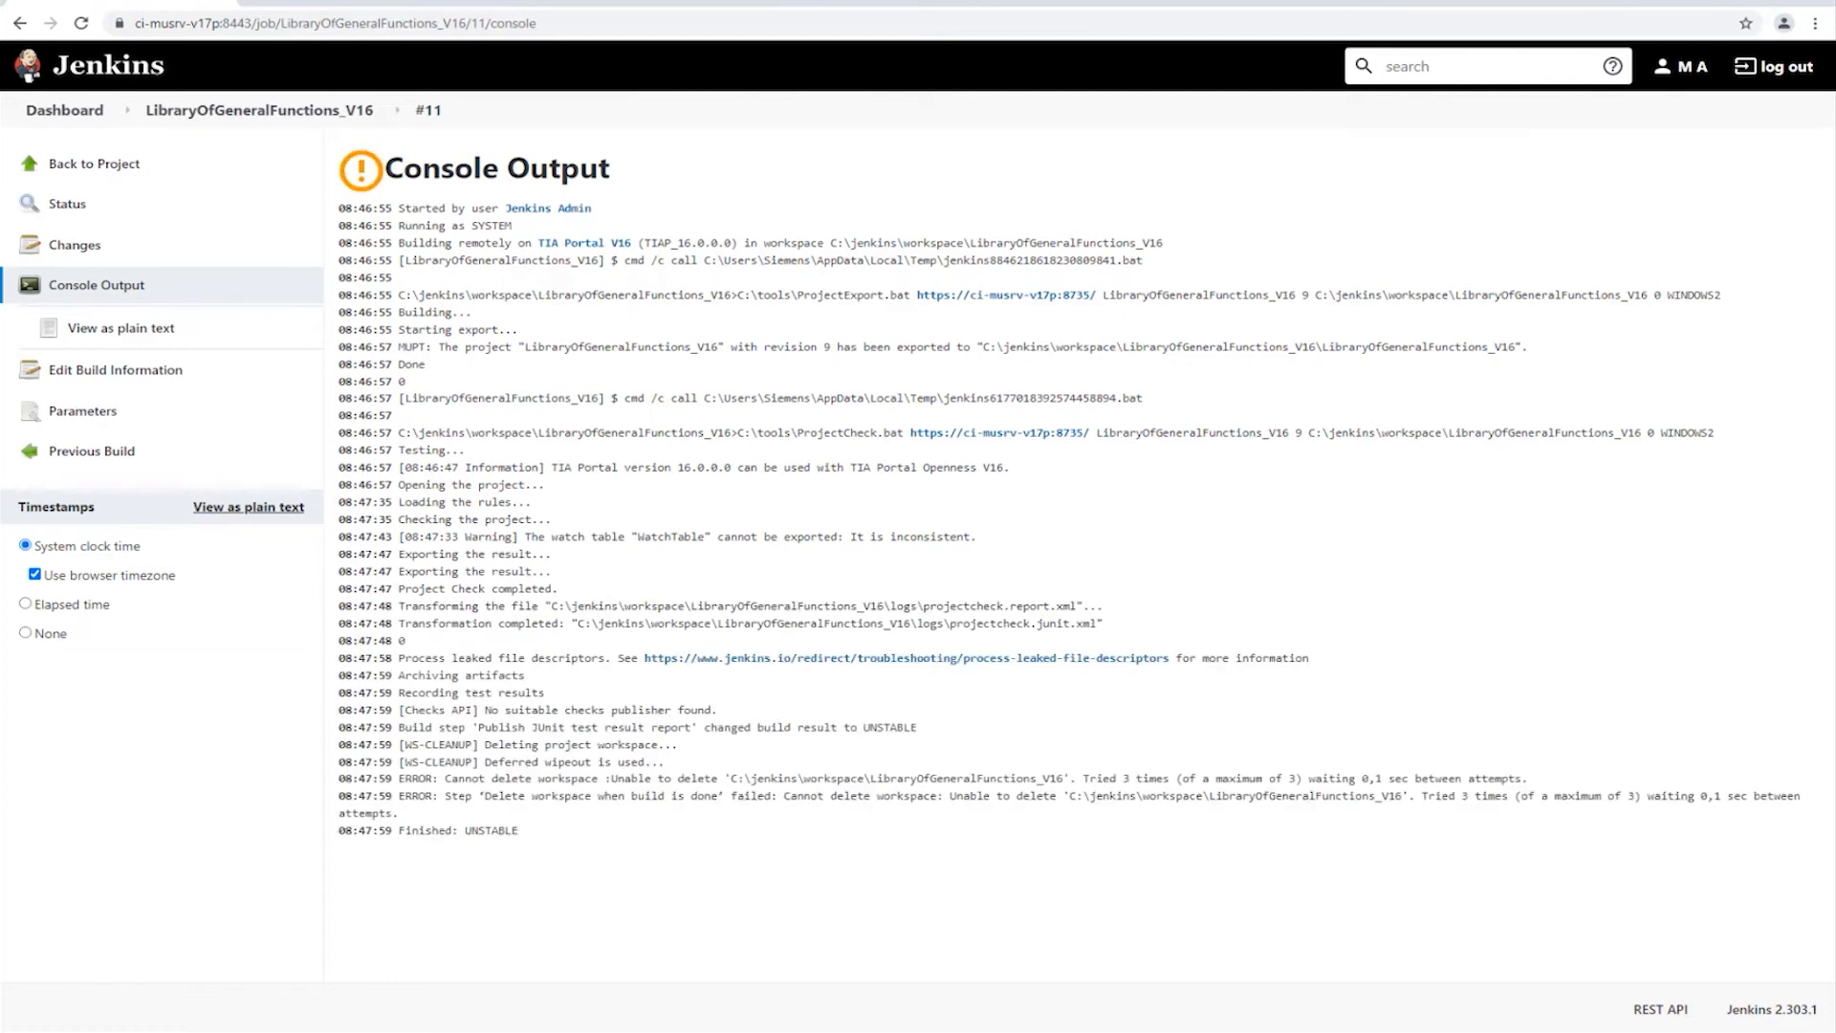
- Return to the LibraryOfGeneralFunctions_V16 job page and examine its test result trend and latest test result
click(284, 108)
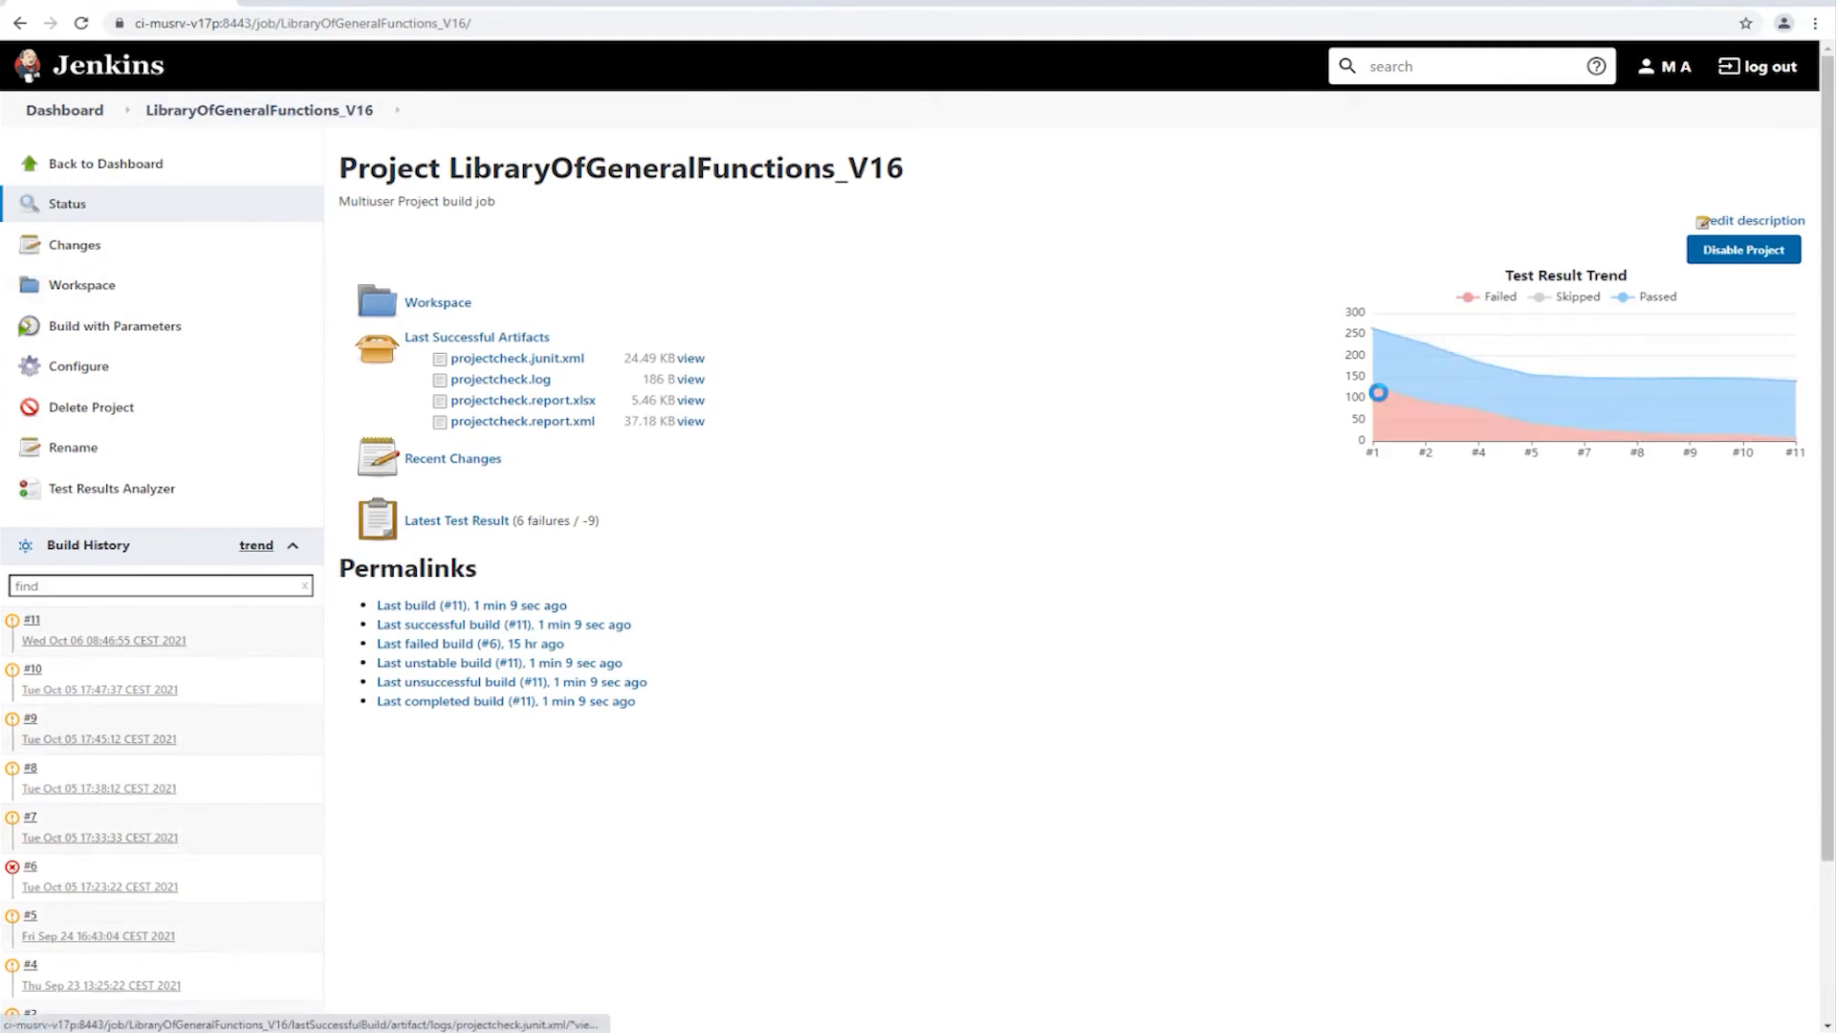
mouse_move(1734, 409)
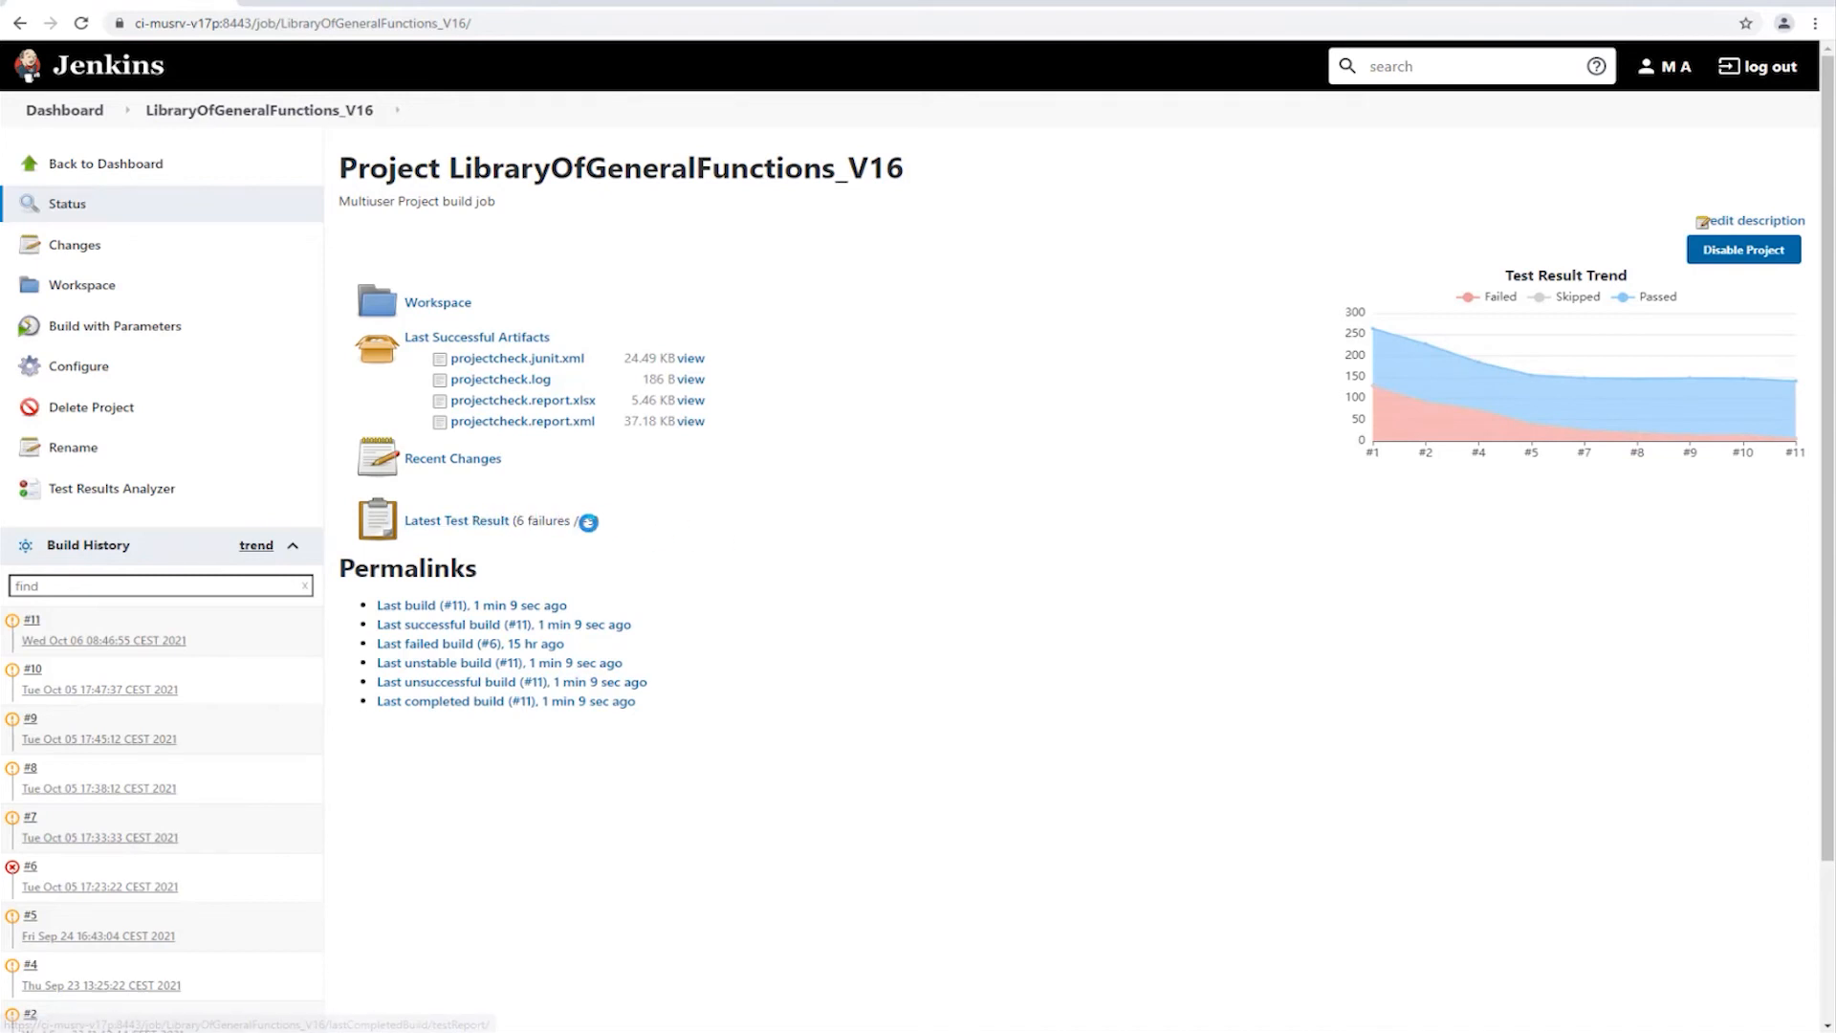
double_click(587, 519)
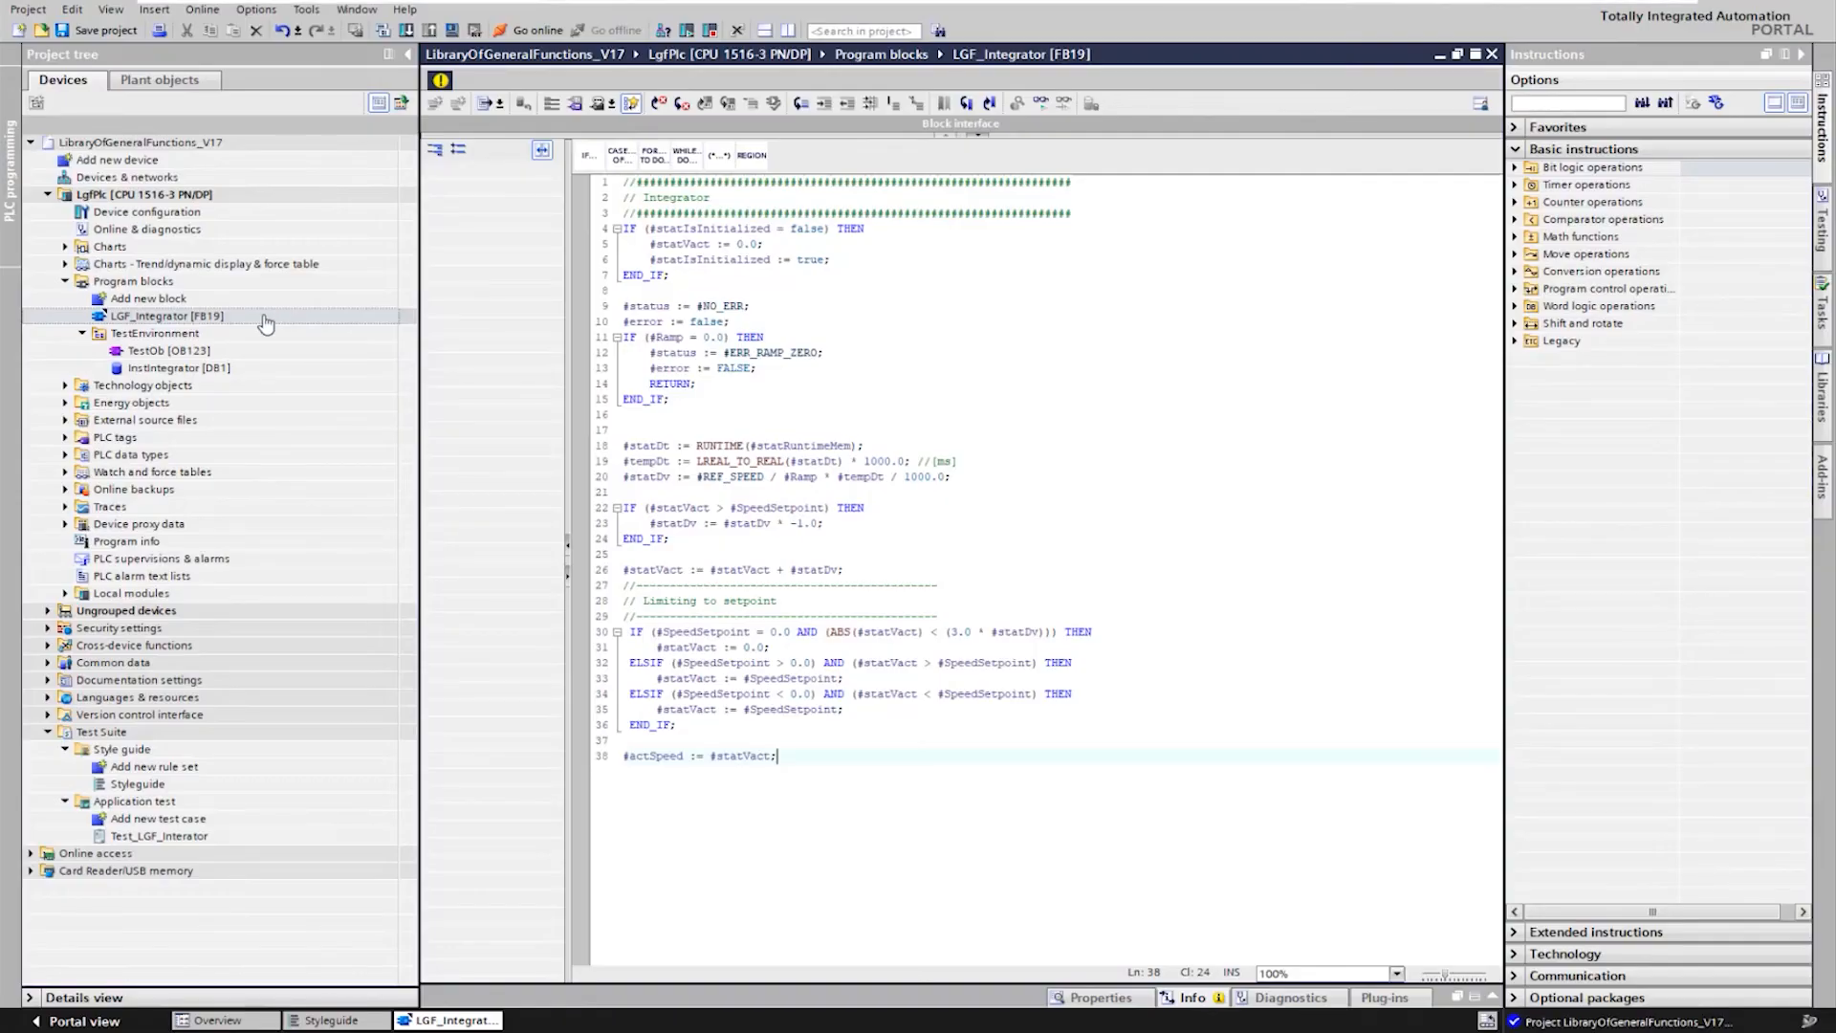
- Open the Styleguide rule set in the Test Suite and import its rules from the rule file
click(154, 785)
double_click(154, 784)
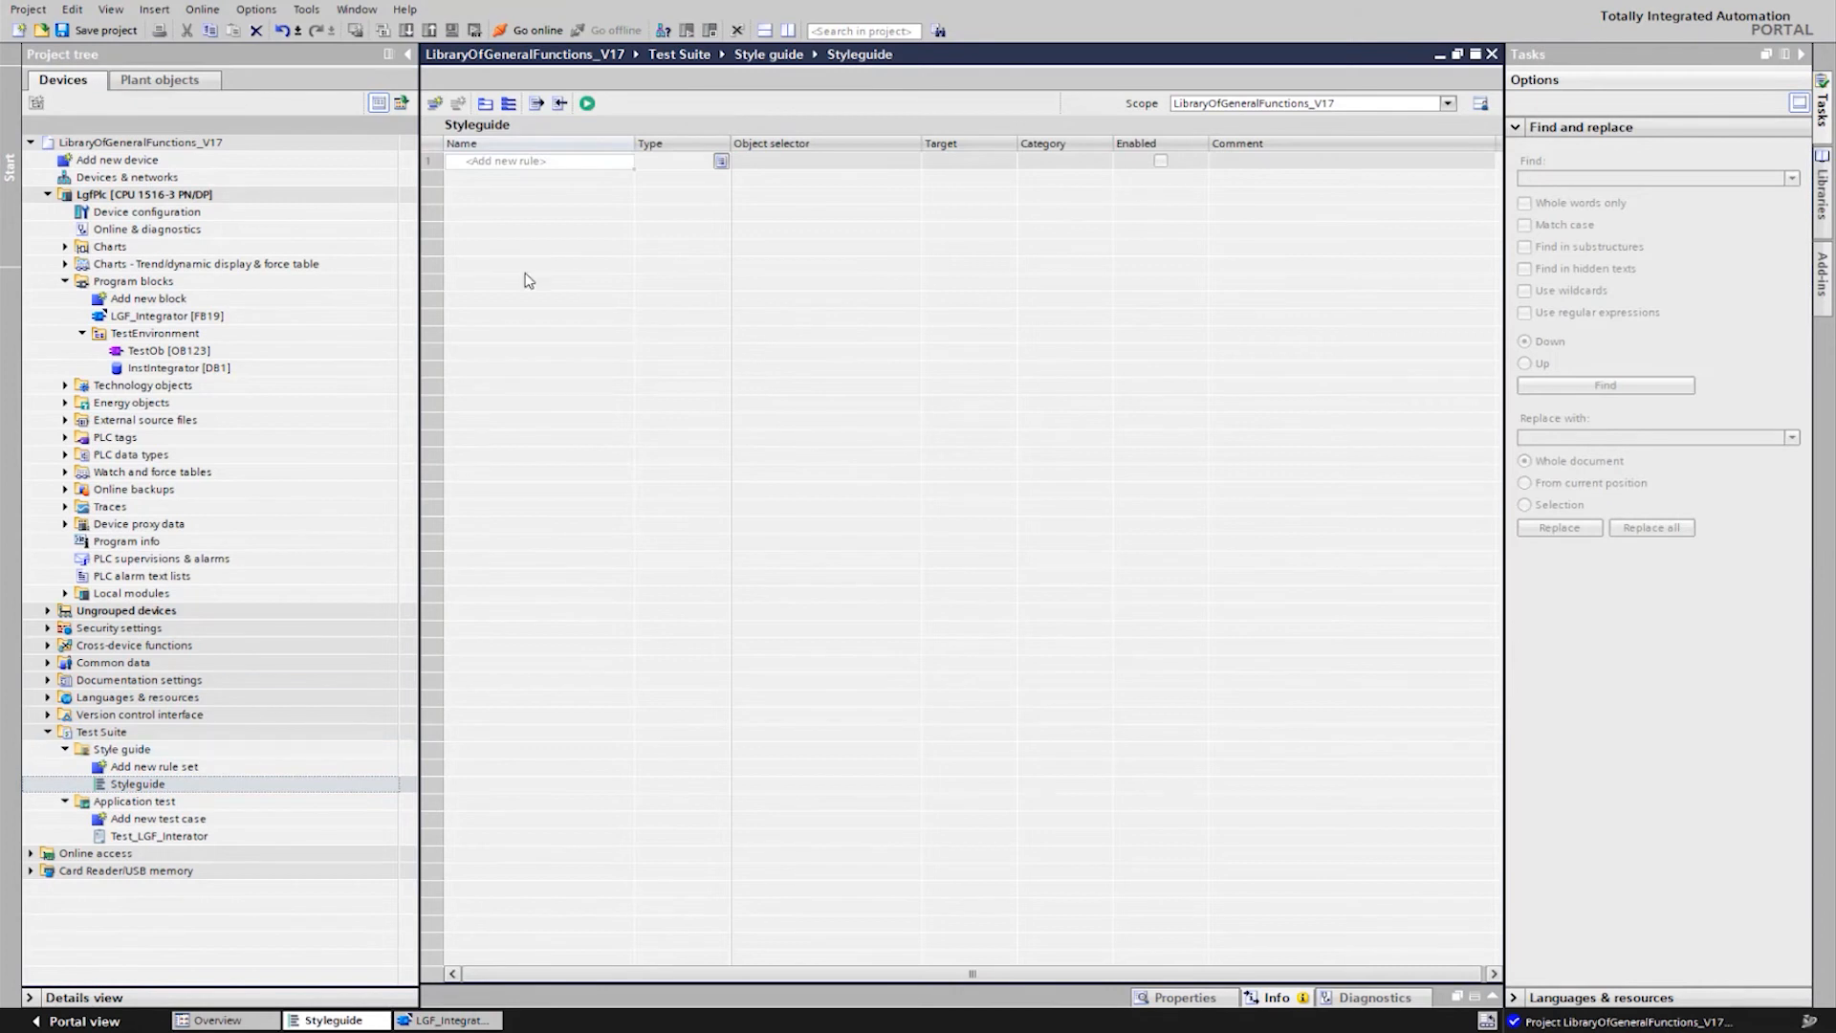
click(560, 103)
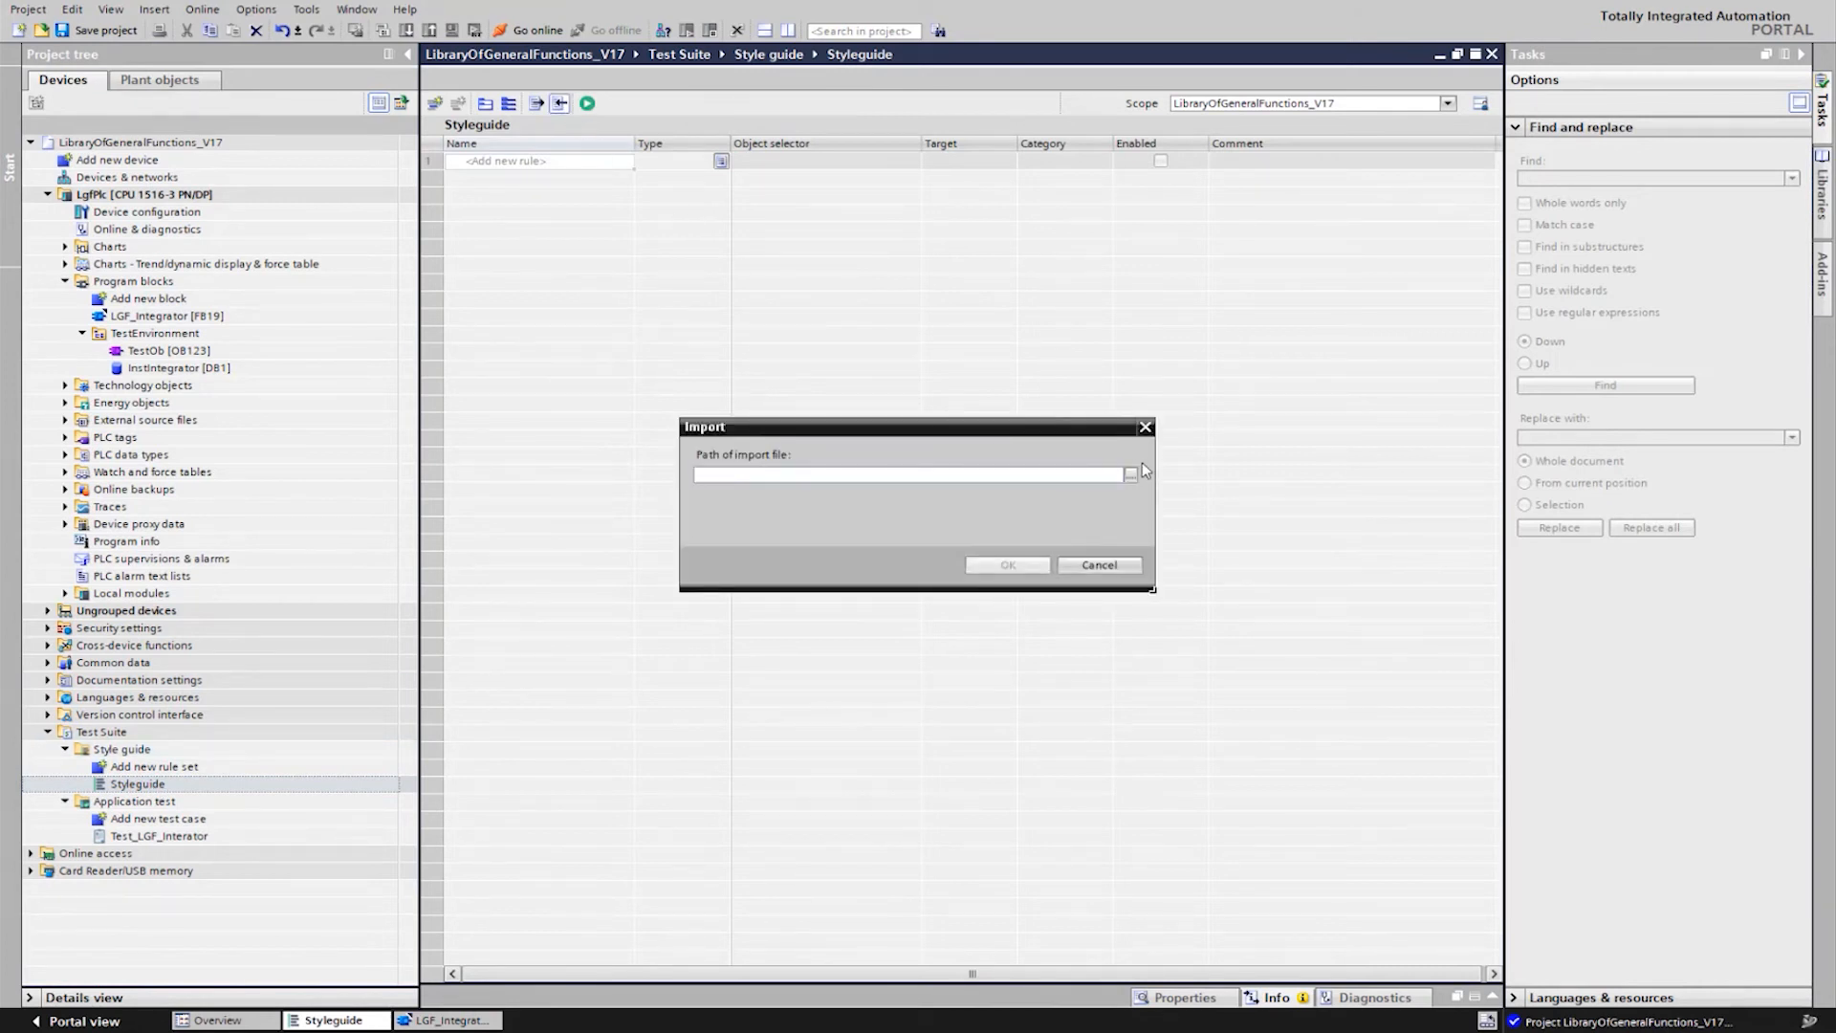
click(1131, 474)
click(1031, 608)
double_click(1031, 608)
click(1015, 568)
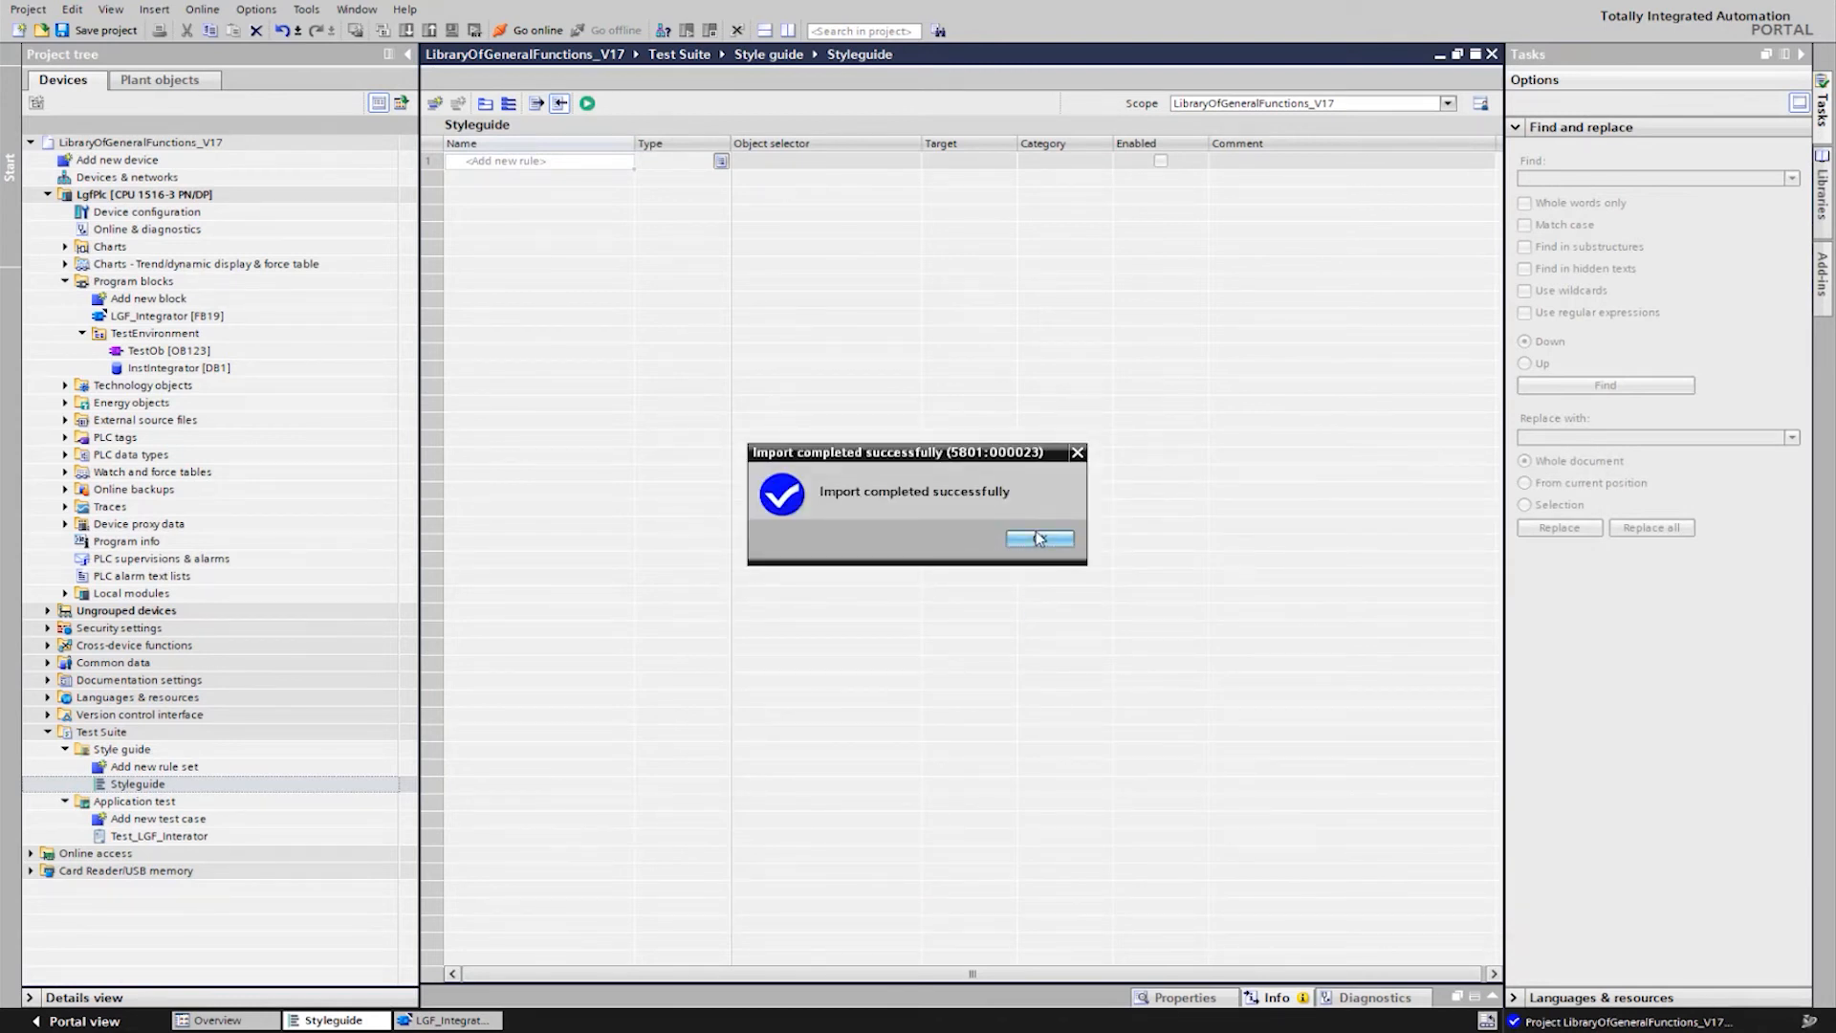
click(1038, 537)
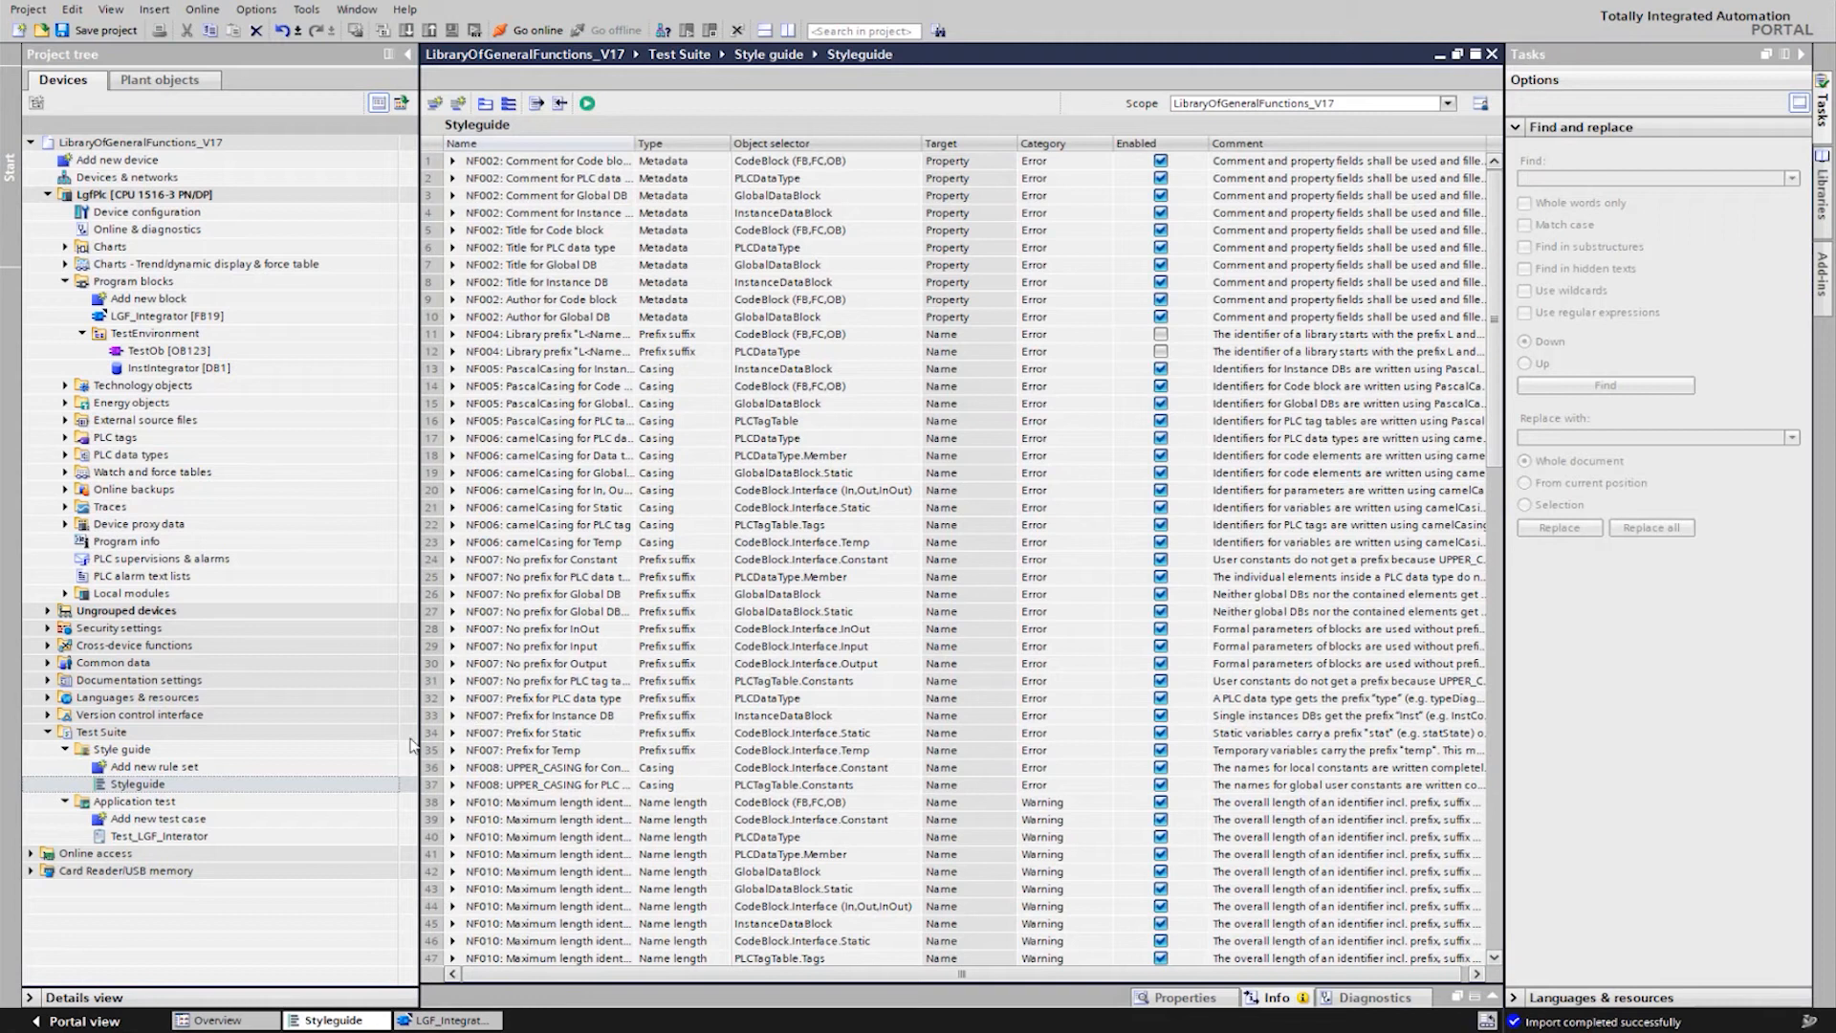
- Open the Test_LGF_Interator application test and examine its variable declarations and the two steps "Setpoint 0, Ramp 0" and "Setpoint 0, Ramp 1"
double_click(199, 835)
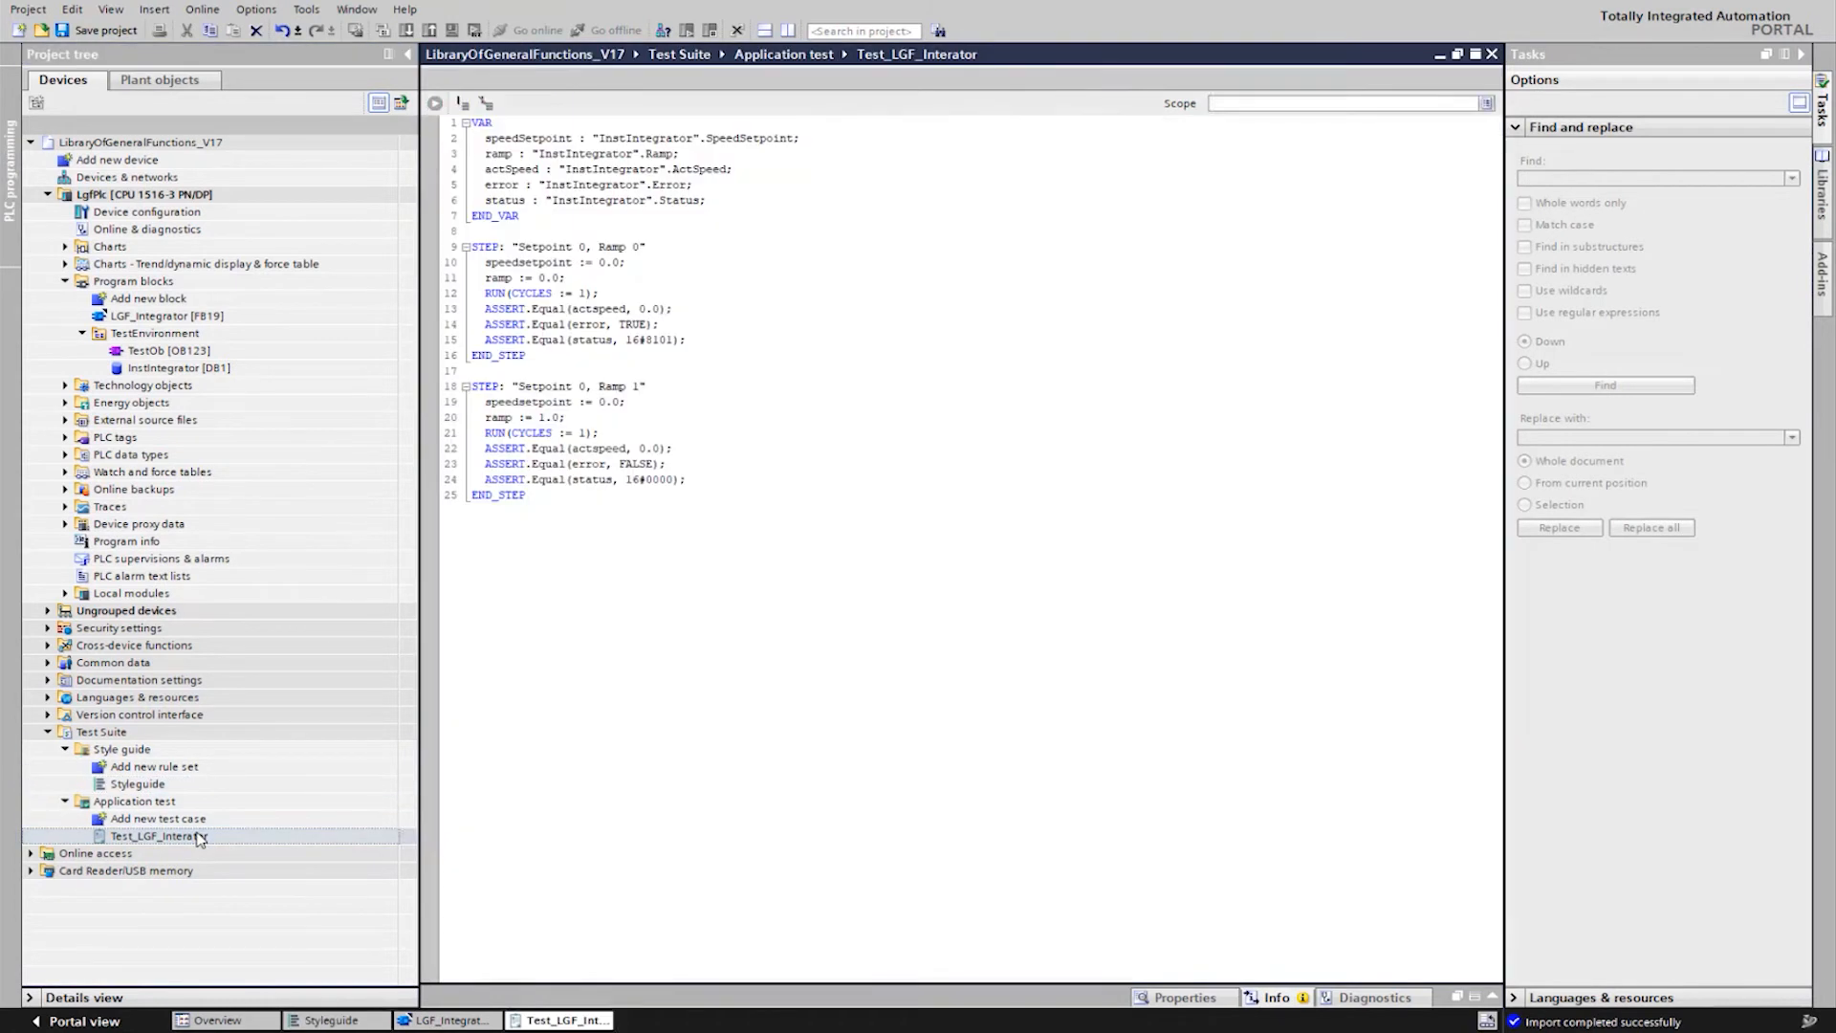
drag(484, 142, 731, 208)
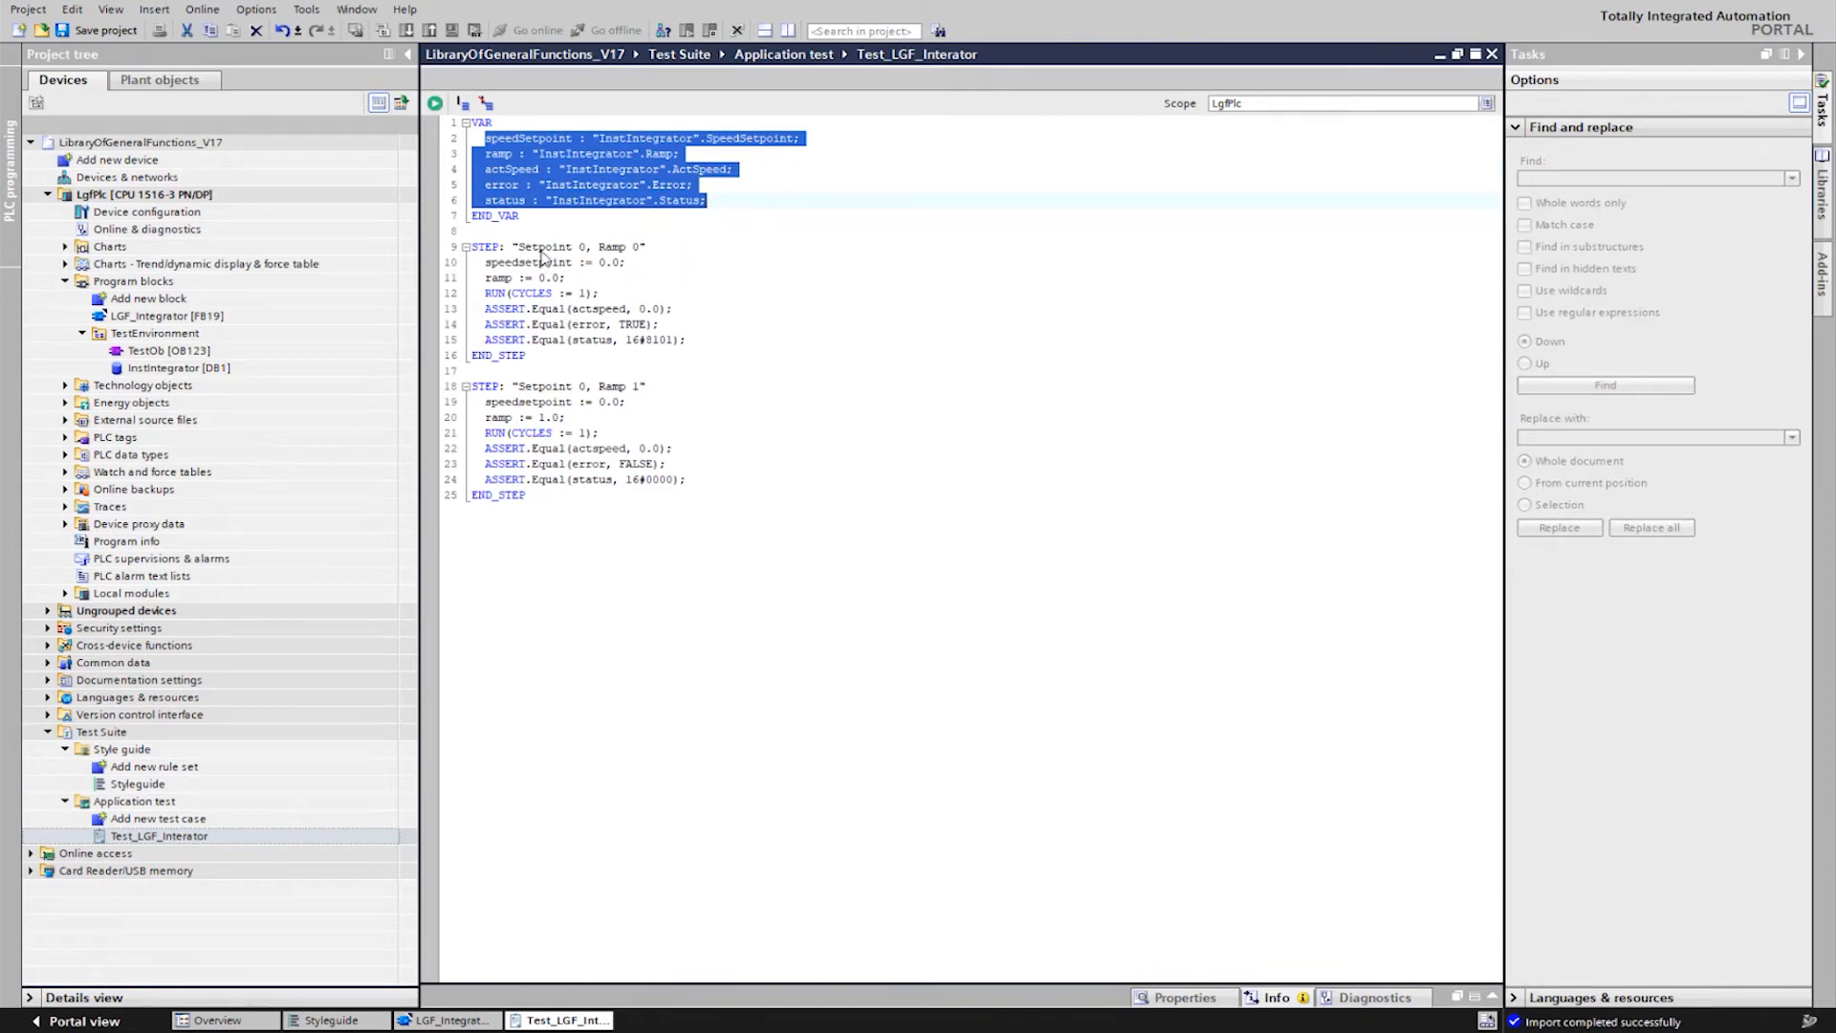
drag(515, 248, 667, 249)
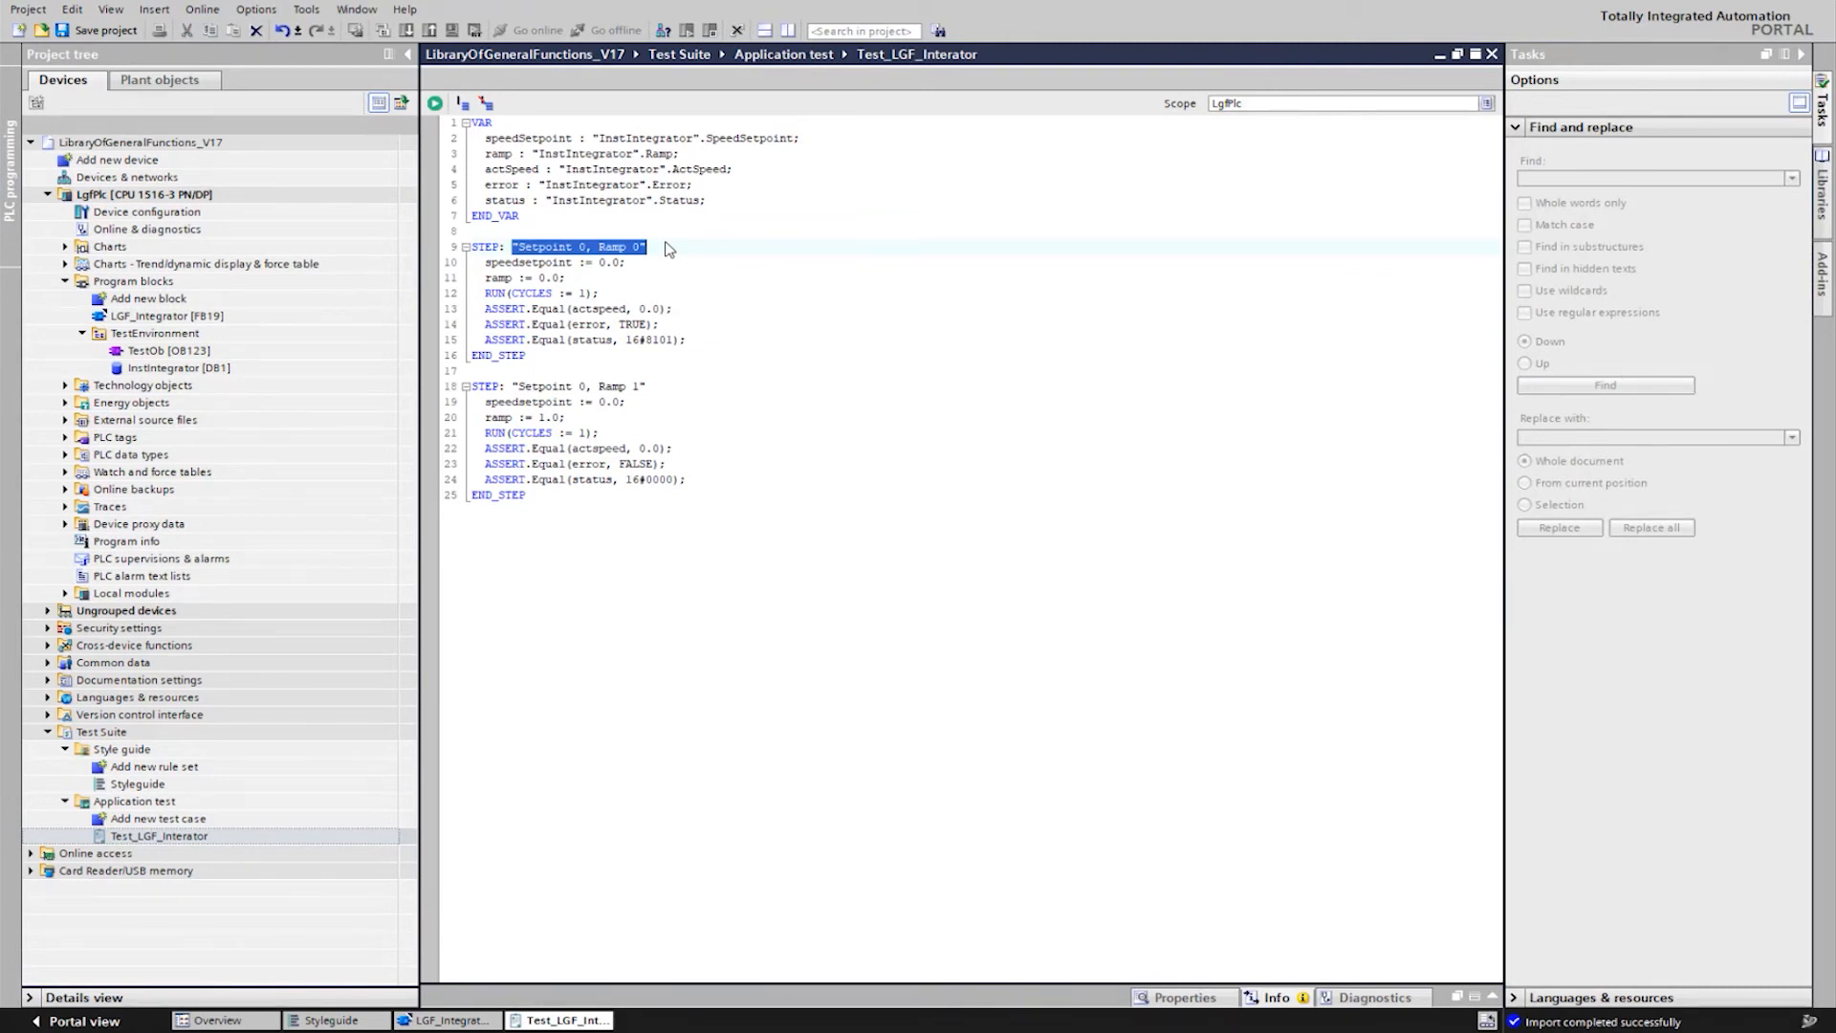
drag(514, 387, 677, 395)
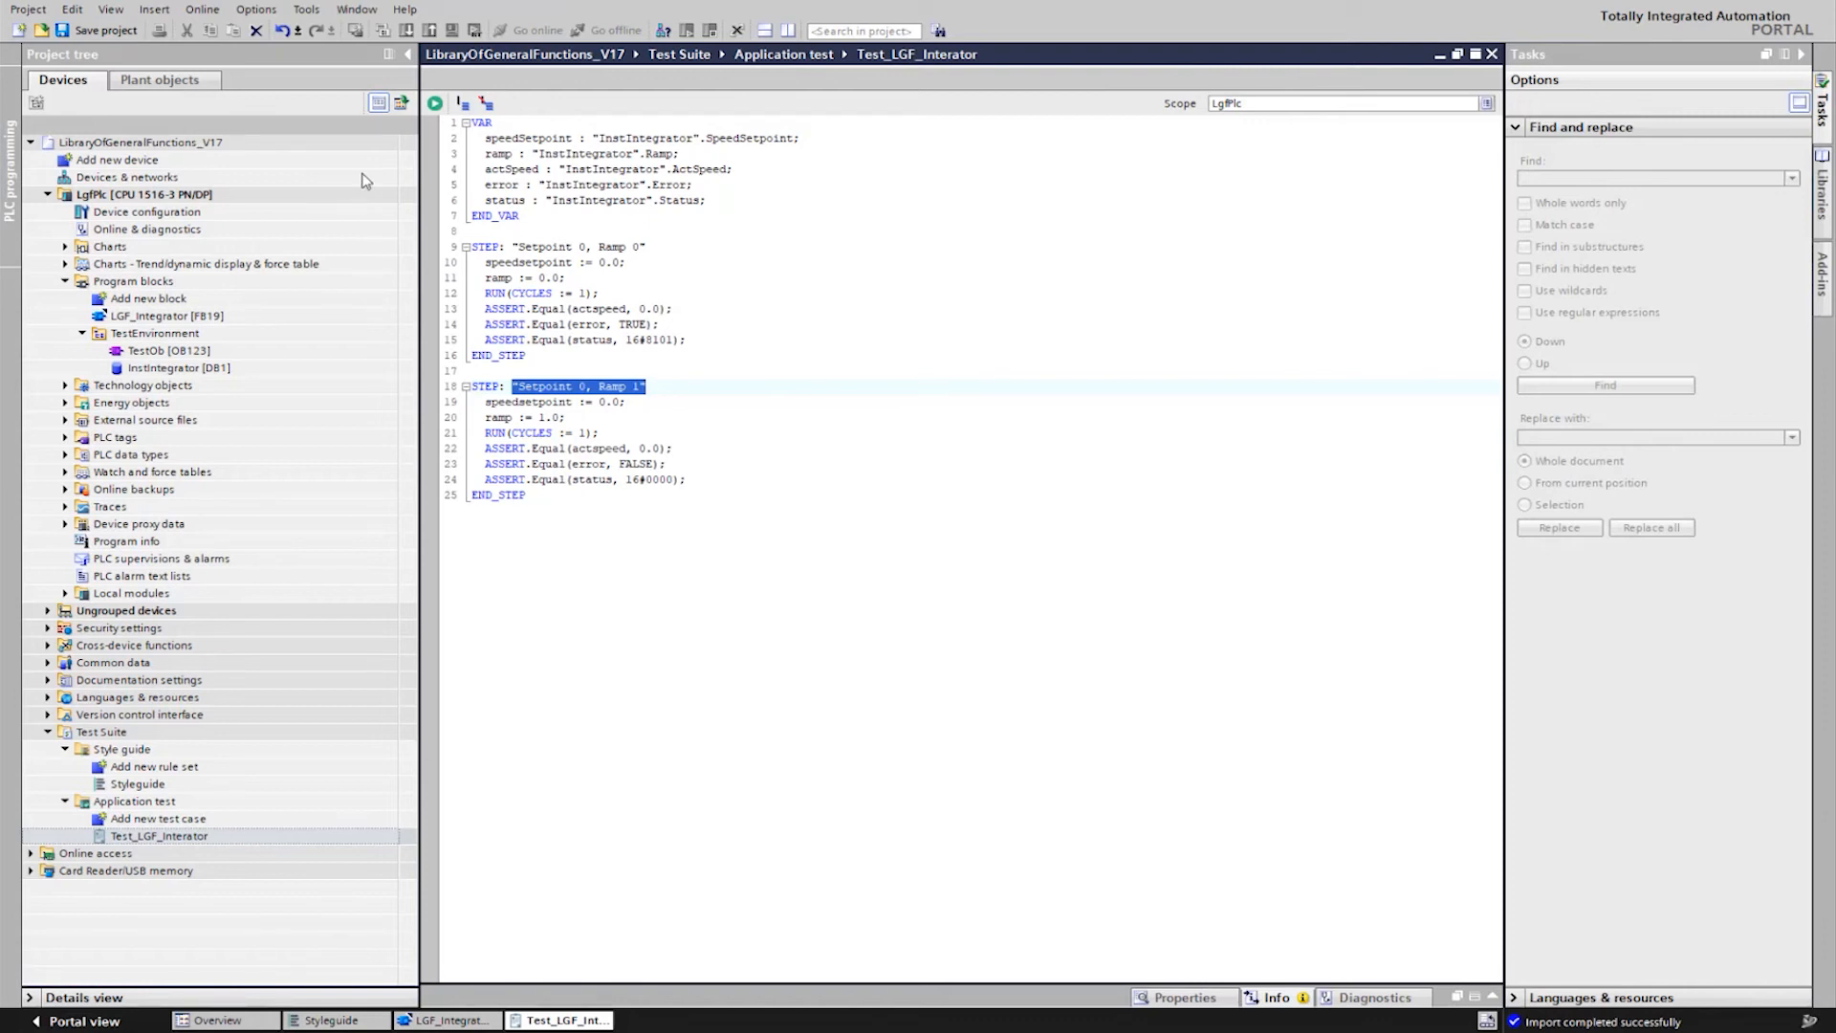
- Add LibraryOfGeneralFunctions_V17 to the CompanyServer project server and create the multiuser local session LibraryOfGeneralFunctions_V17_LS_2
click(29, 10)
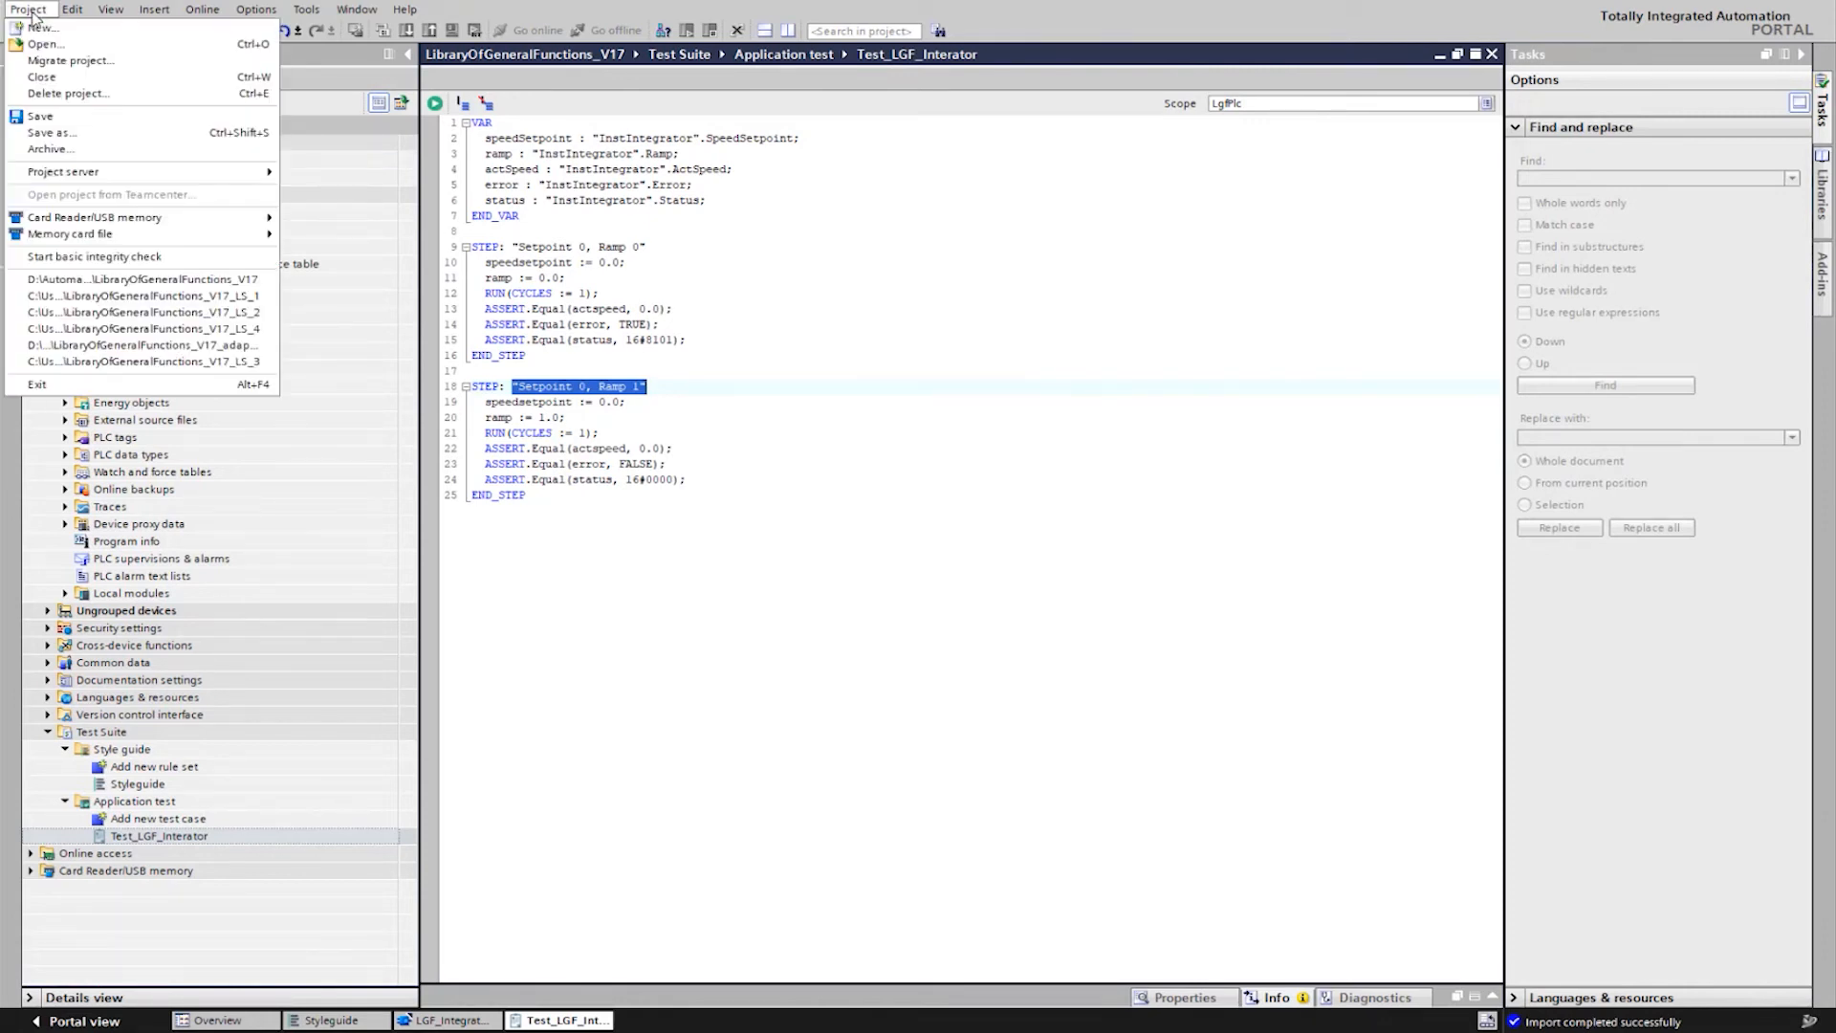
mouse_move(258, 174)
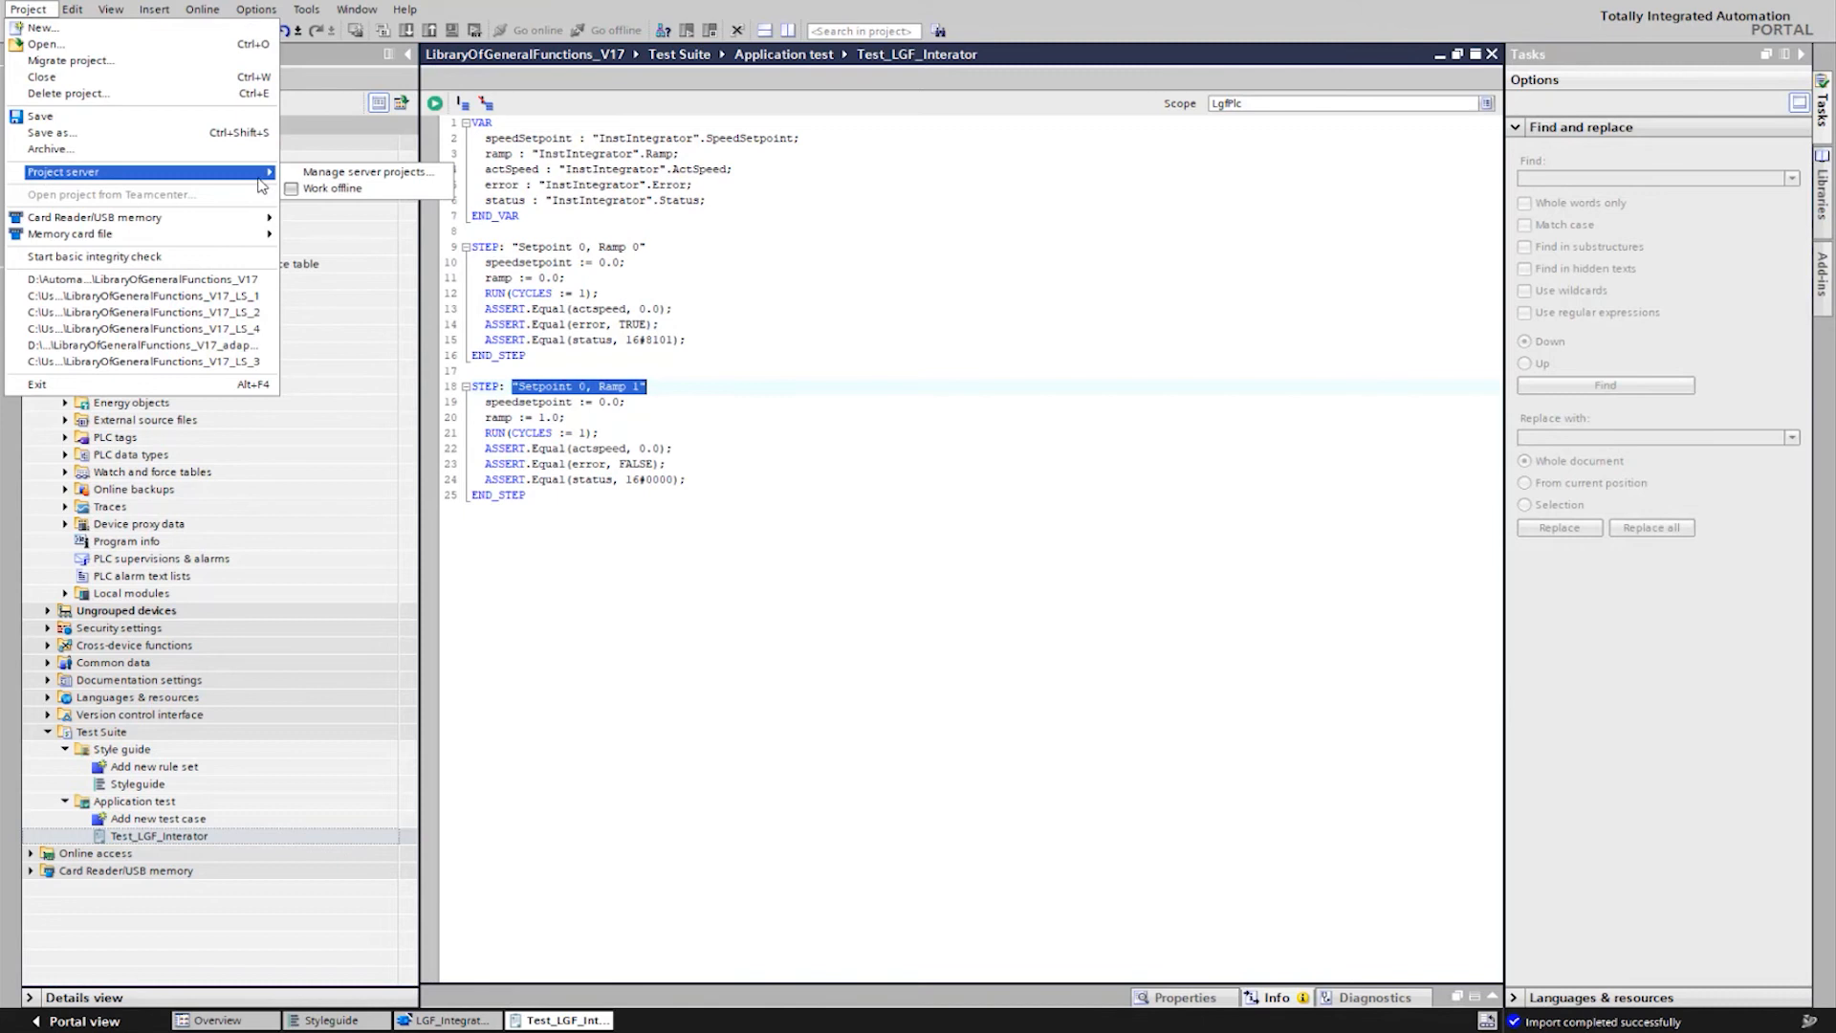
click(330, 176)
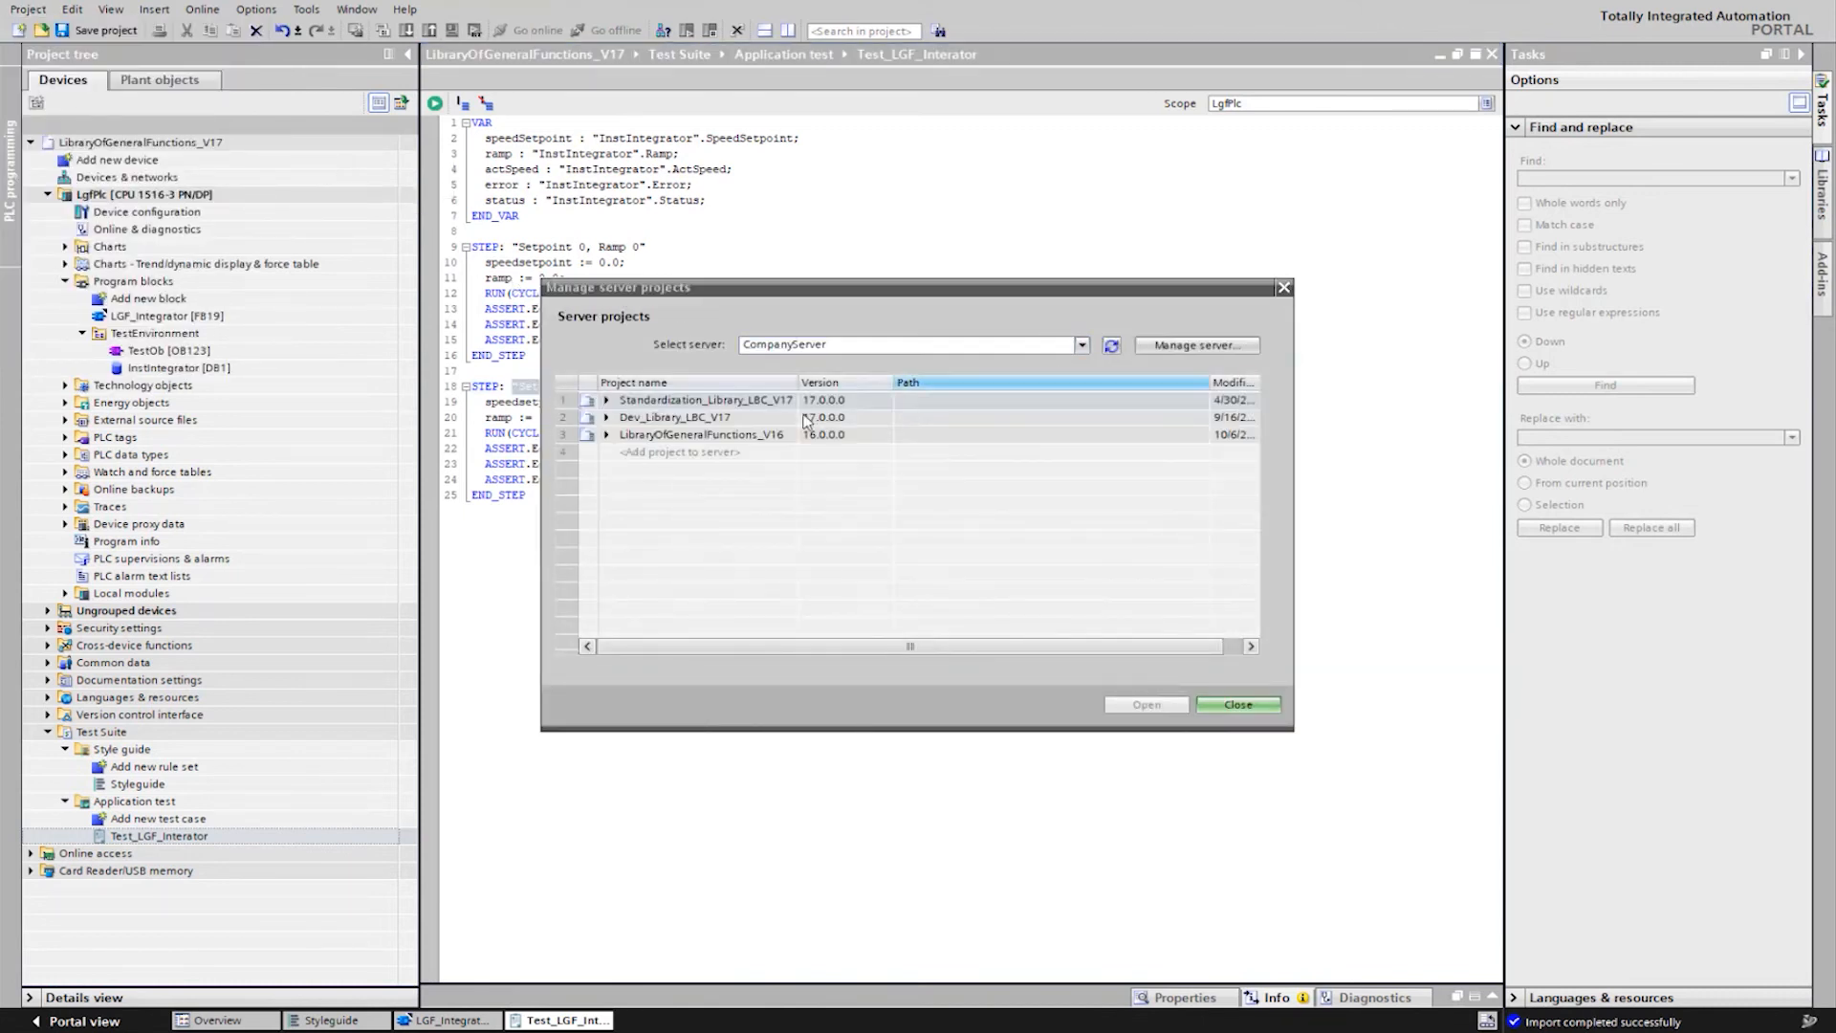
double_click(705, 453)
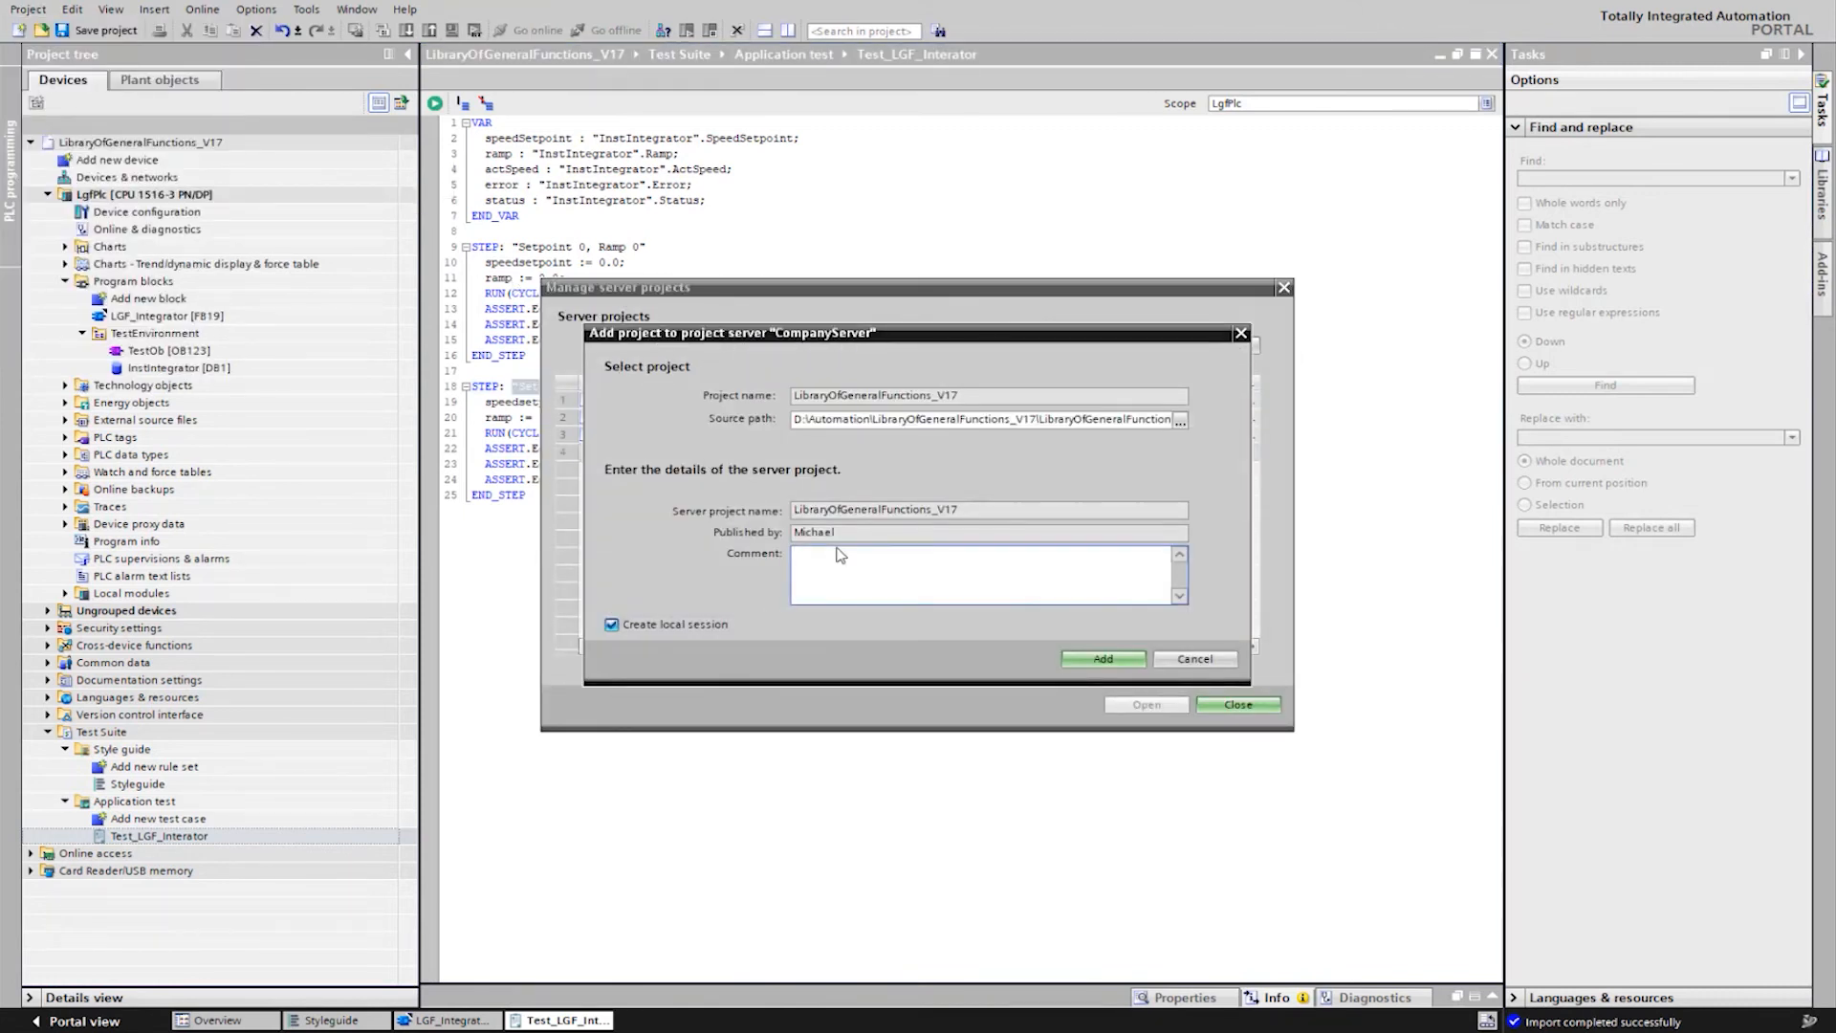
click(1128, 658)
click(901, 538)
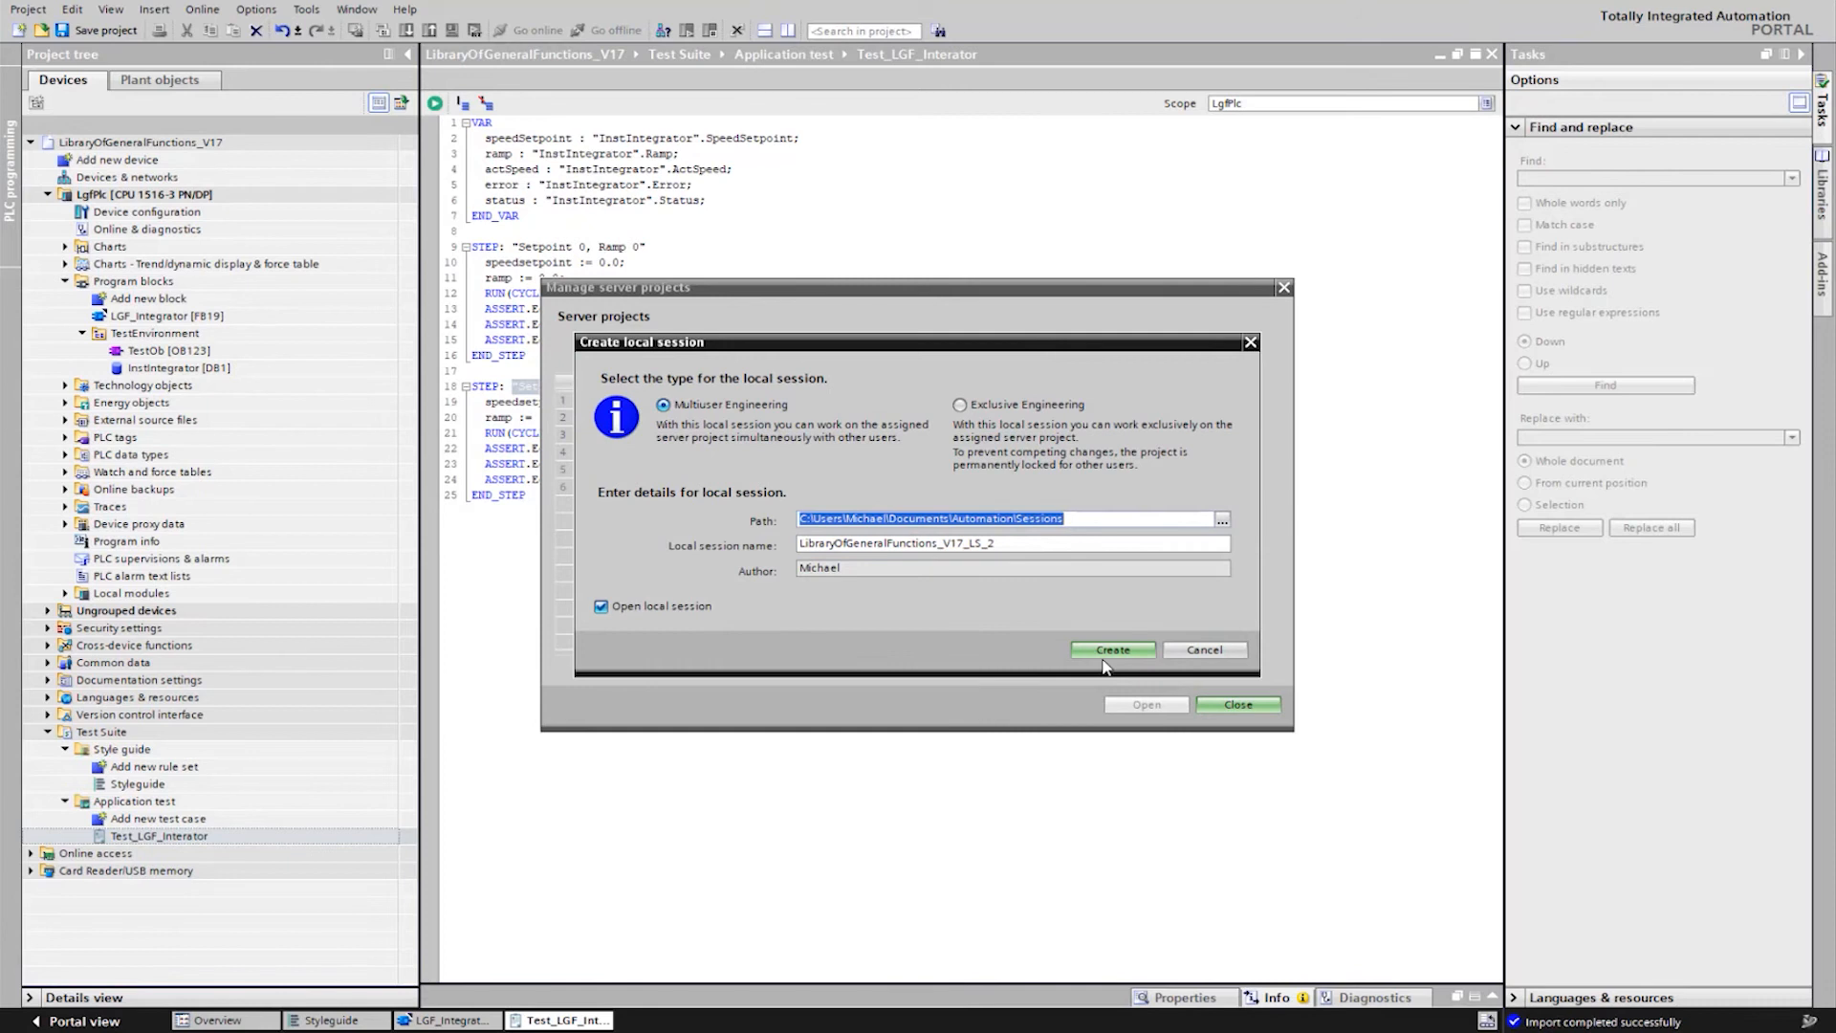
click(1082, 649)
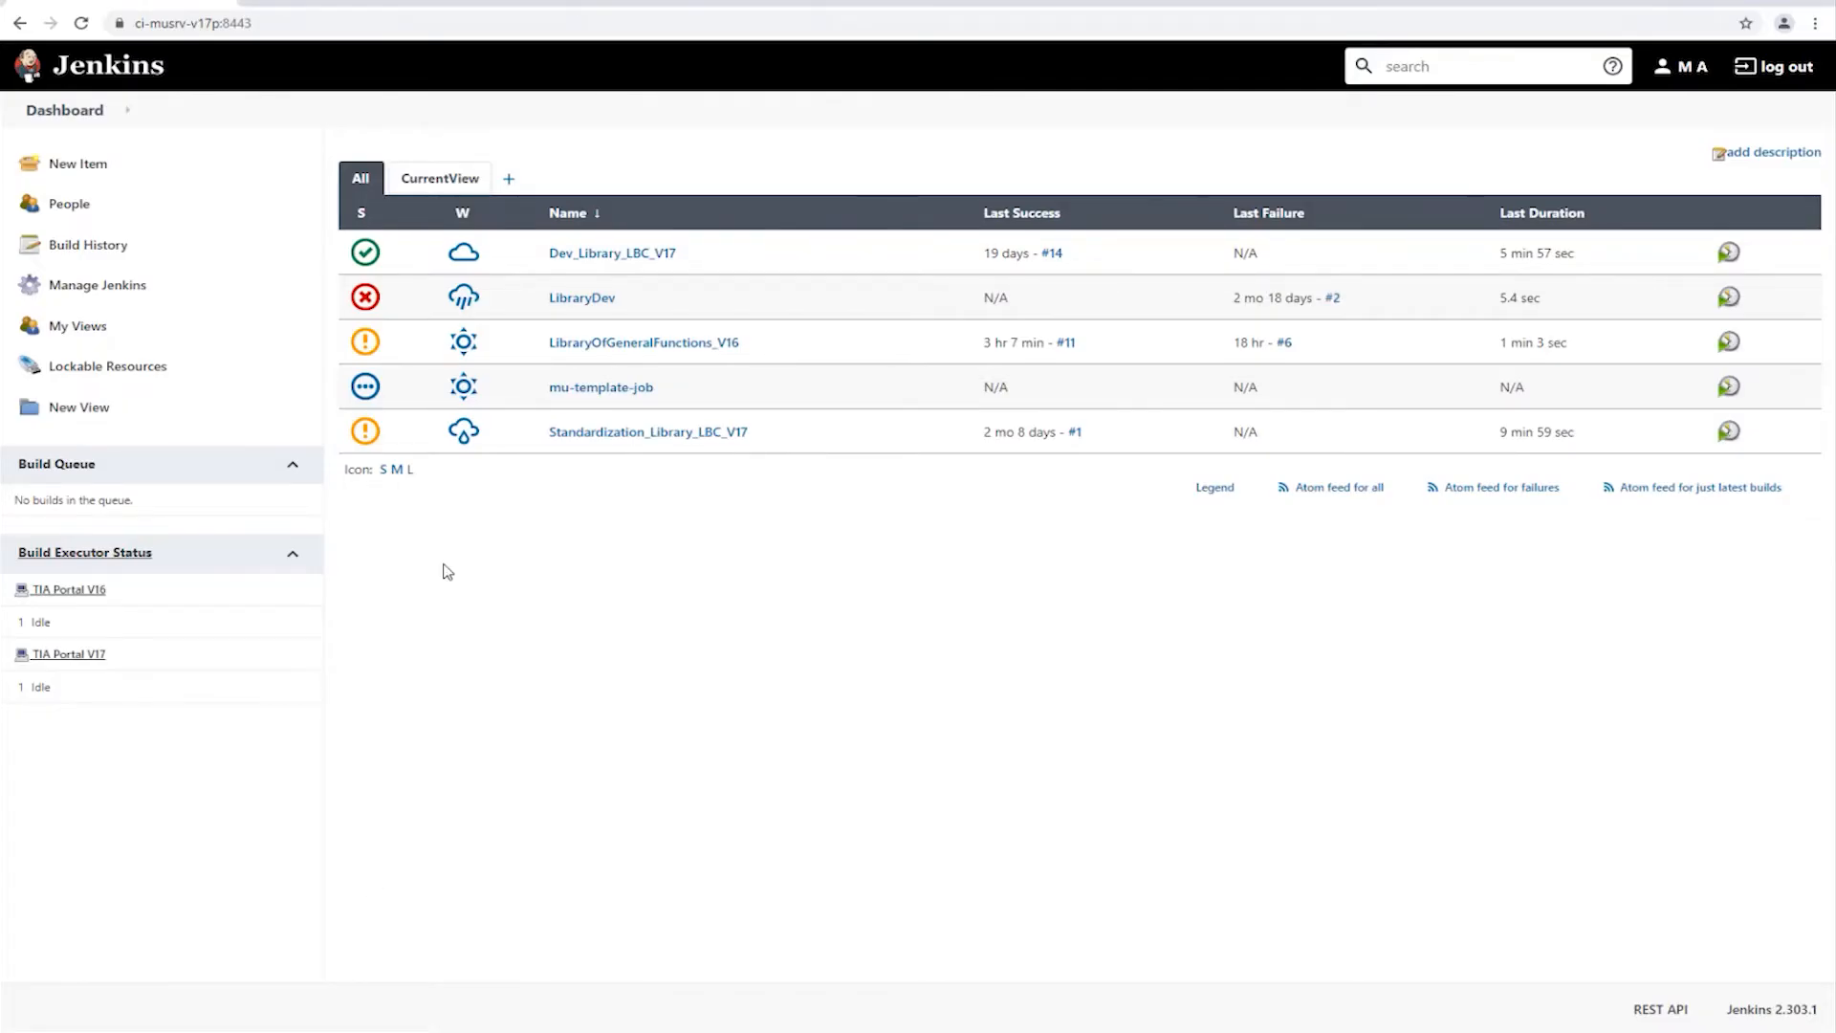
- Refresh the Jenkins dashboard and follow the console output of build #1 of the LibraryOfGeneralFunctions_V17 job
click(82, 25)
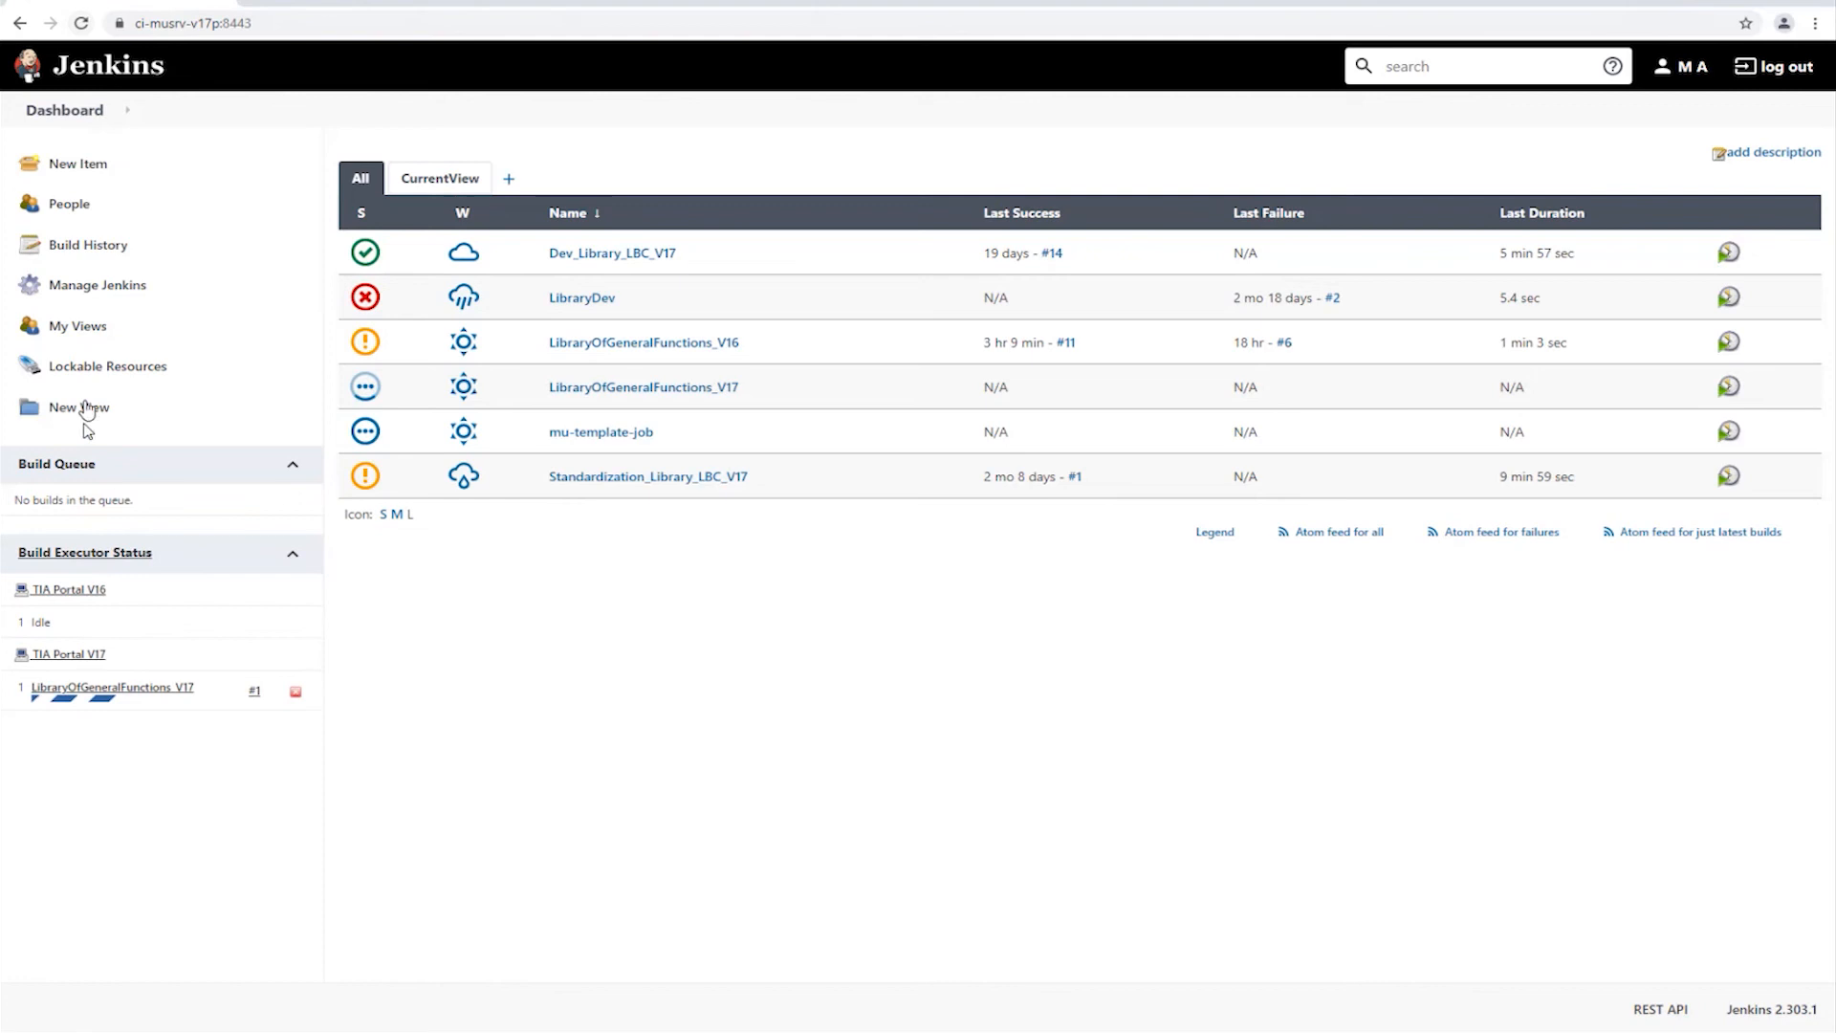
click(99, 689)
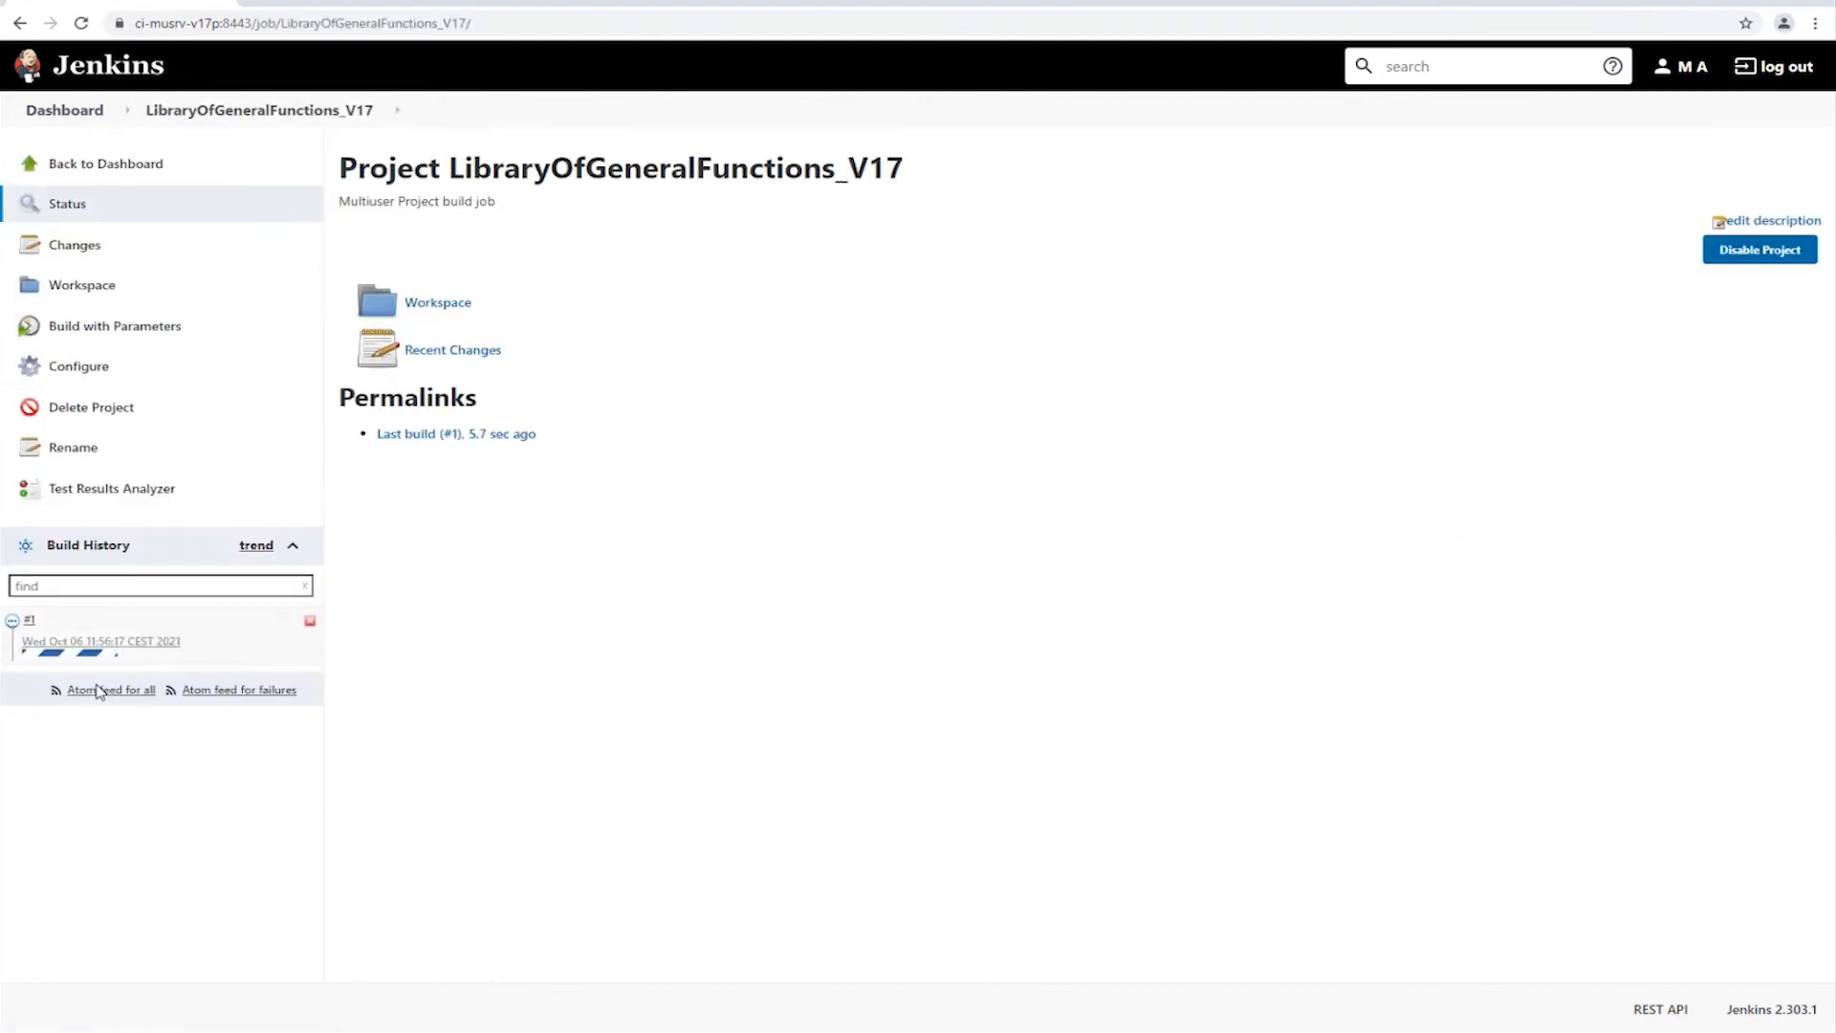
click(38, 642)
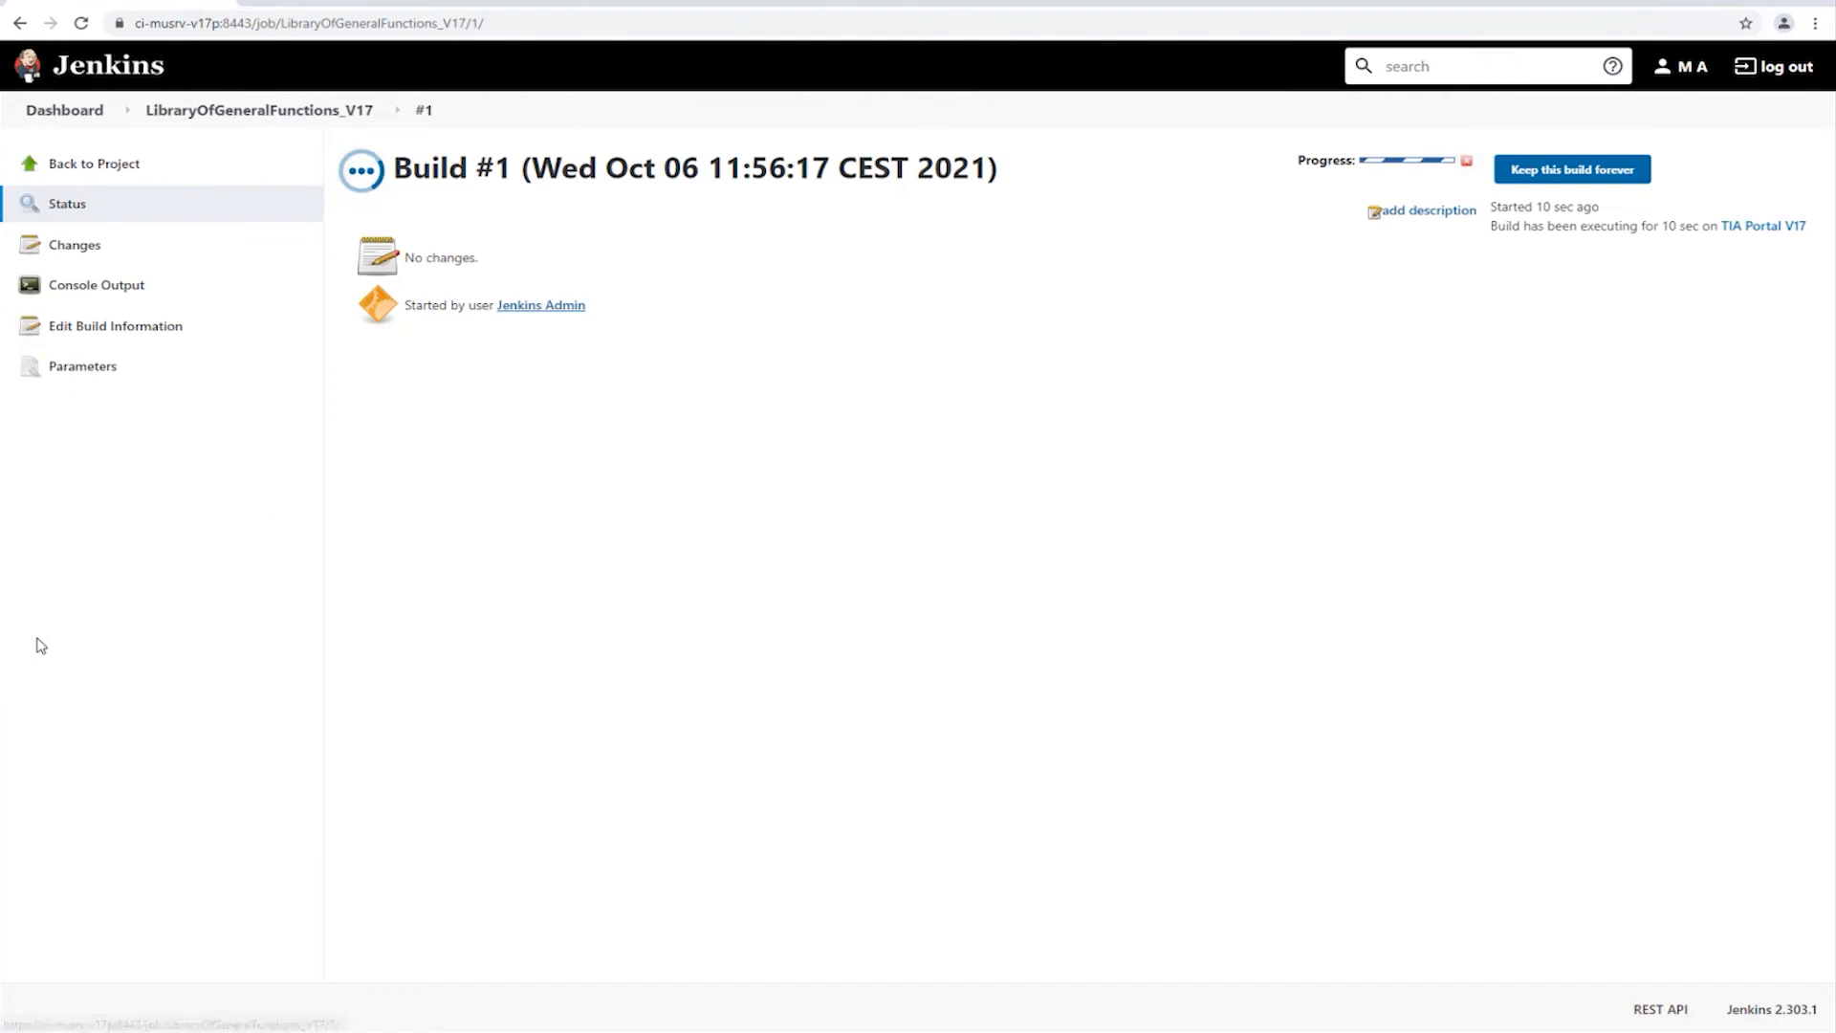
click(87, 285)
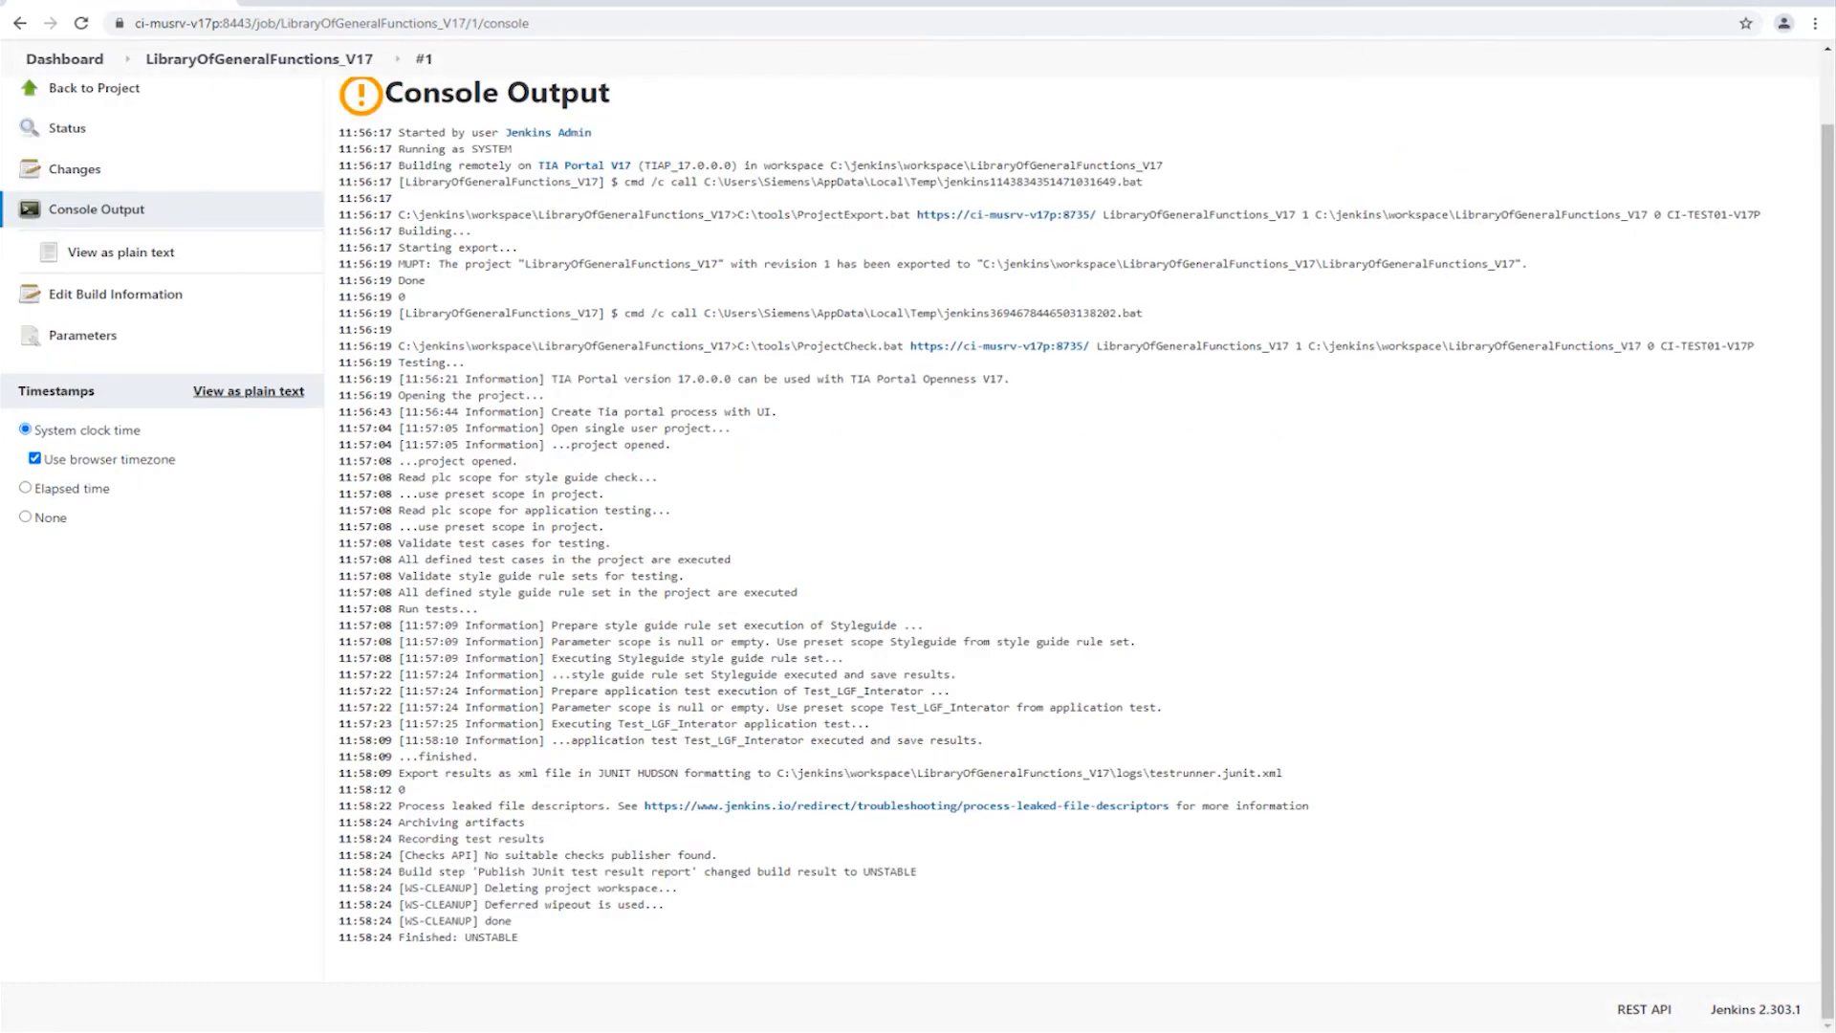
- Return to the LibraryOfGeneralFunctions_V17 job page and examine its test result trend and latest test result
click(214, 61)
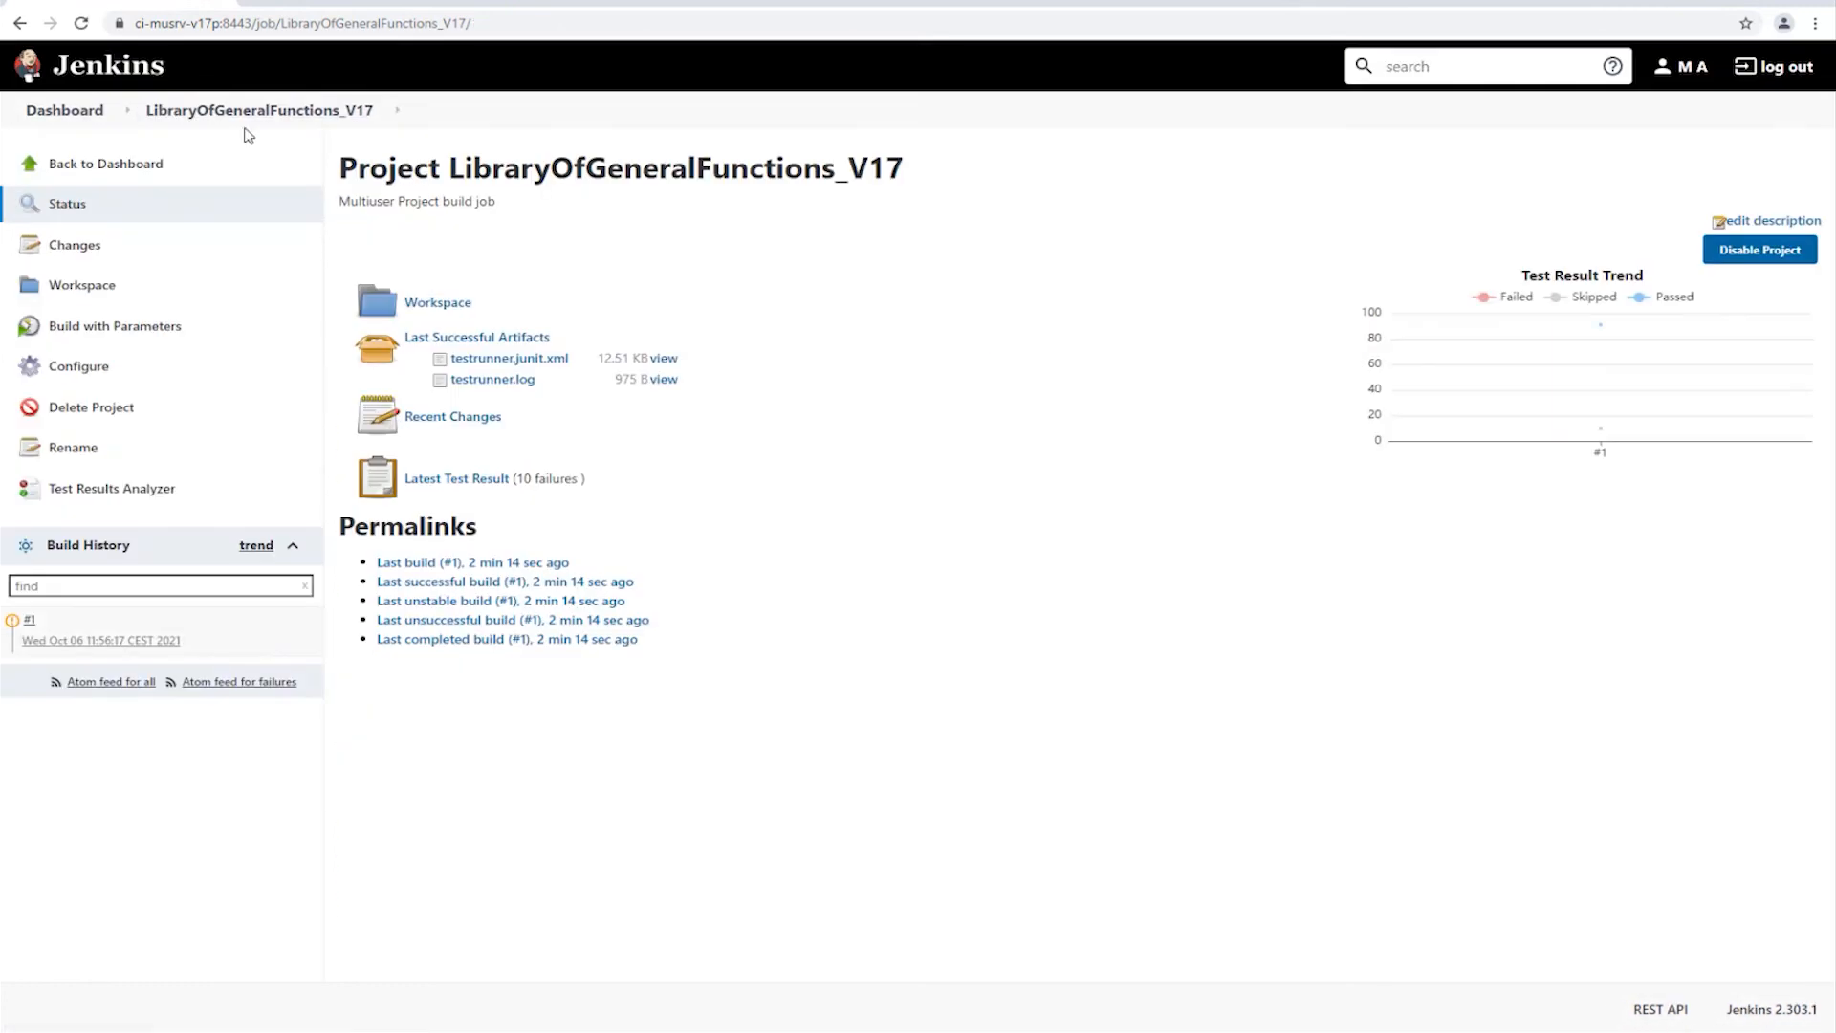
mouse_move(1582, 427)
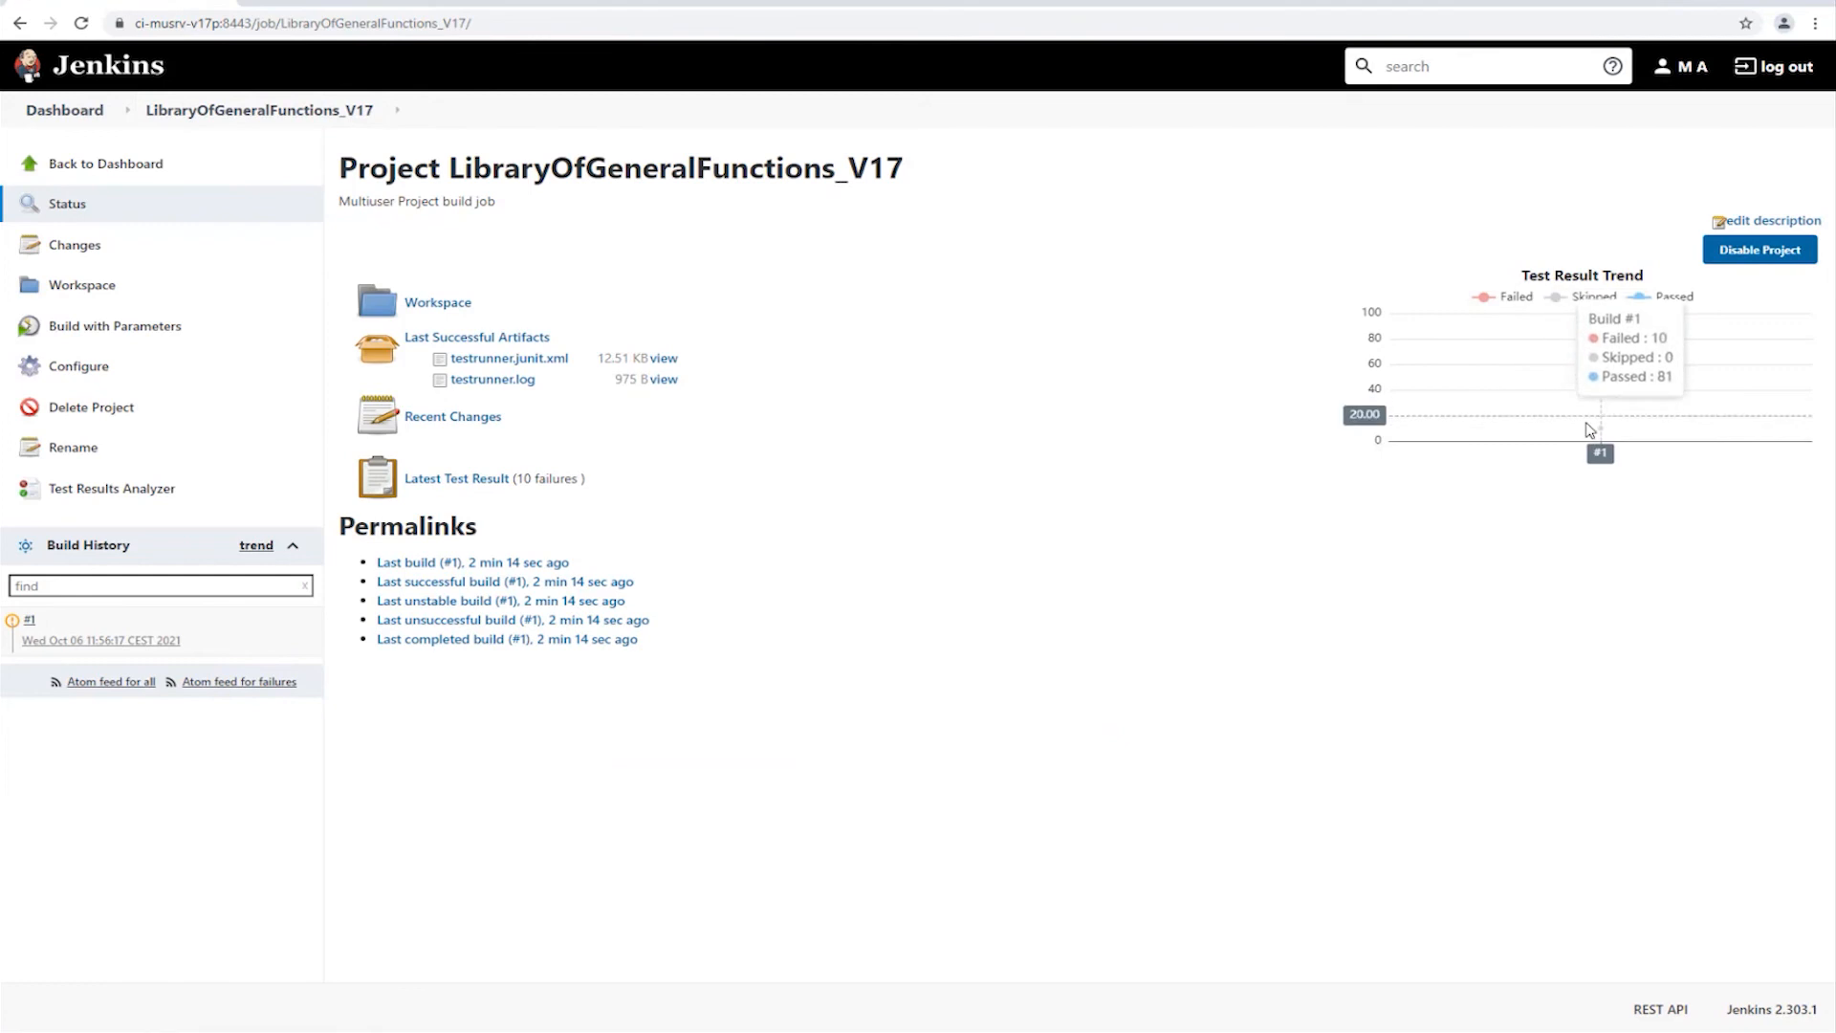
click(468, 481)
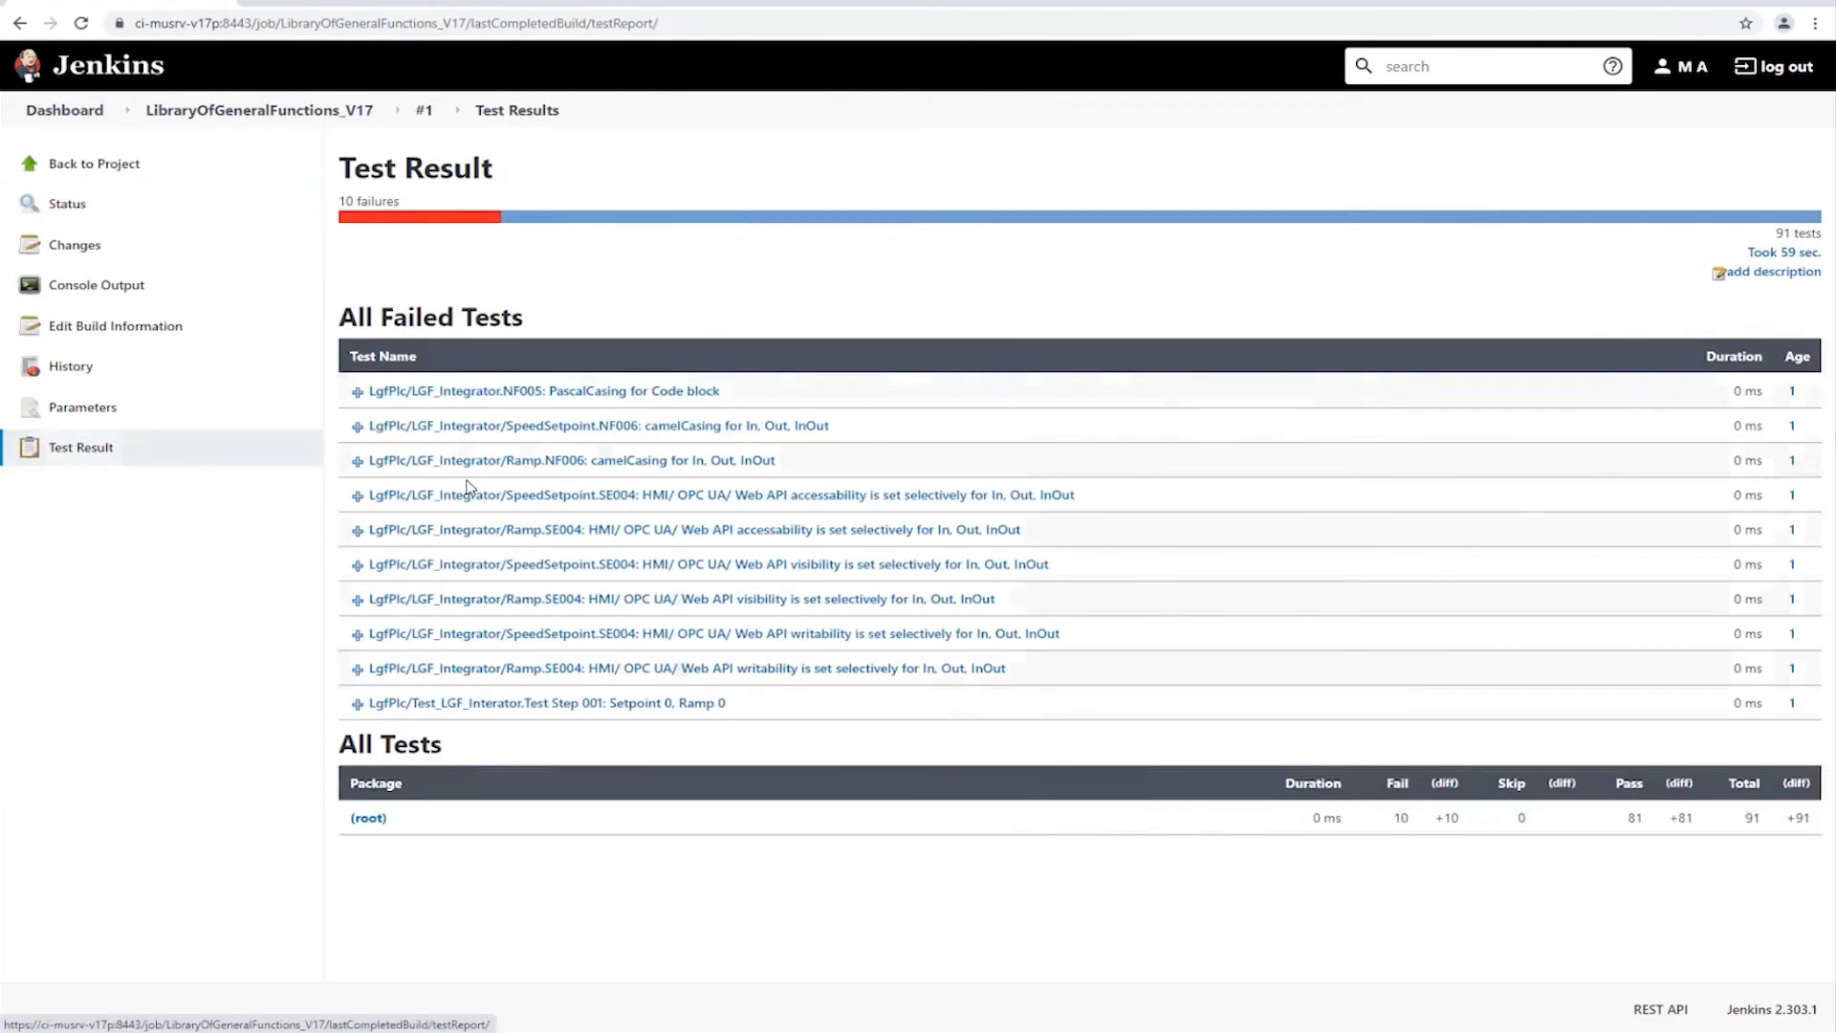
- Read the error messages of the failed SpeedSetpoint NF006 and SE004 checks and of test step 001, and return to the job page
click(505, 427)
drag(345, 352, 783, 358)
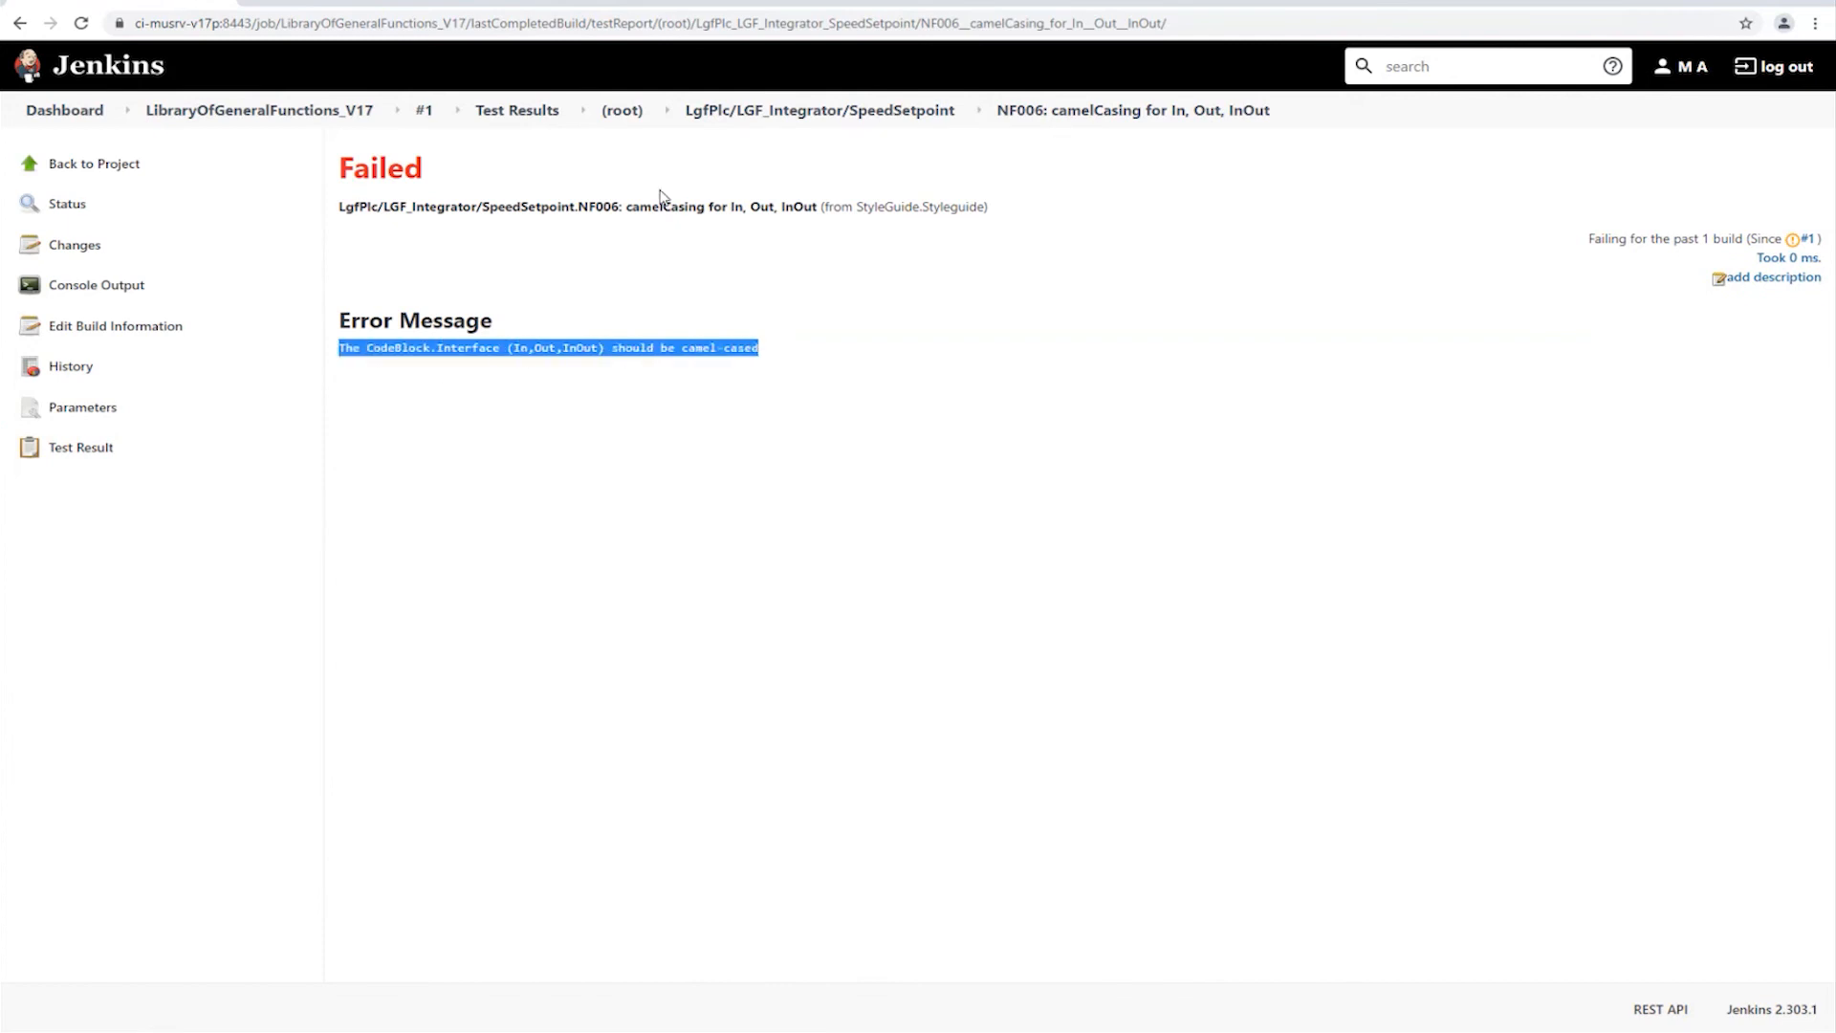
click(546, 122)
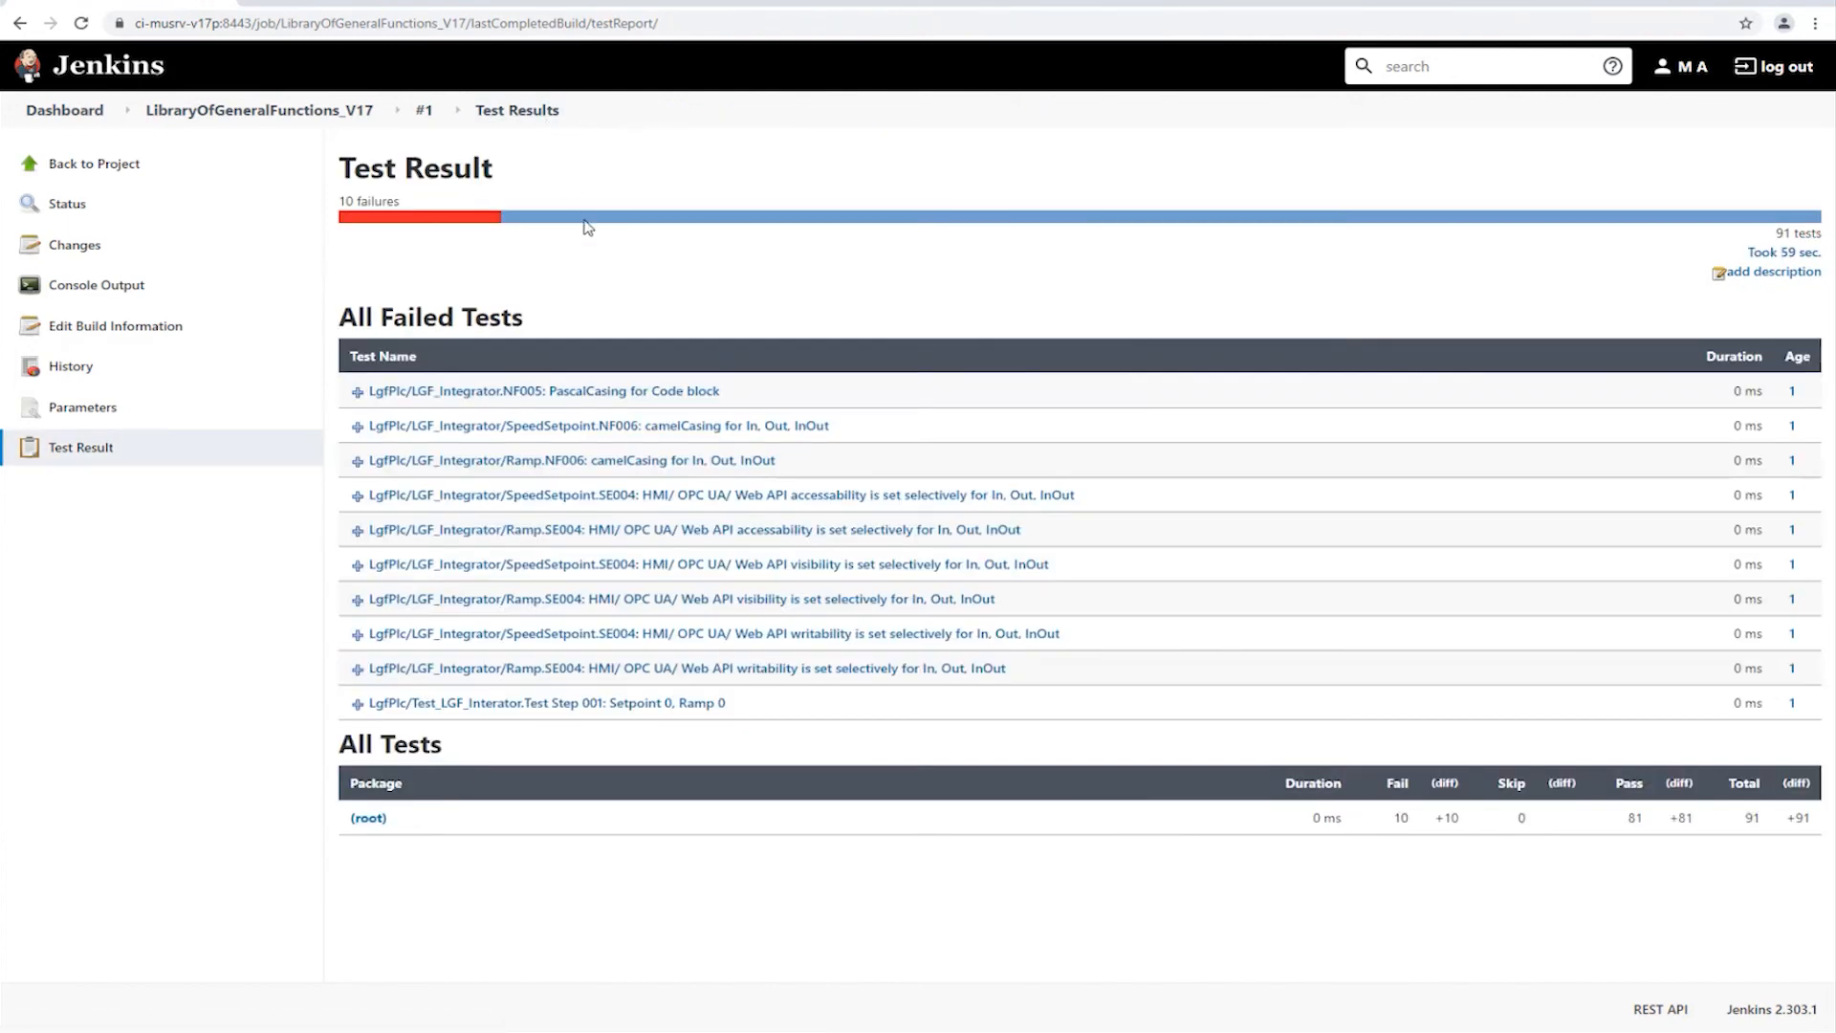
click(666, 495)
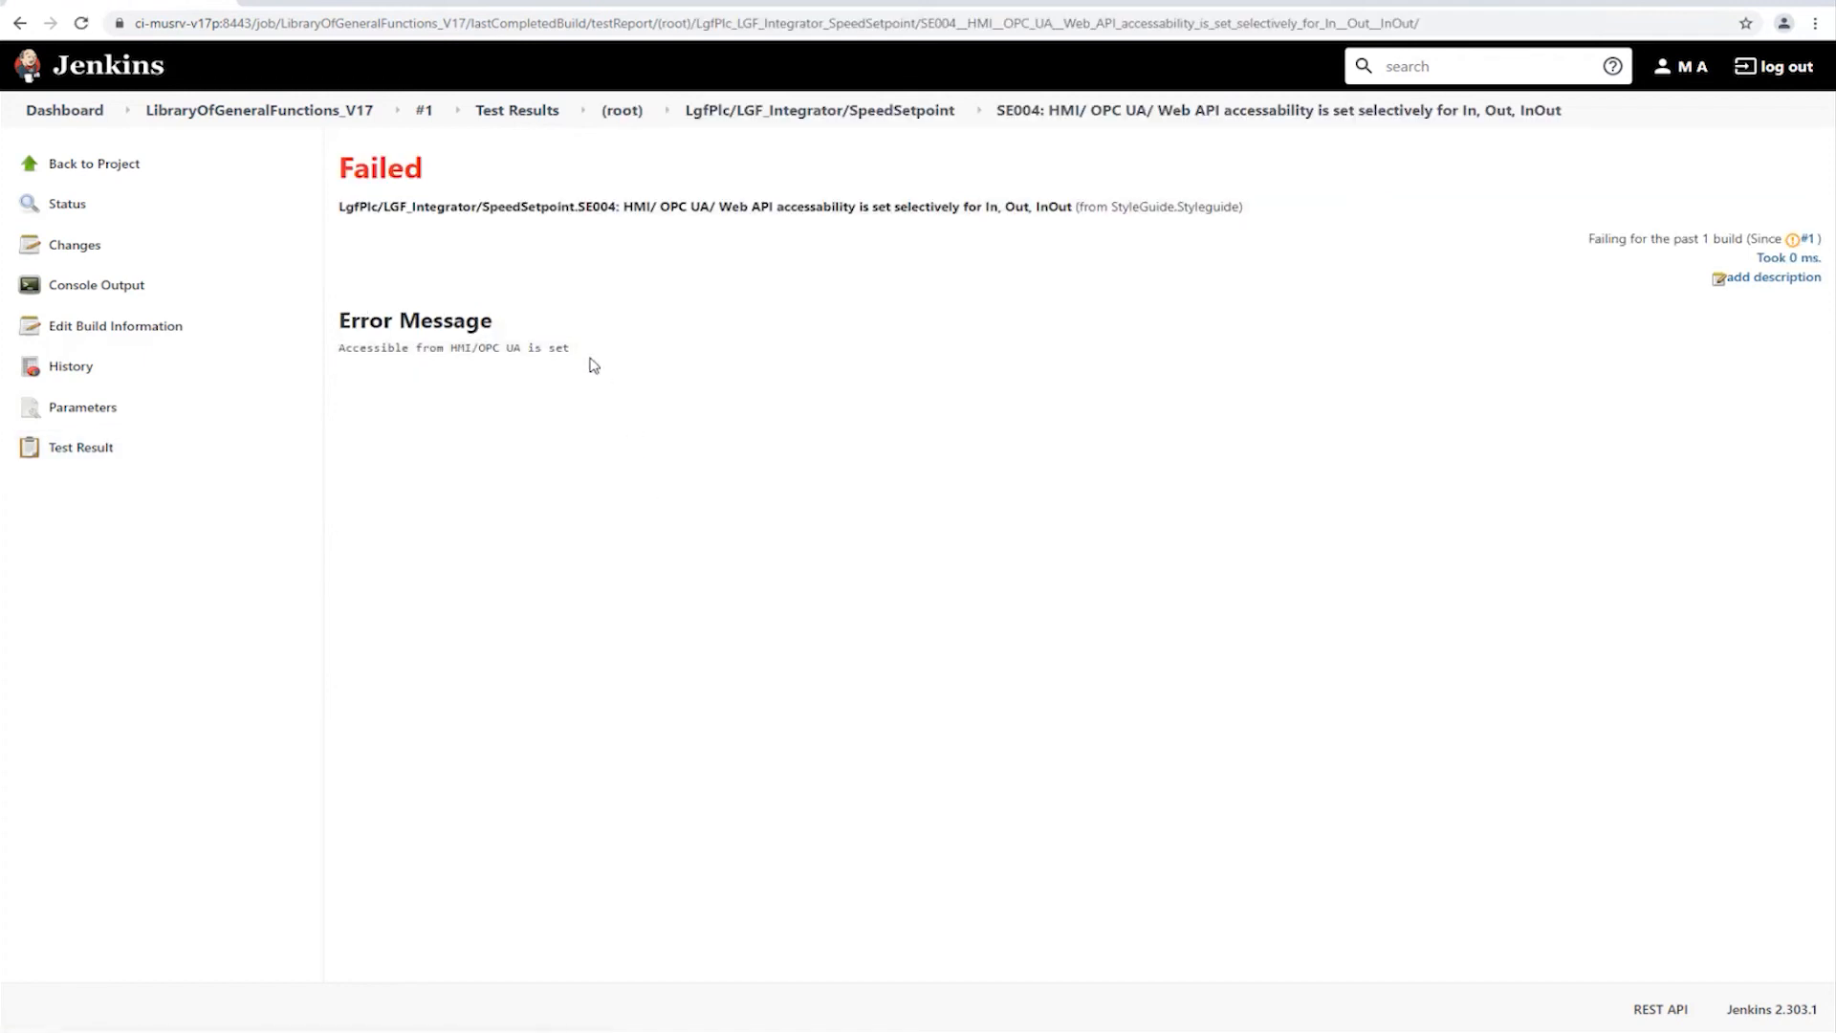
drag(593, 360, 347, 356)
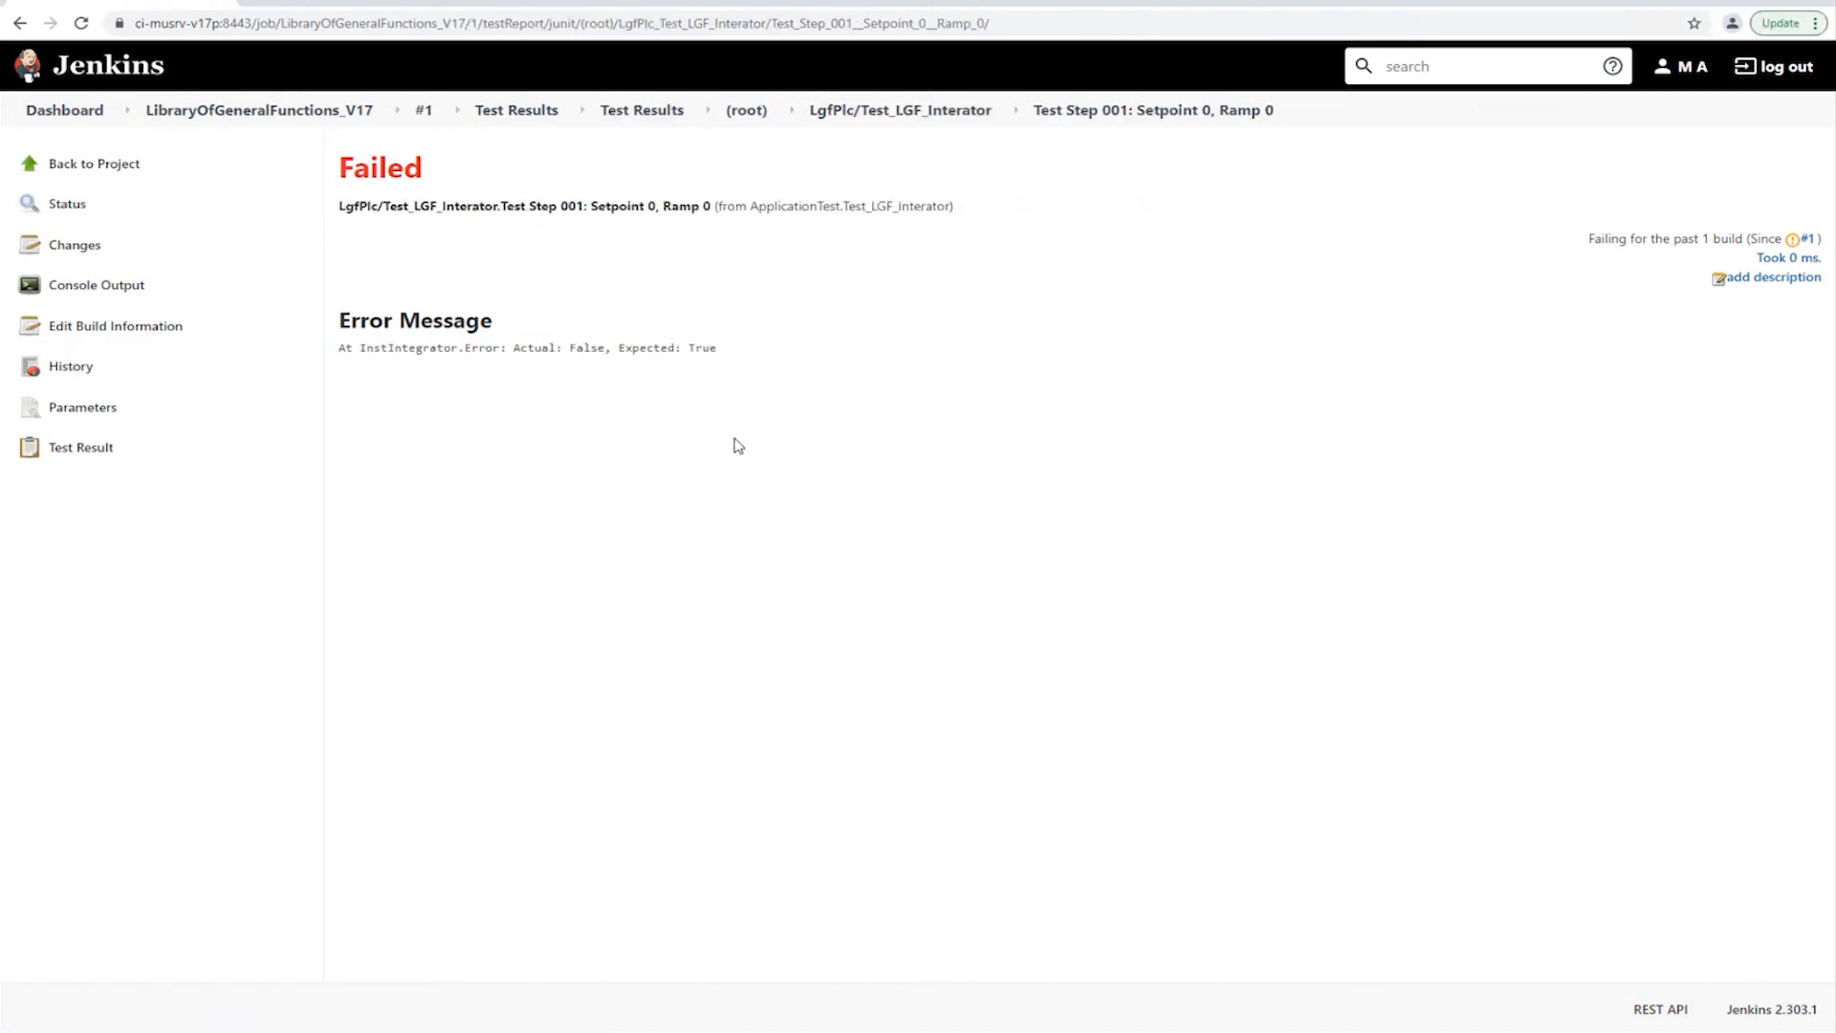
drag(744, 361, 346, 350)
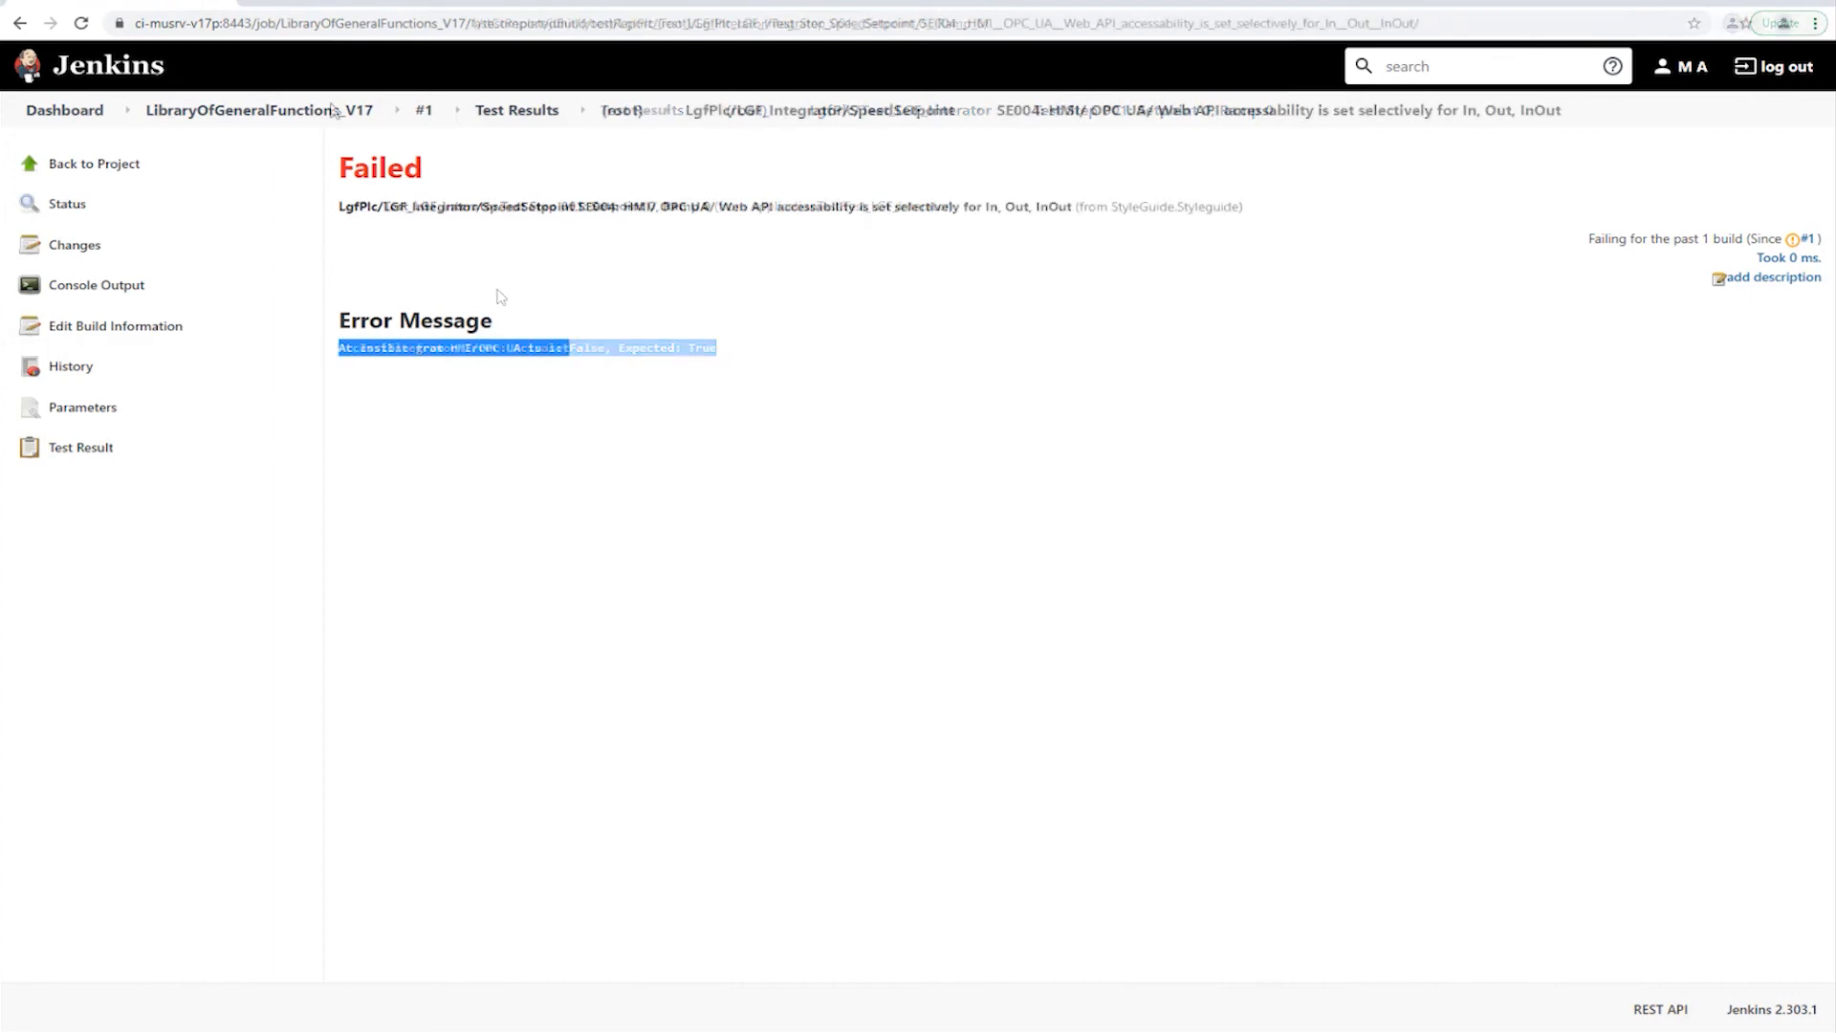
click(332, 109)
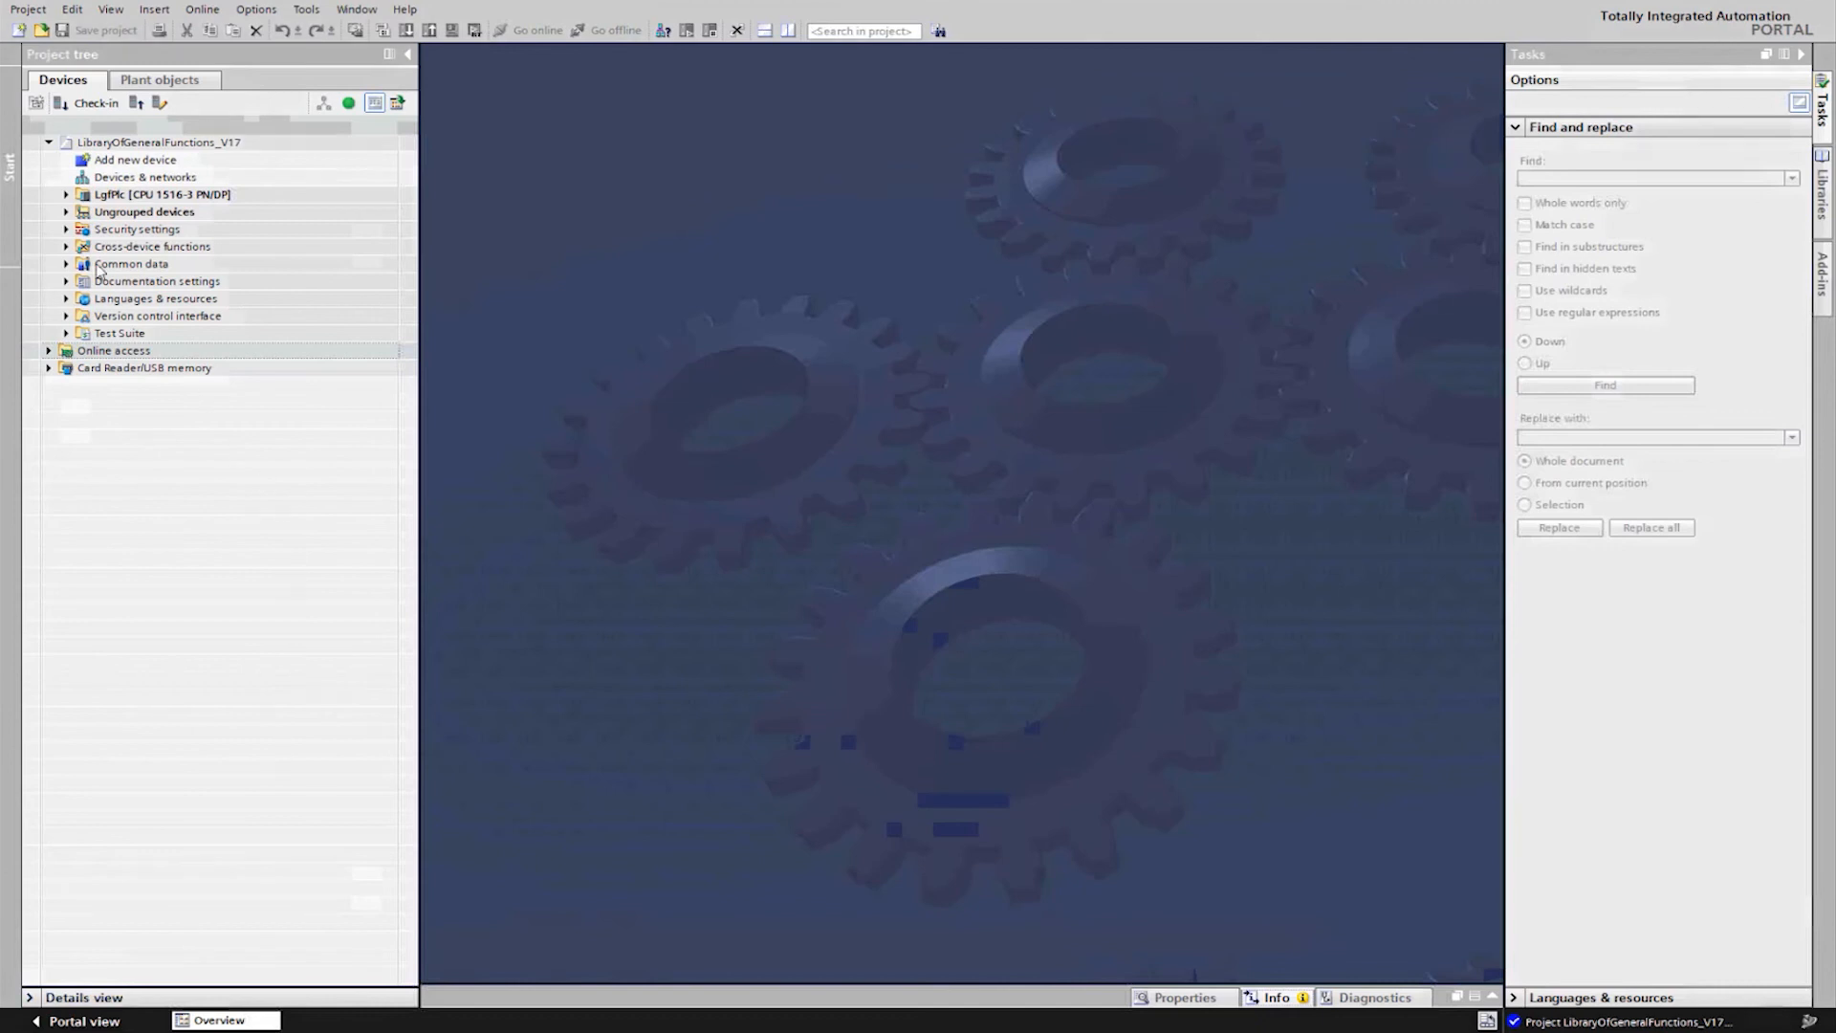
- In TIA Portal, open LGF_Integrator [FB19] from the LgfPlc program blocks and put its library type into edit mode
click(66, 195)
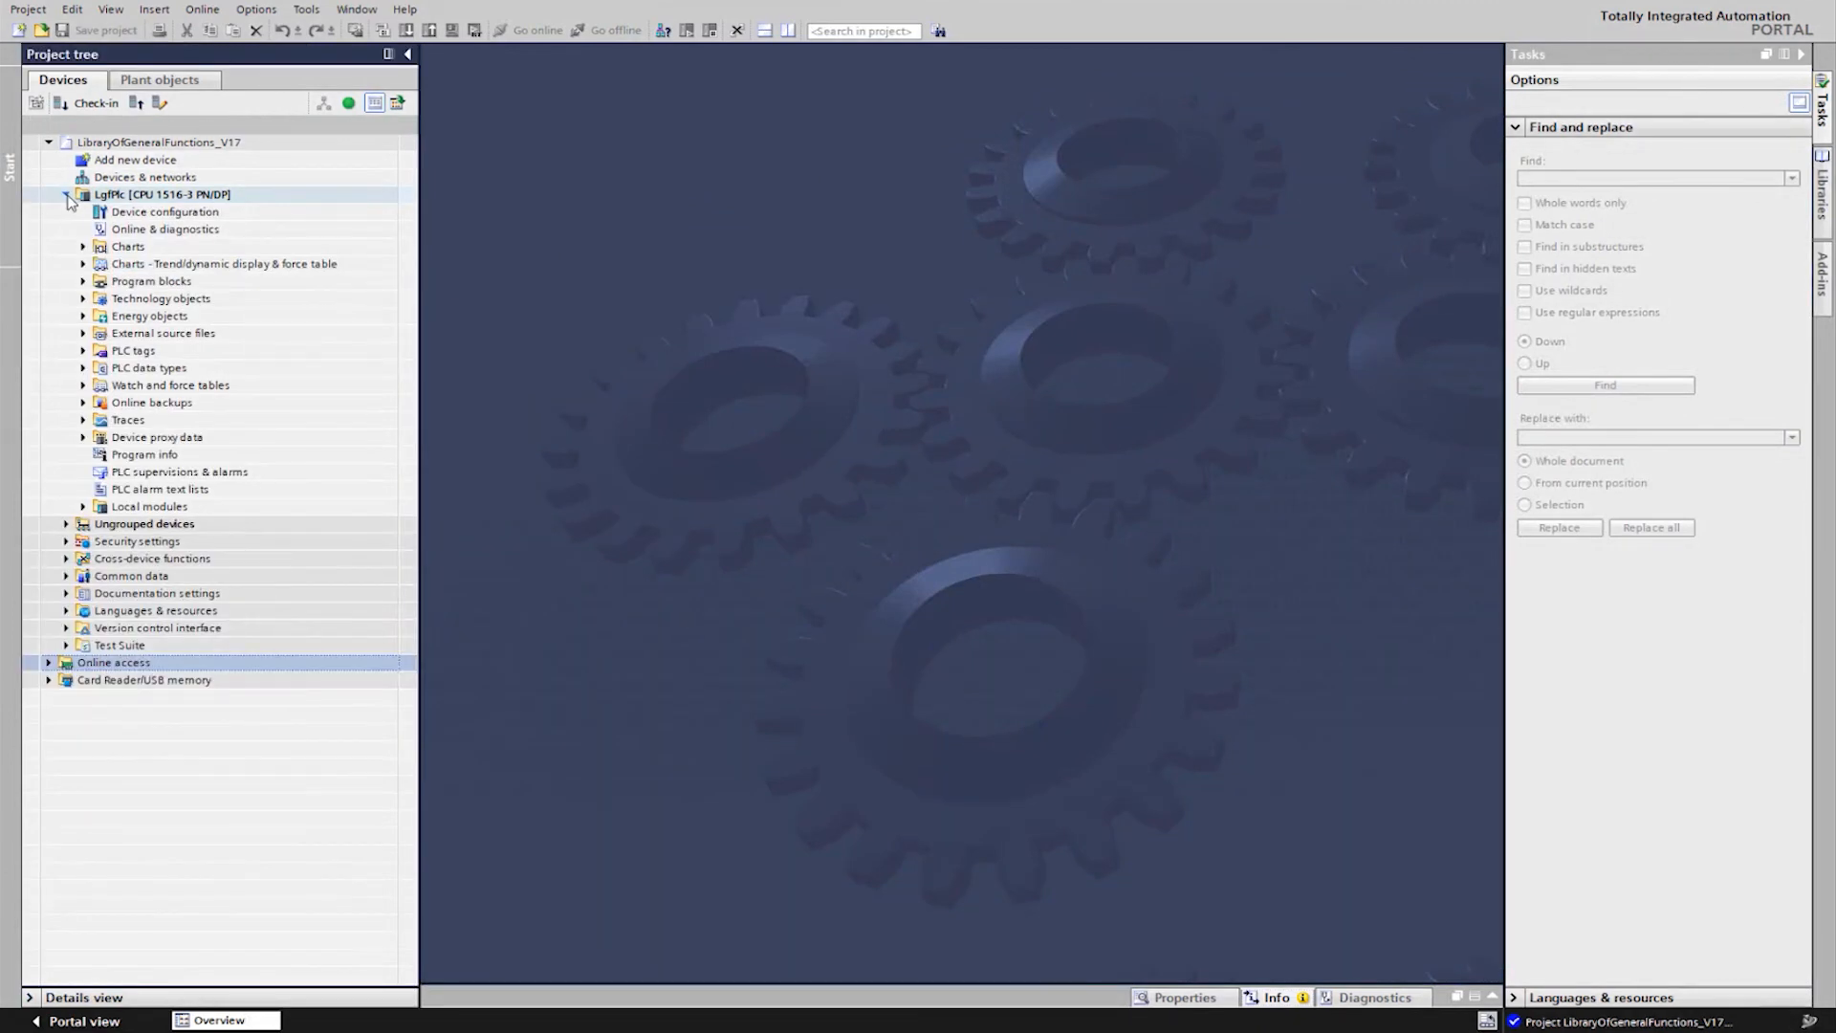
click(81, 286)
click(82, 282)
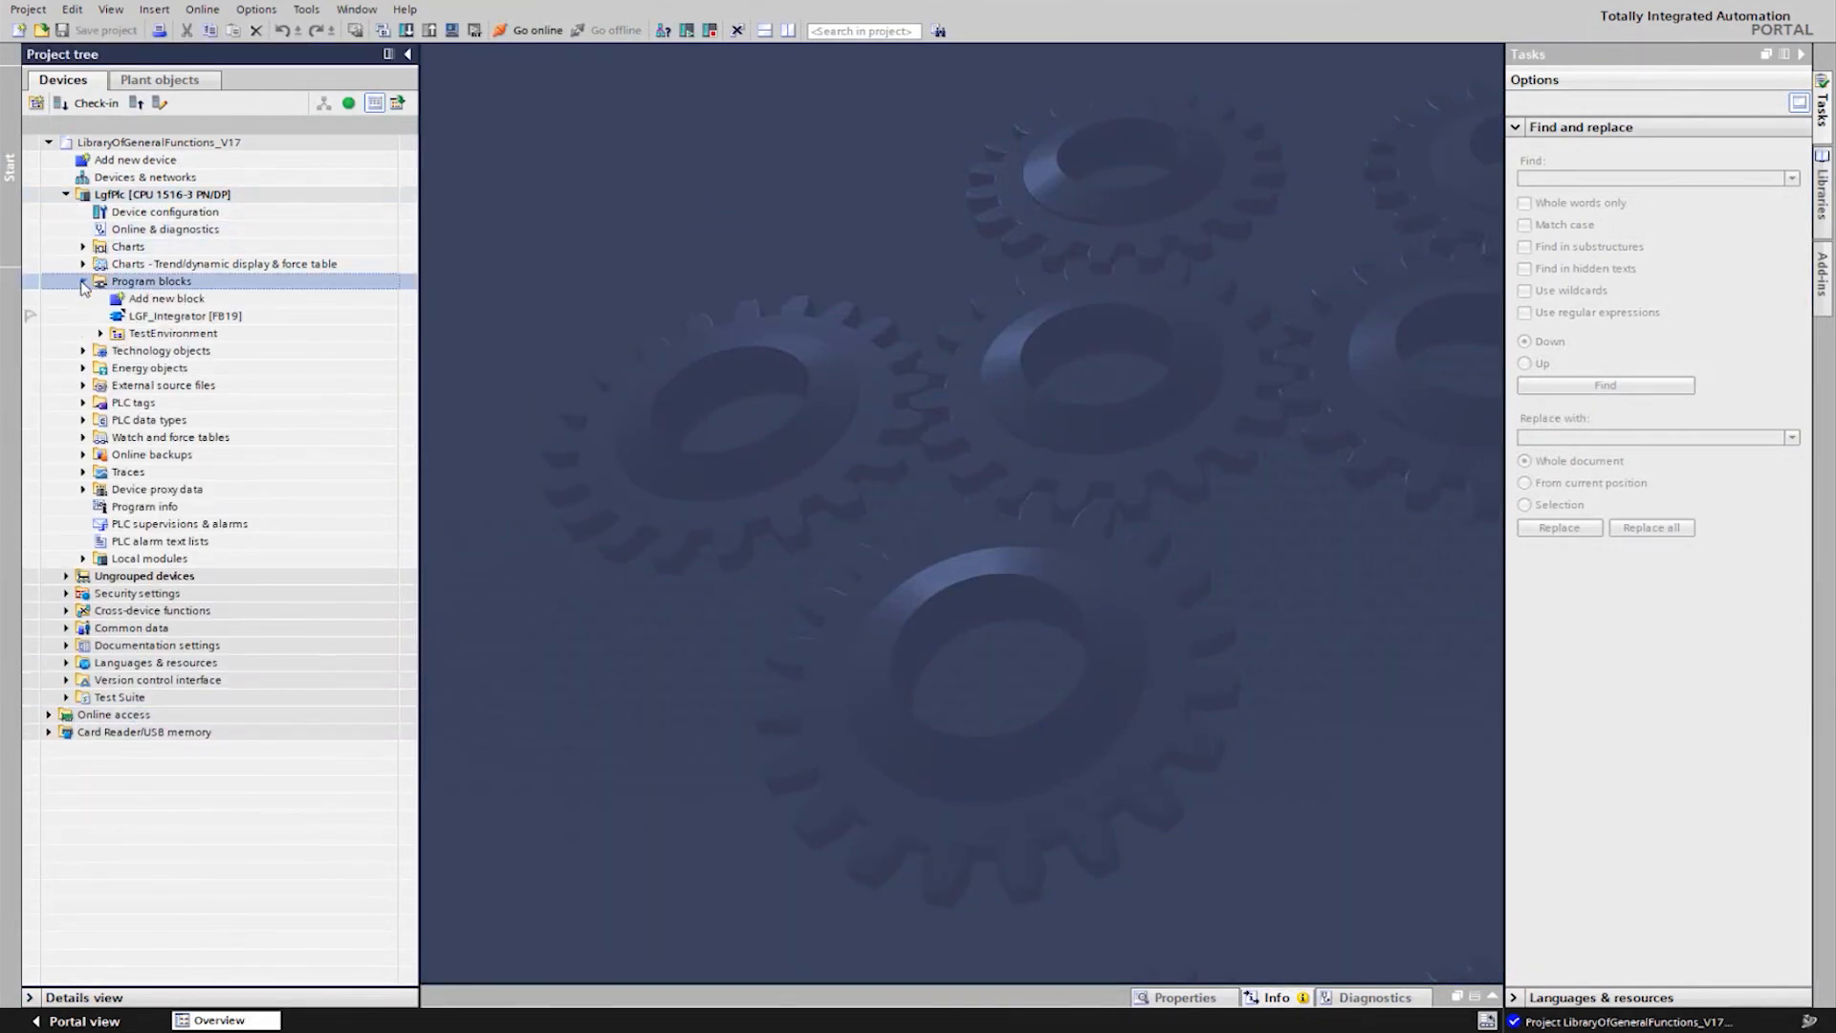
click(136, 319)
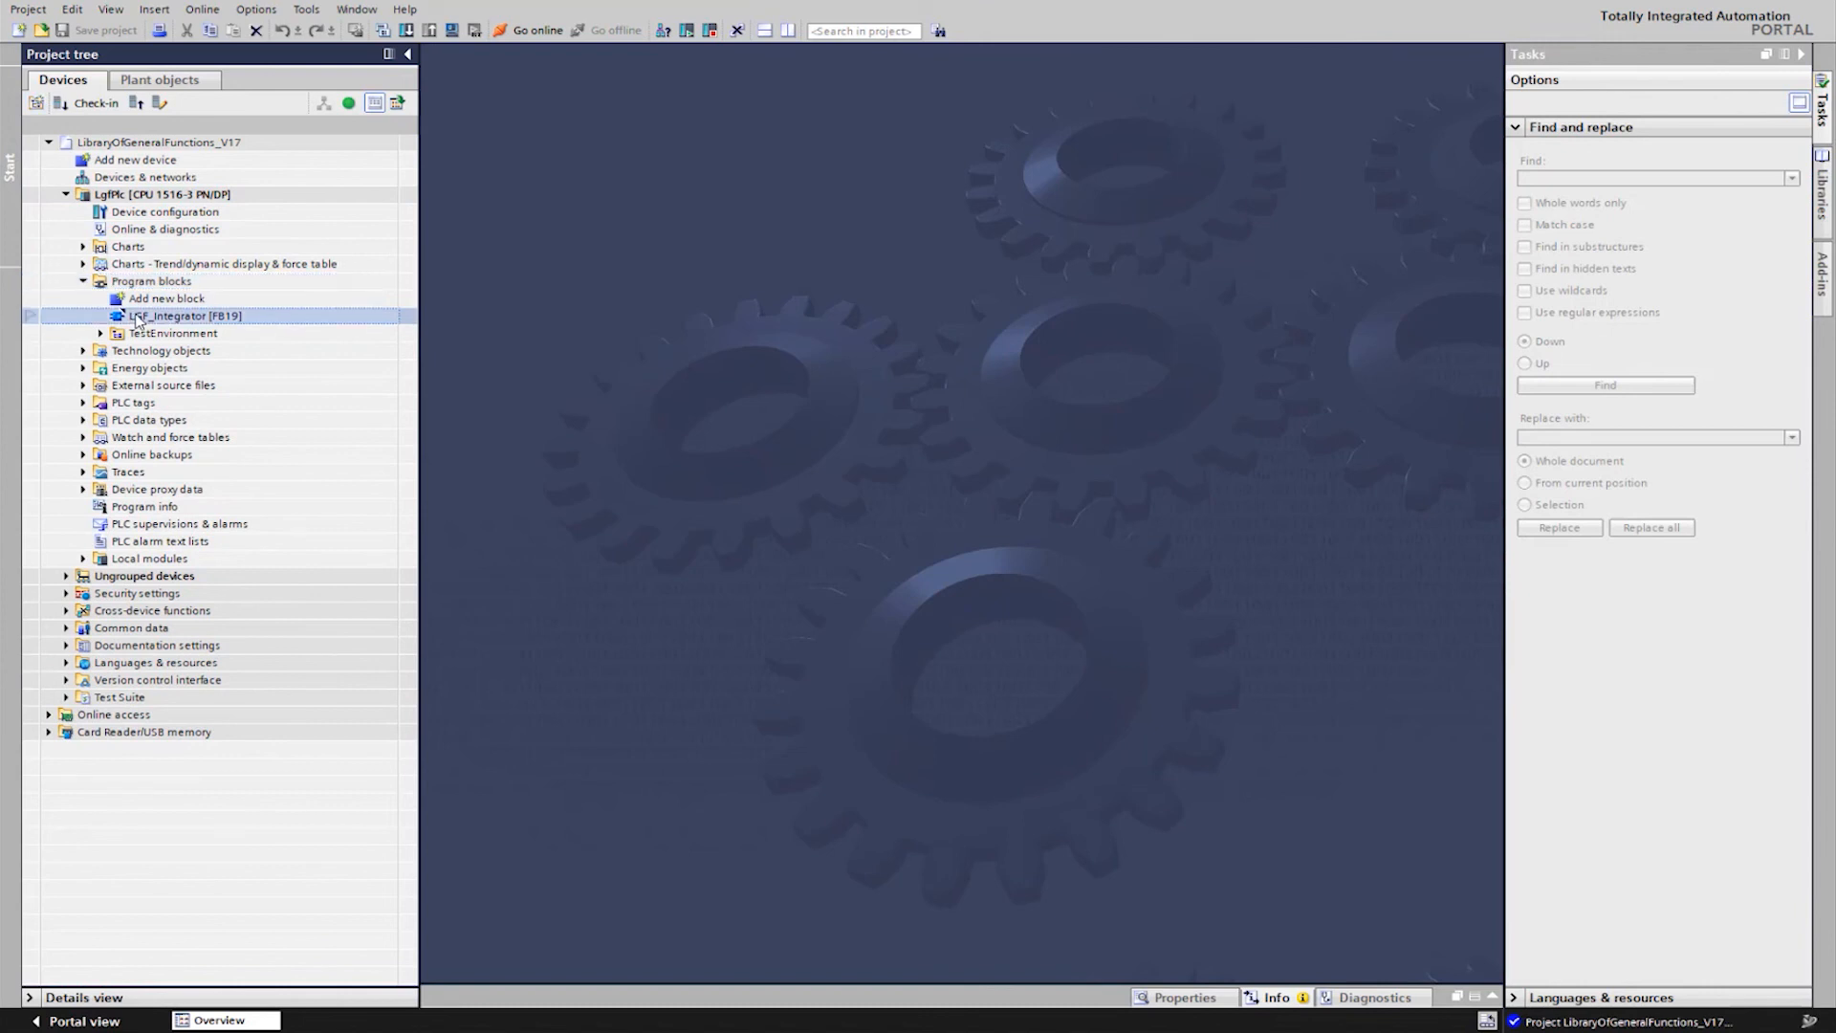
double_click(137, 319)
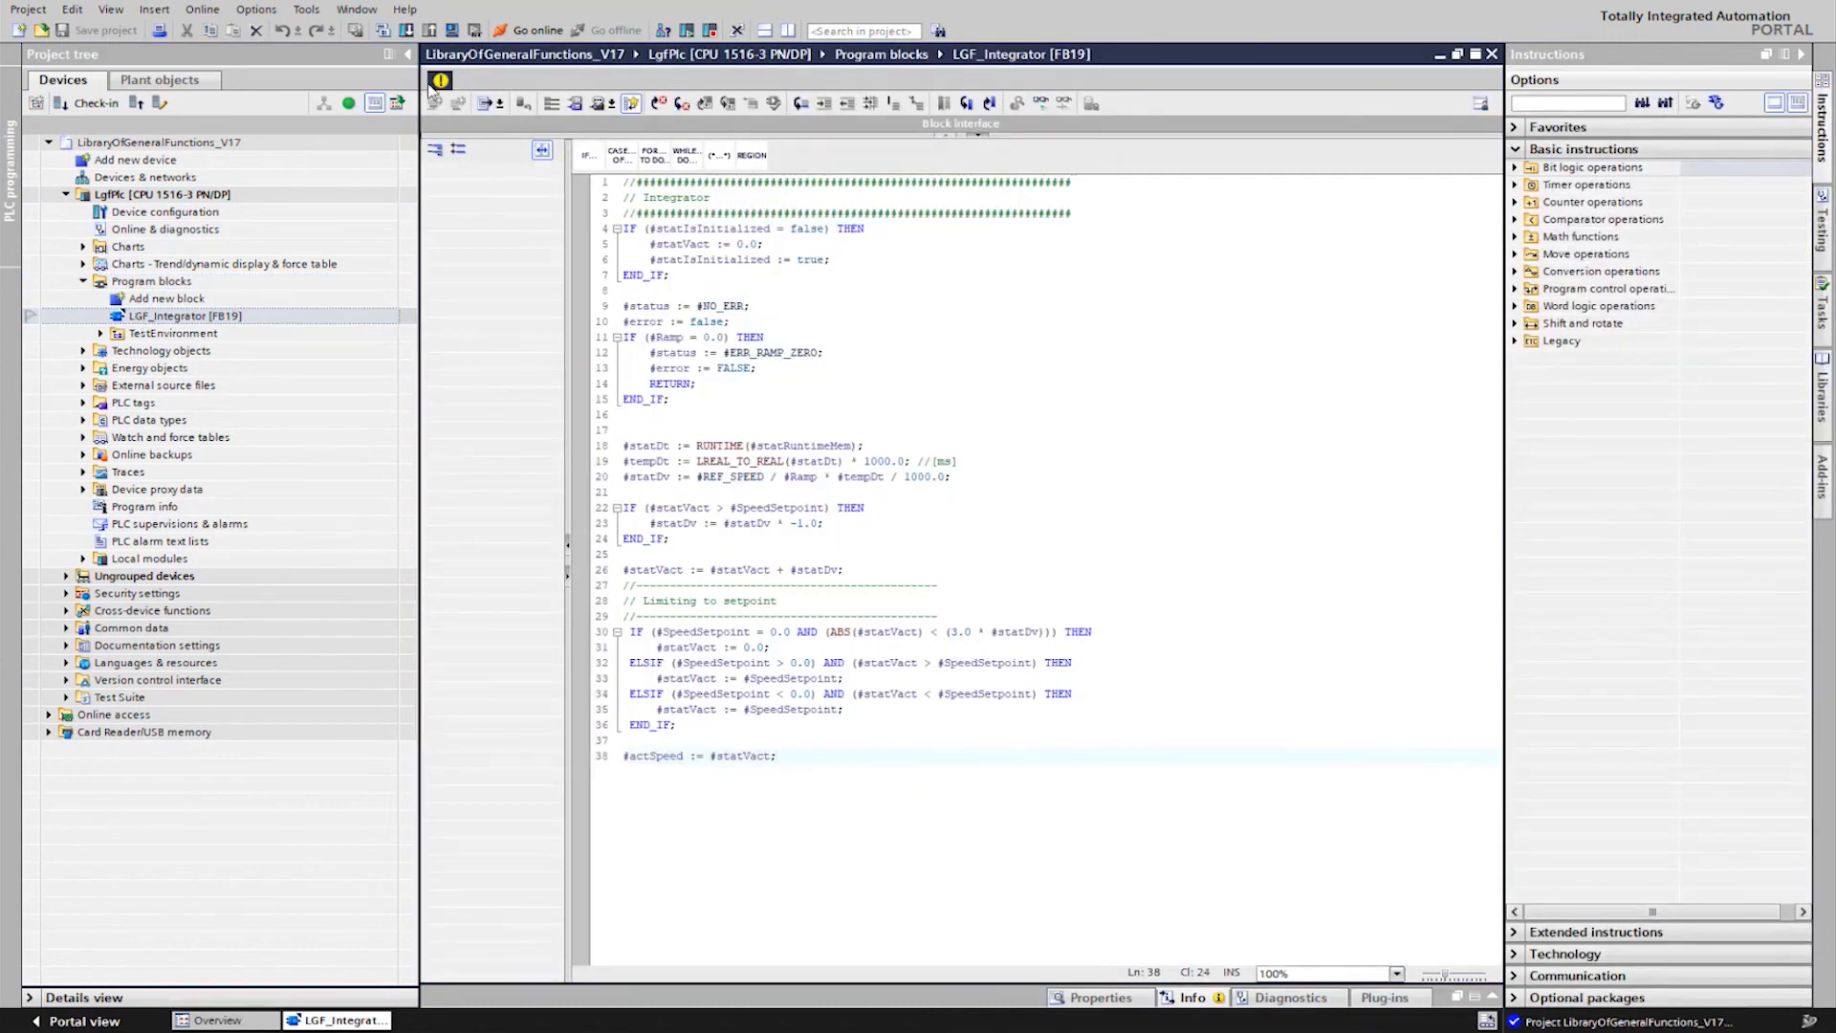
click(1494, 108)
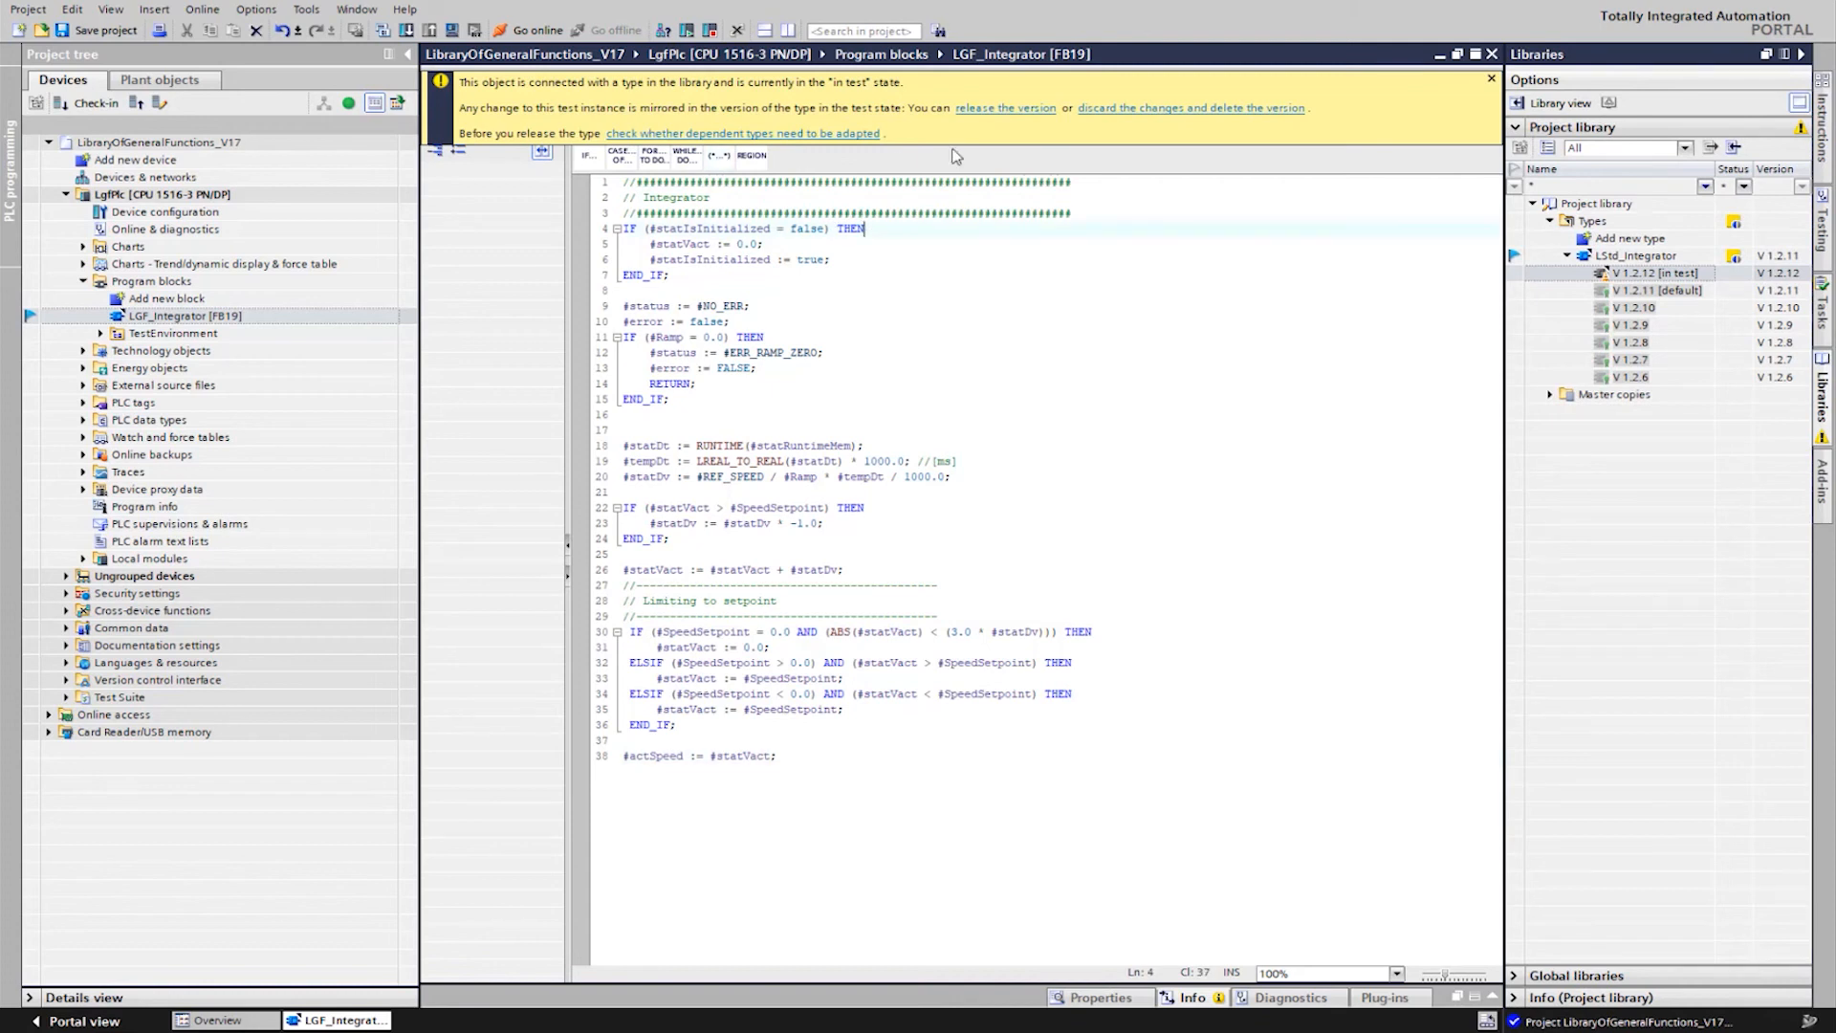
- Show the LGF_Integrator block interface and rename its two inputs in camelCase as speedSetpoint and ramp
click(979, 137)
double_click(522, 183)
key(Home)
key(Delete)
text(s)
key(Return)
key(F2)
key(Home)
key(Return)
- Disable HMI/OPC UA/Web API access for speedSetpoint and ramp, and set #error to TRUE in the zero-ramp branch of the code
click(950, 178)
click(949, 195)
double_click(733, 547)
text(TRUE)
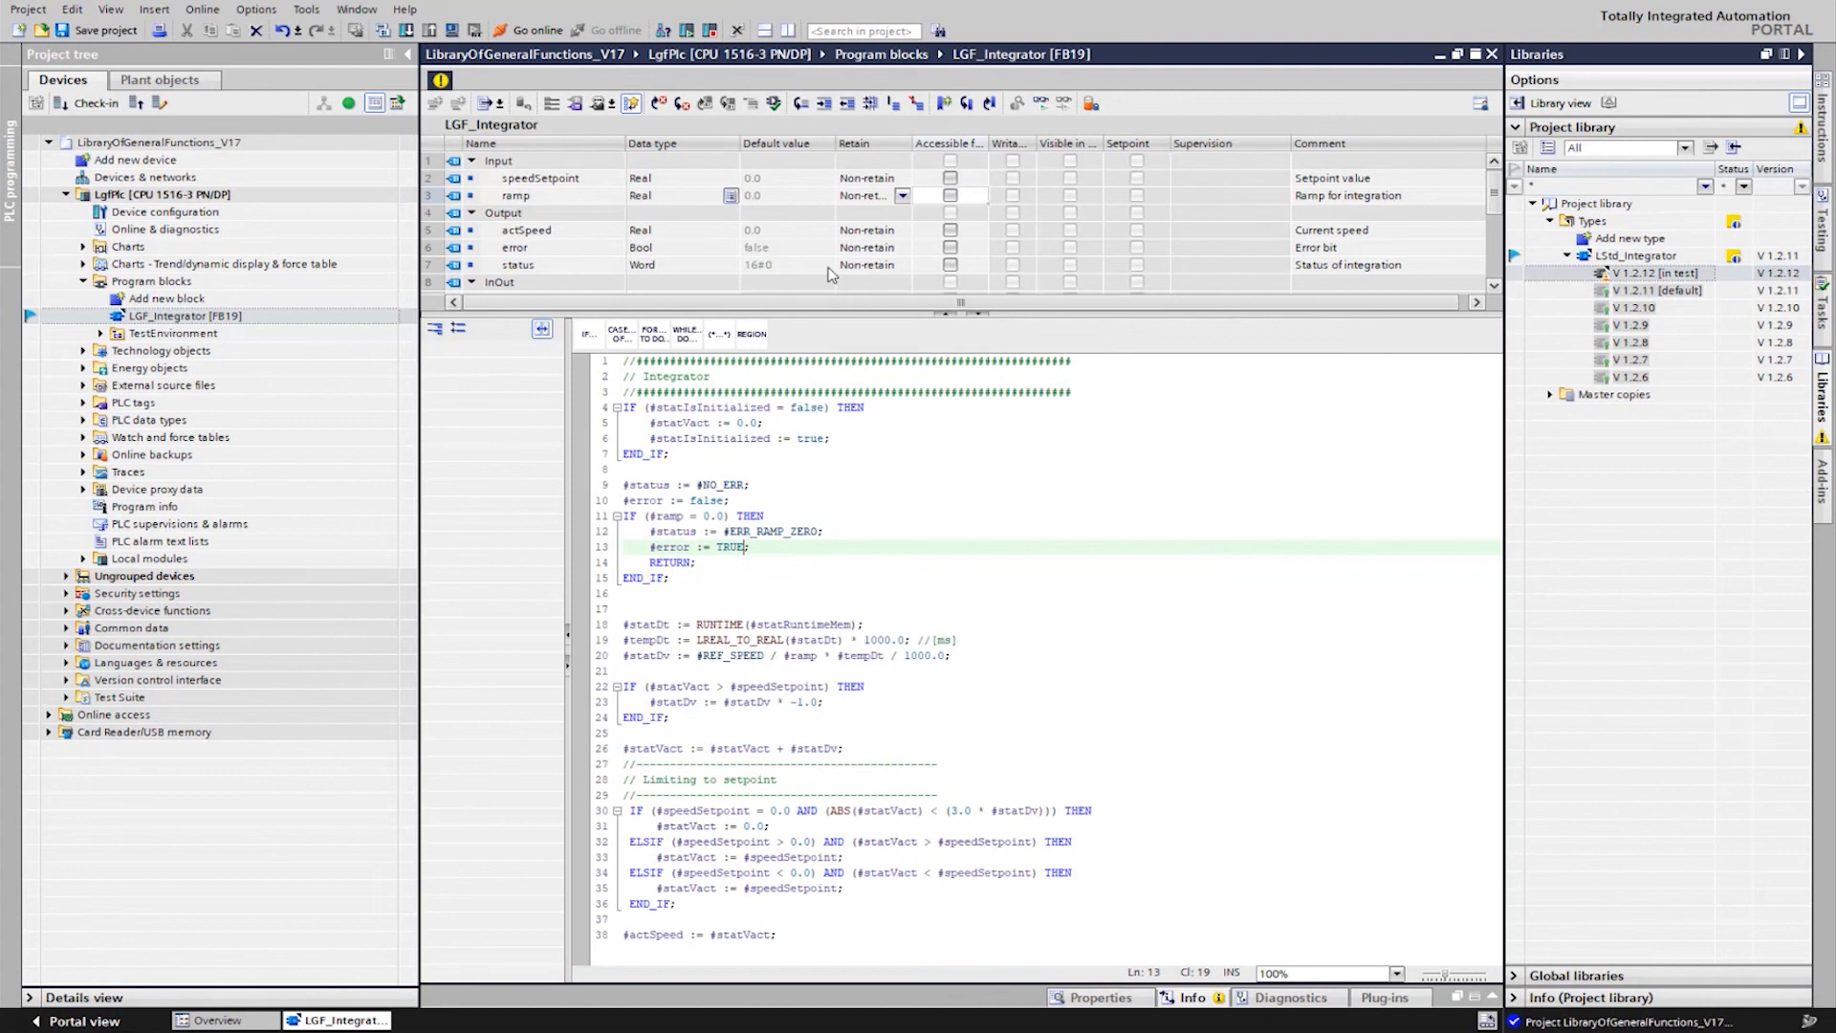
- Release the LStd_Integrator type version 1.2.12 with the comment "Adapted interface and corrected error value"
click(443, 84)
click(985, 108)
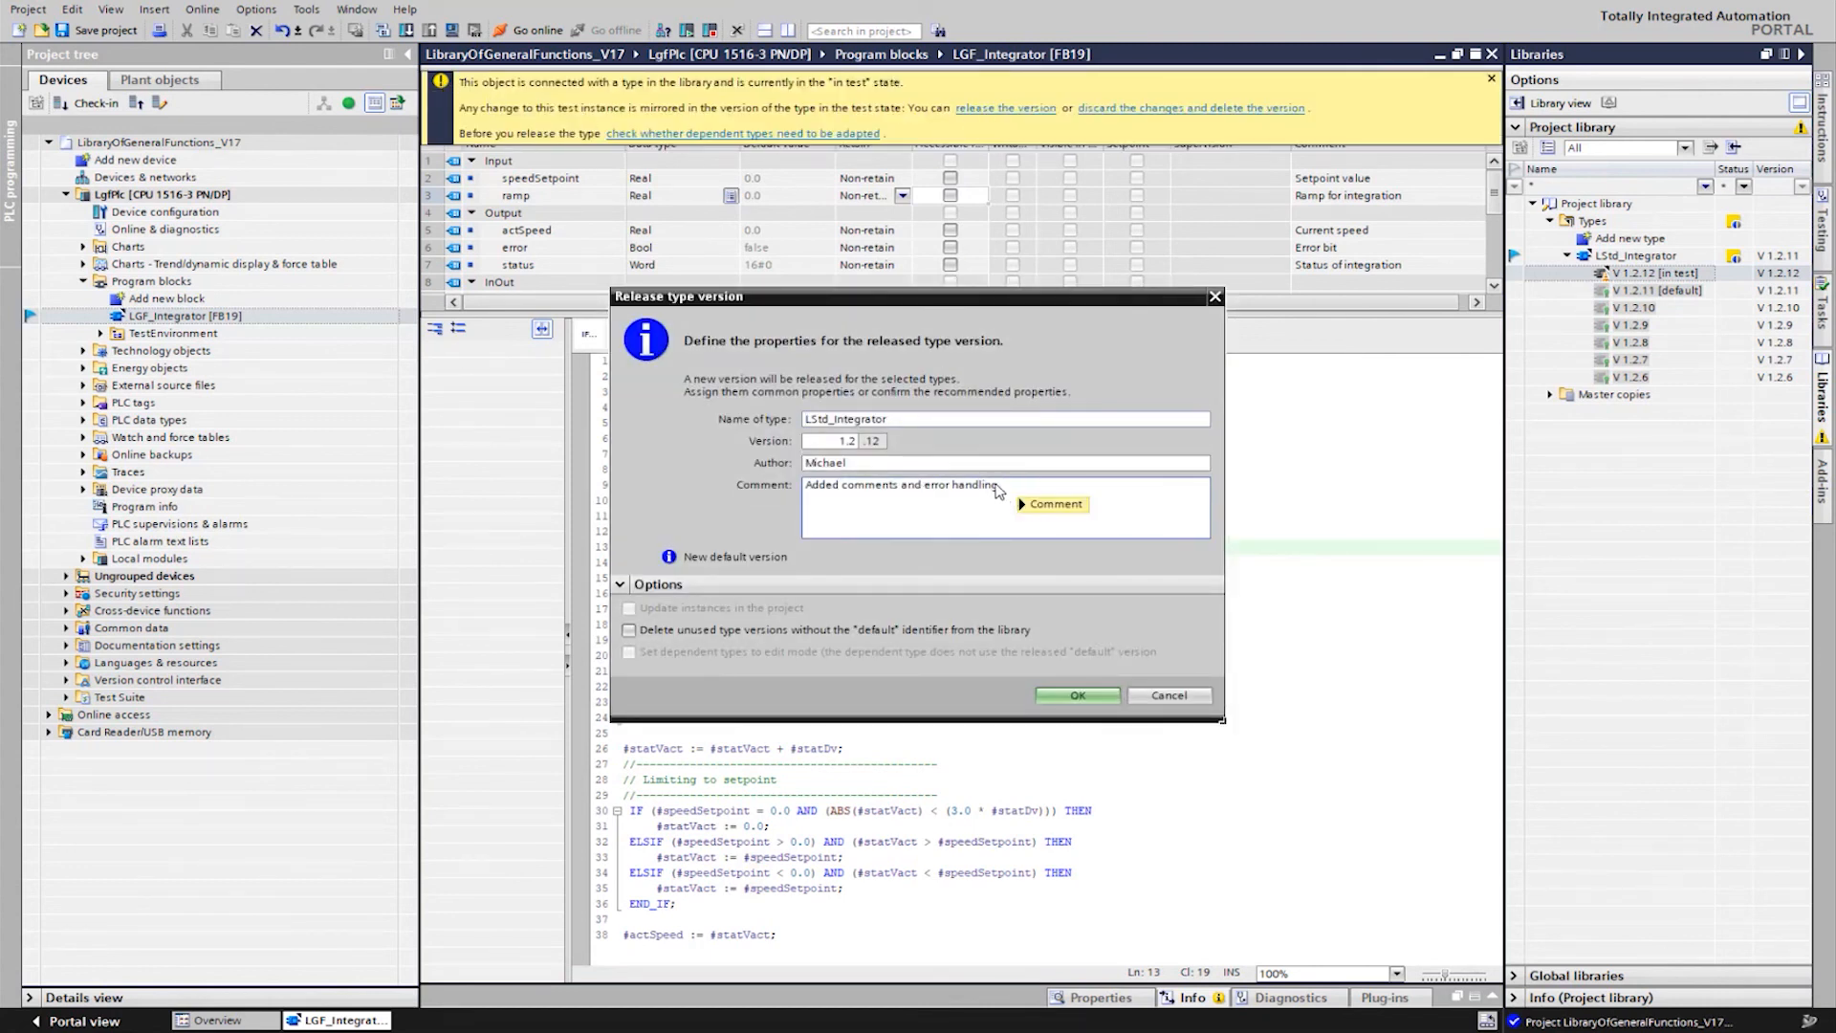
triple_click(875, 488)
text(Adapted)
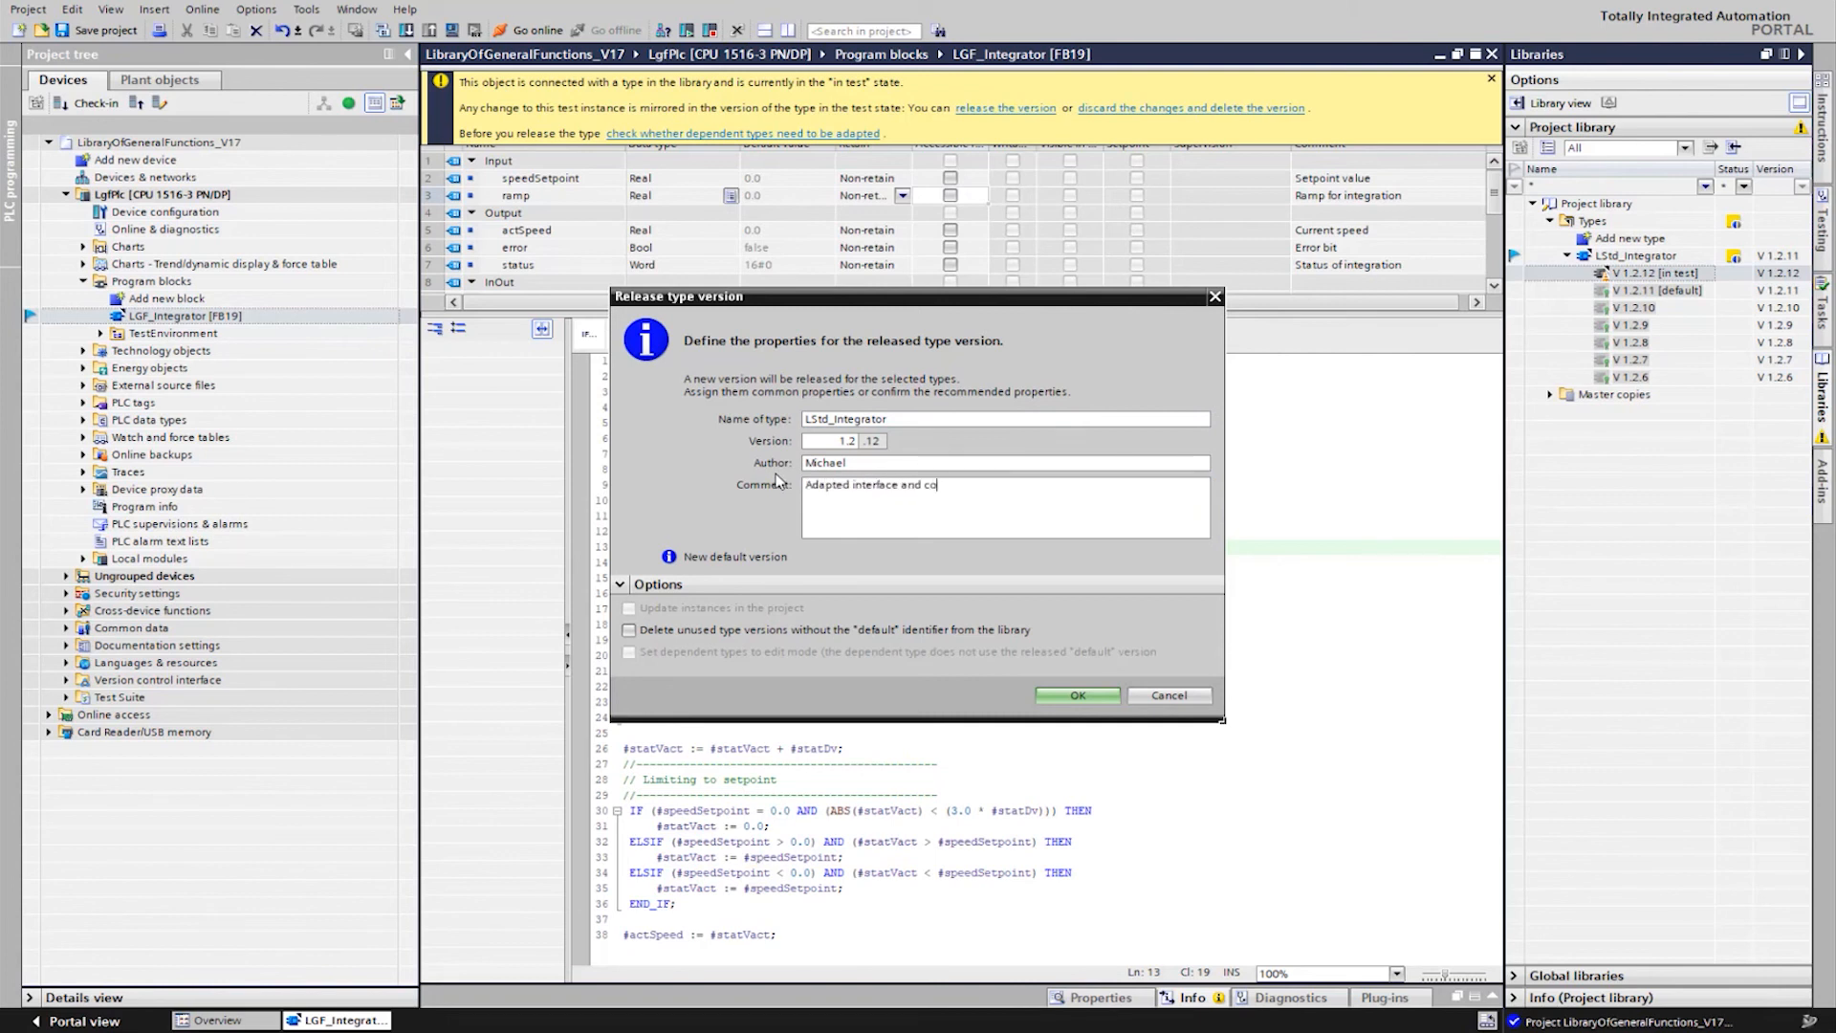
text(interface and corrected error value)
click(1073, 697)
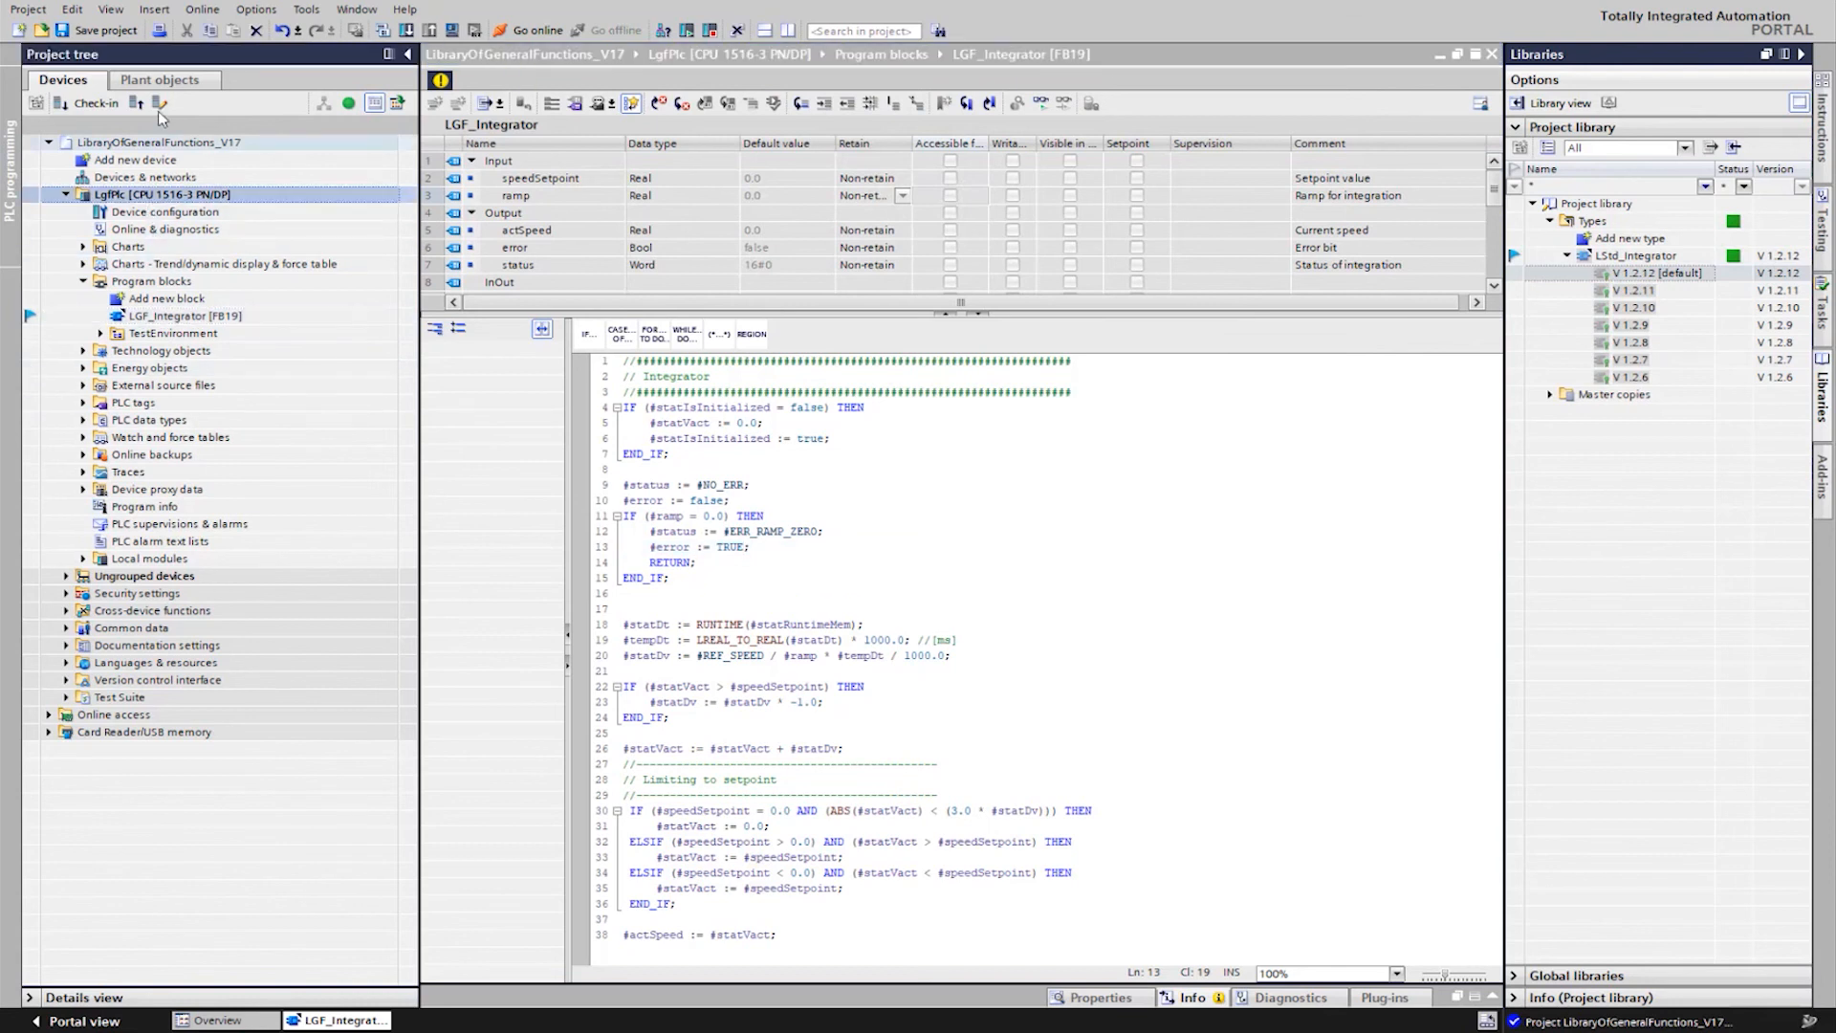
- Check in the project changes with the comment "Corrected interface and error value"
click(102, 107)
click(469, 178)
text(cted interface and error value)
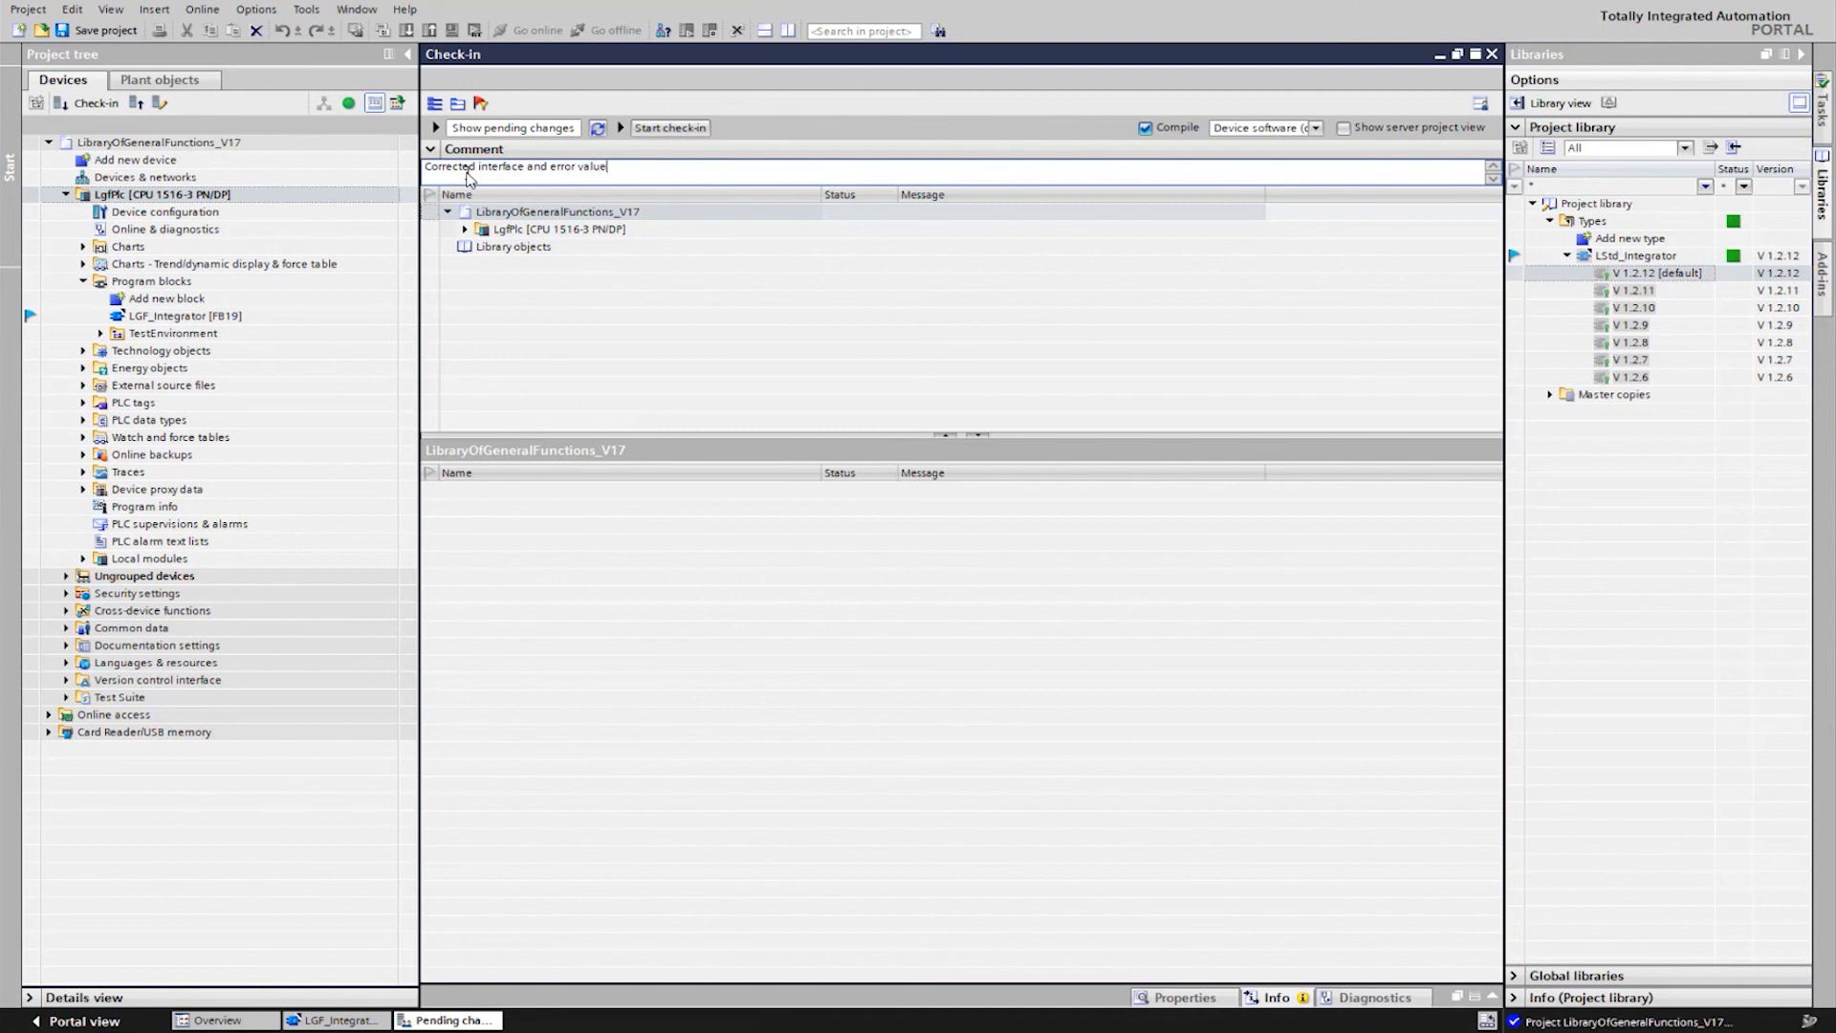
click(669, 127)
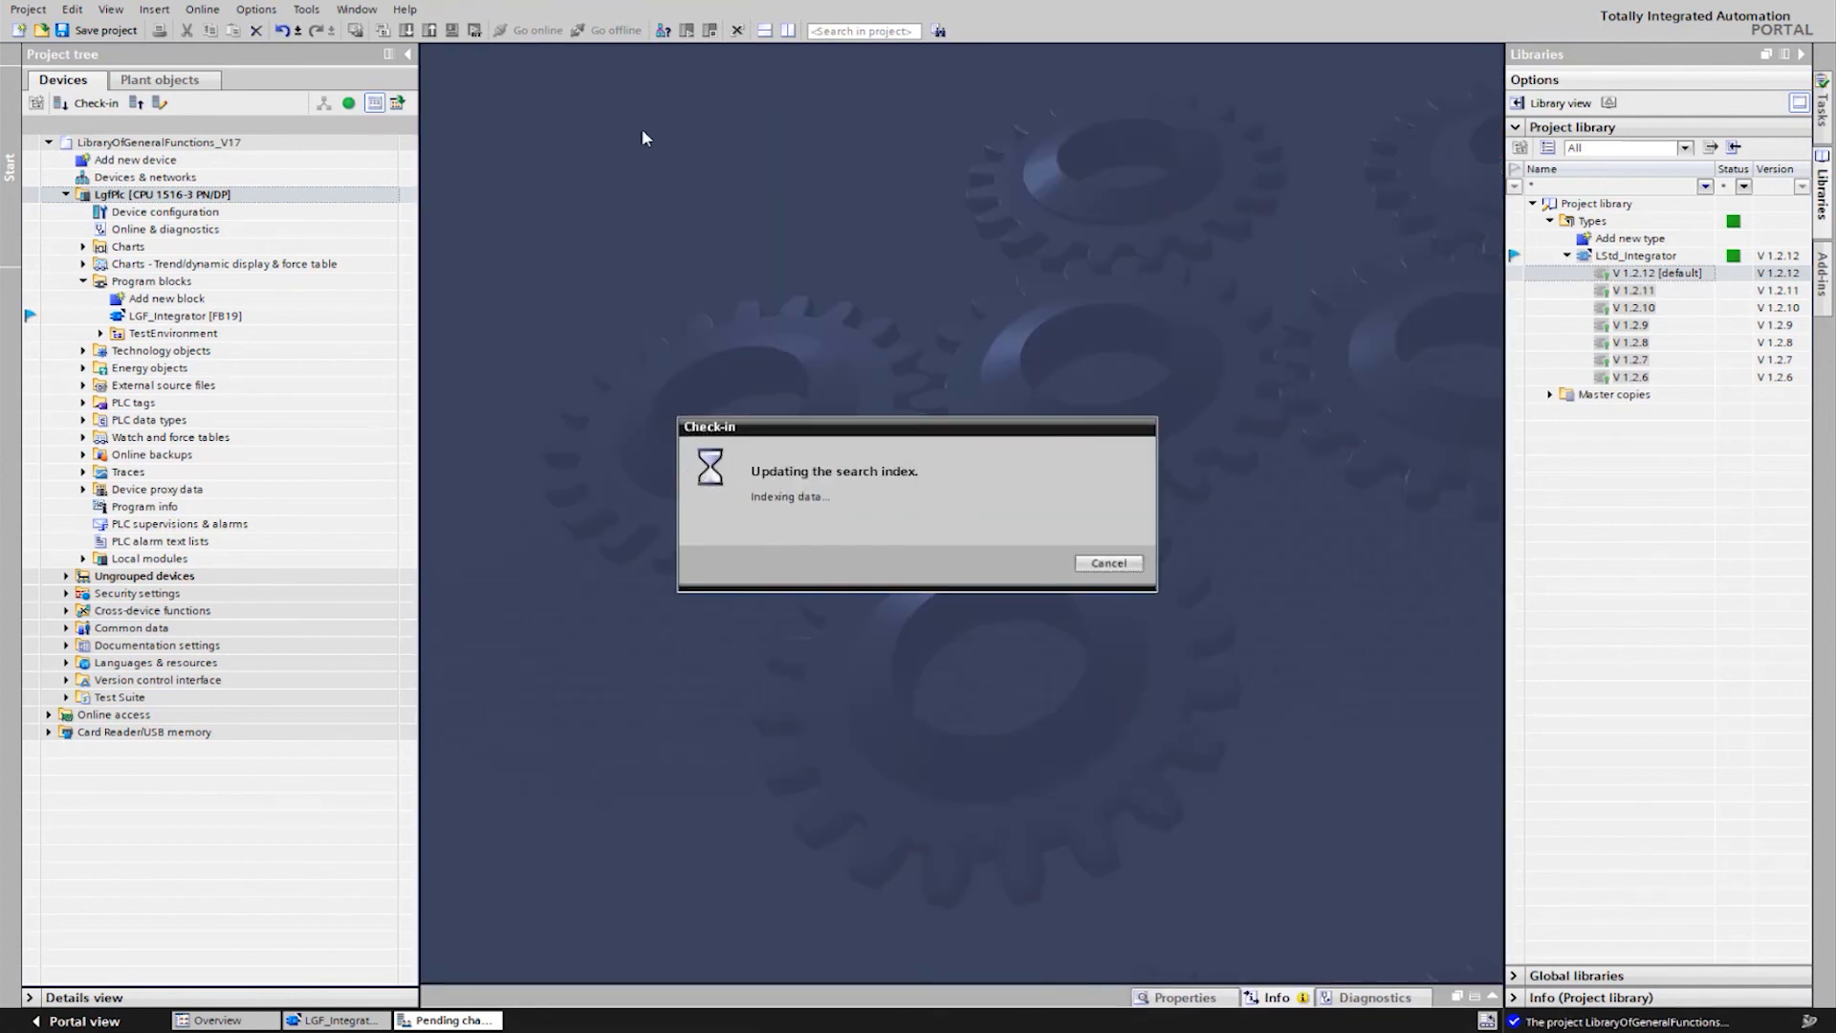
click(1133, 571)
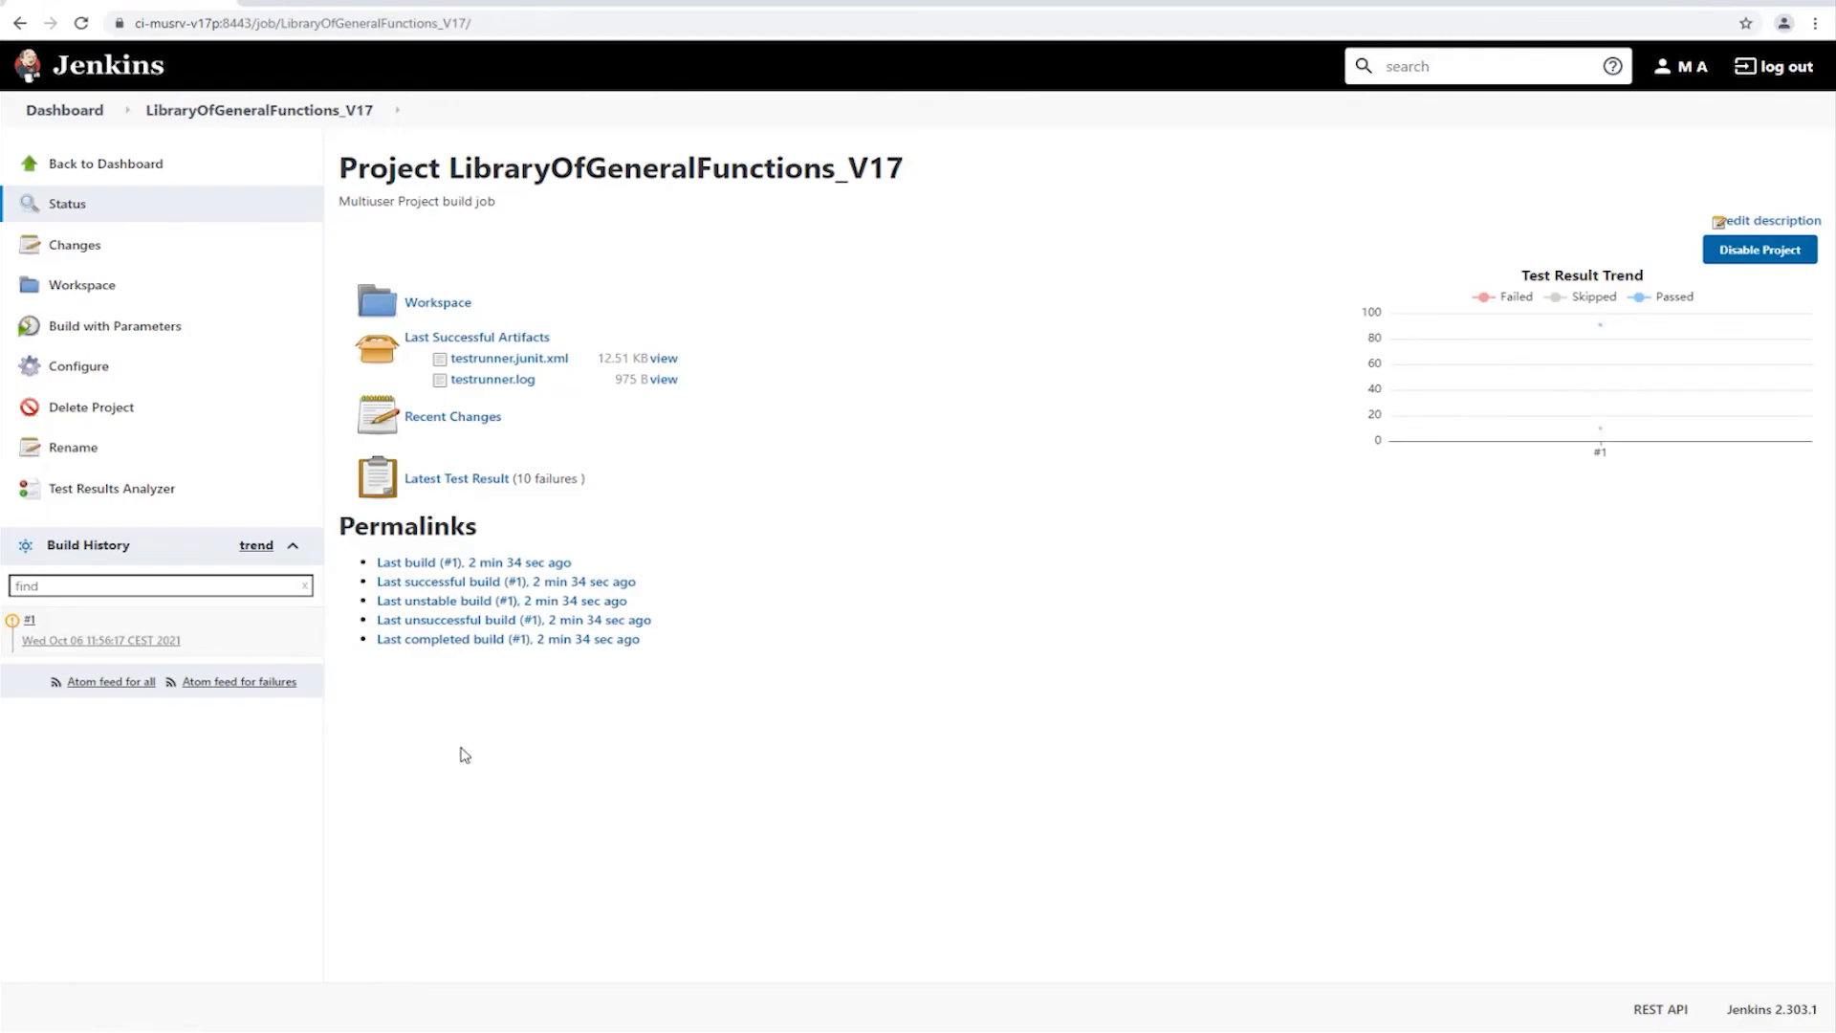
- Switch to Jenkins, refresh the LibraryOfGeneralFunctions_V17 job page and view the console output of build #2
click(83, 23)
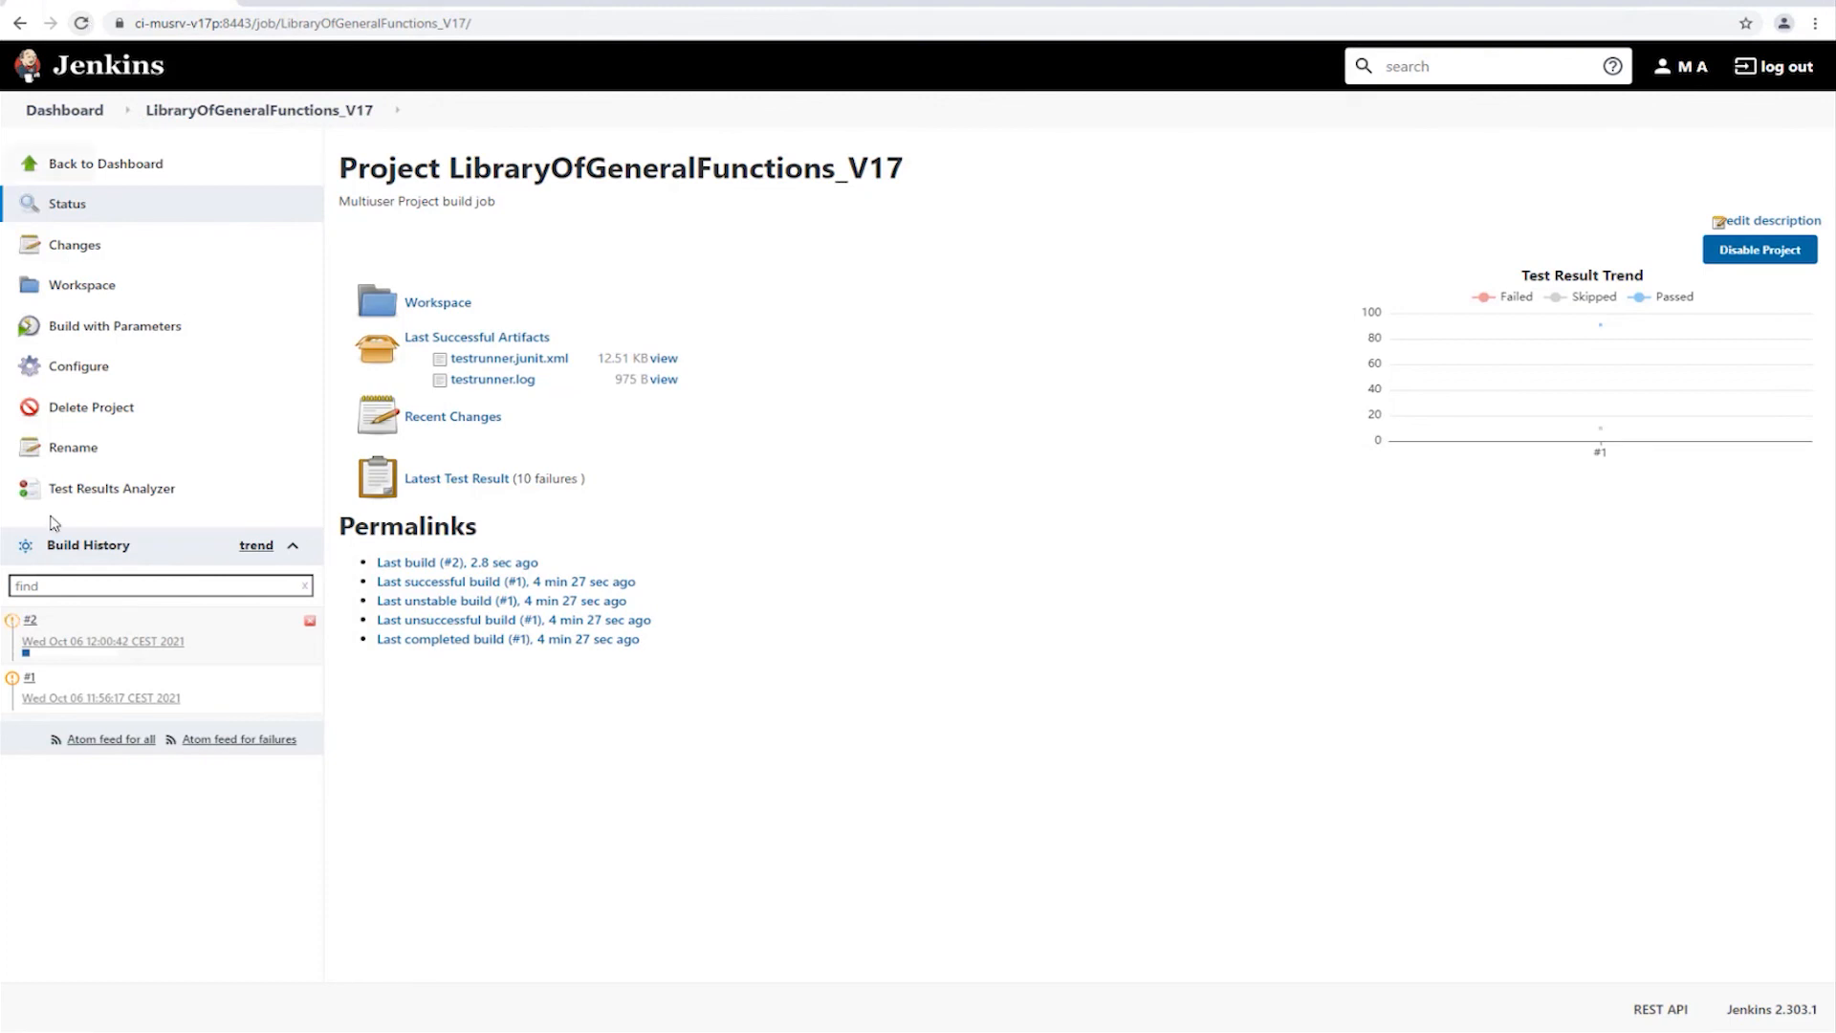
click(30, 619)
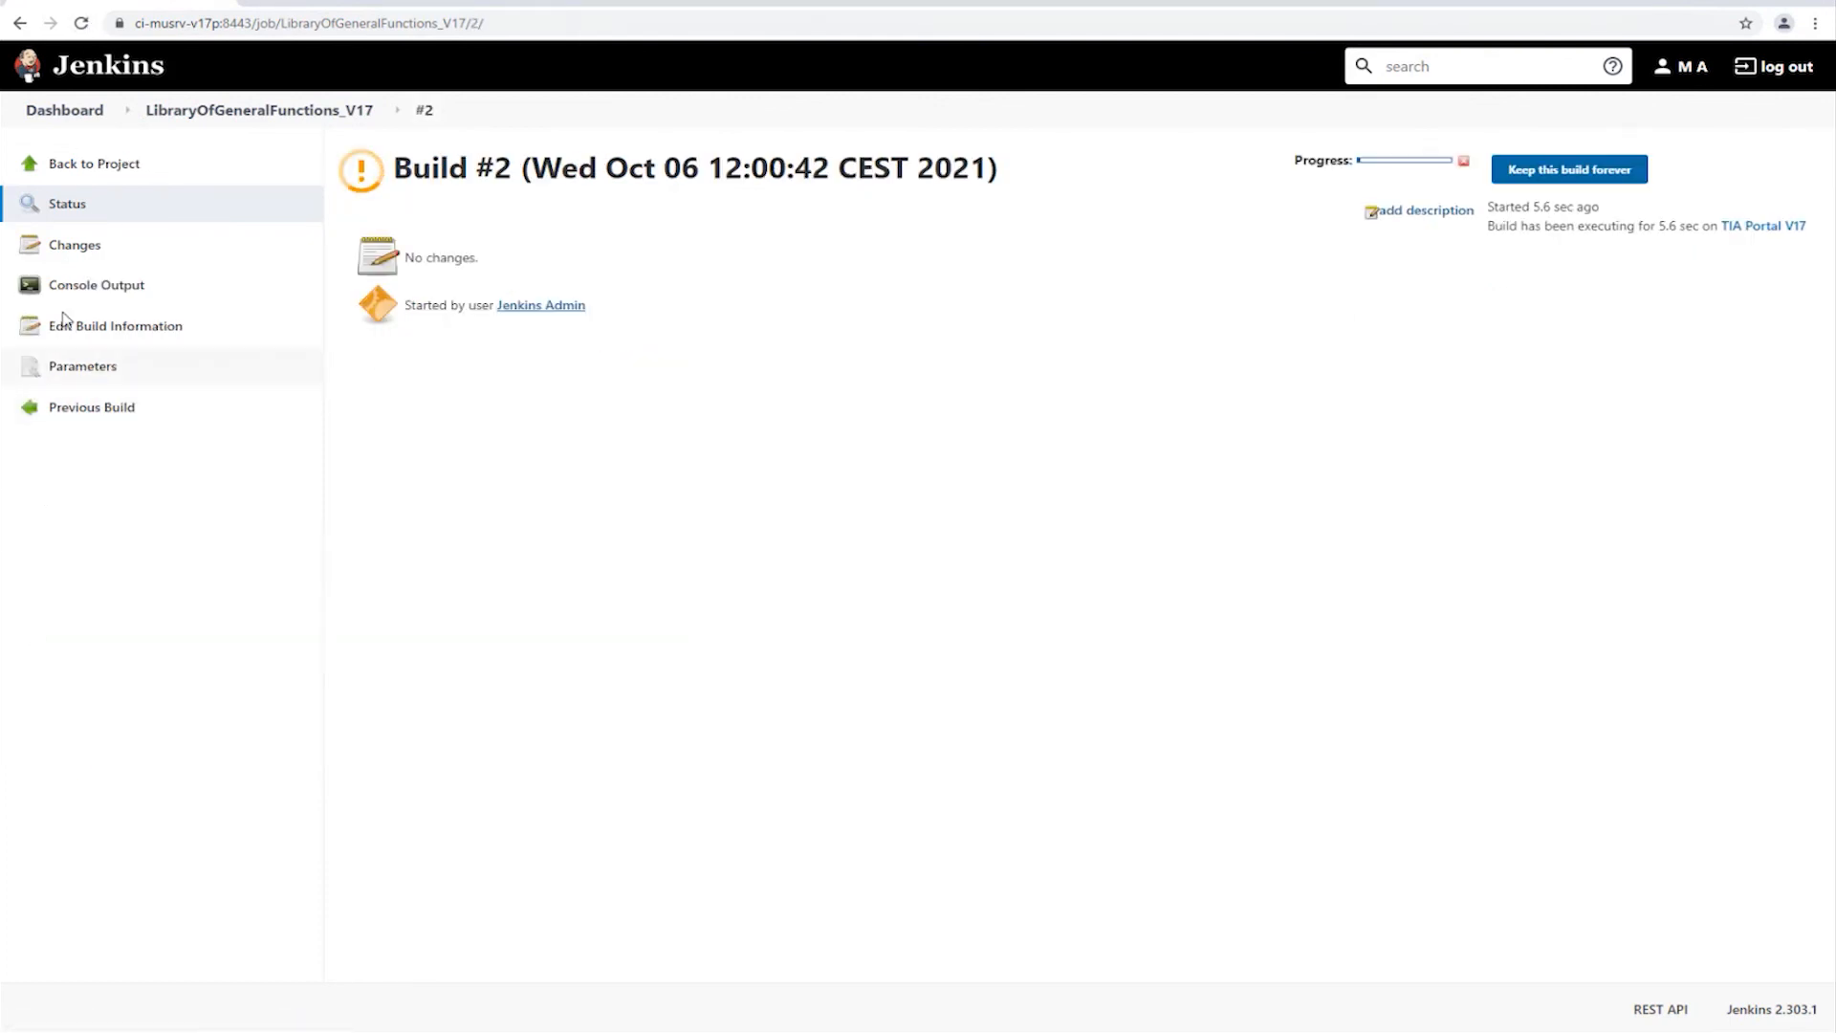
click(79, 285)
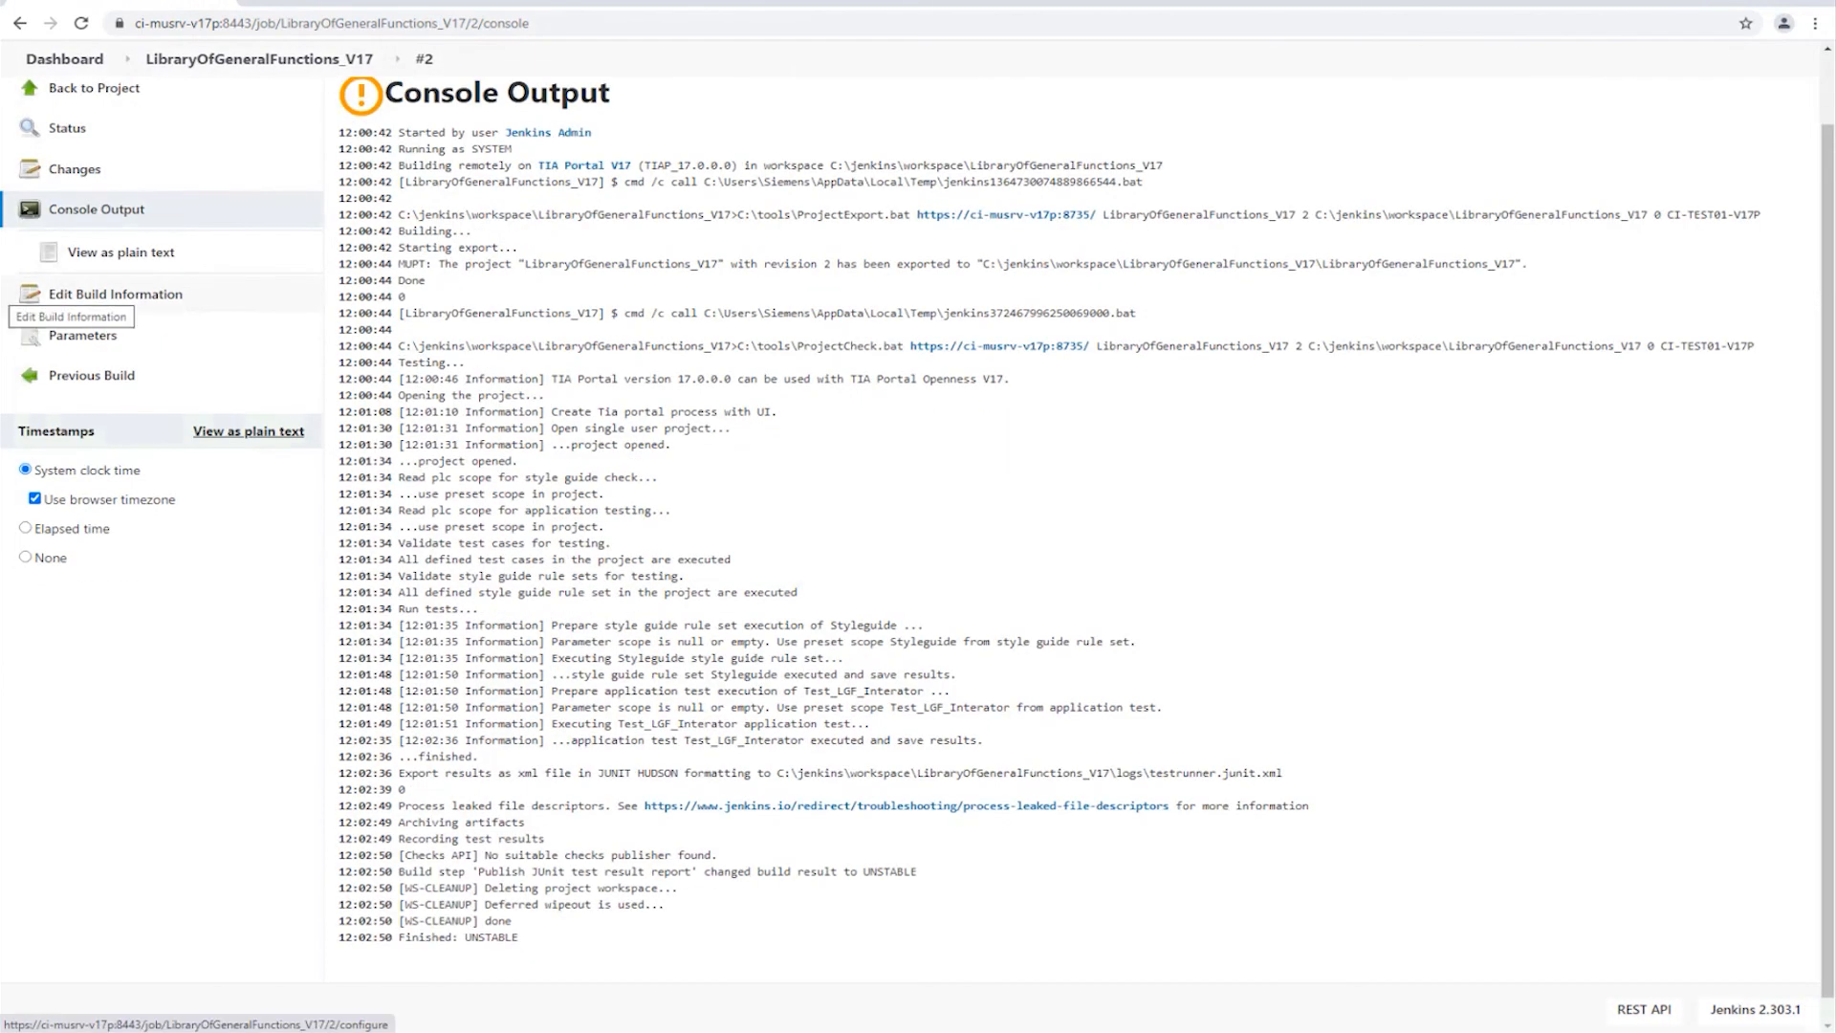
- Return to the job page, compare builds #1 and #2 in the test result trend, and open the latest test result
click(293, 60)
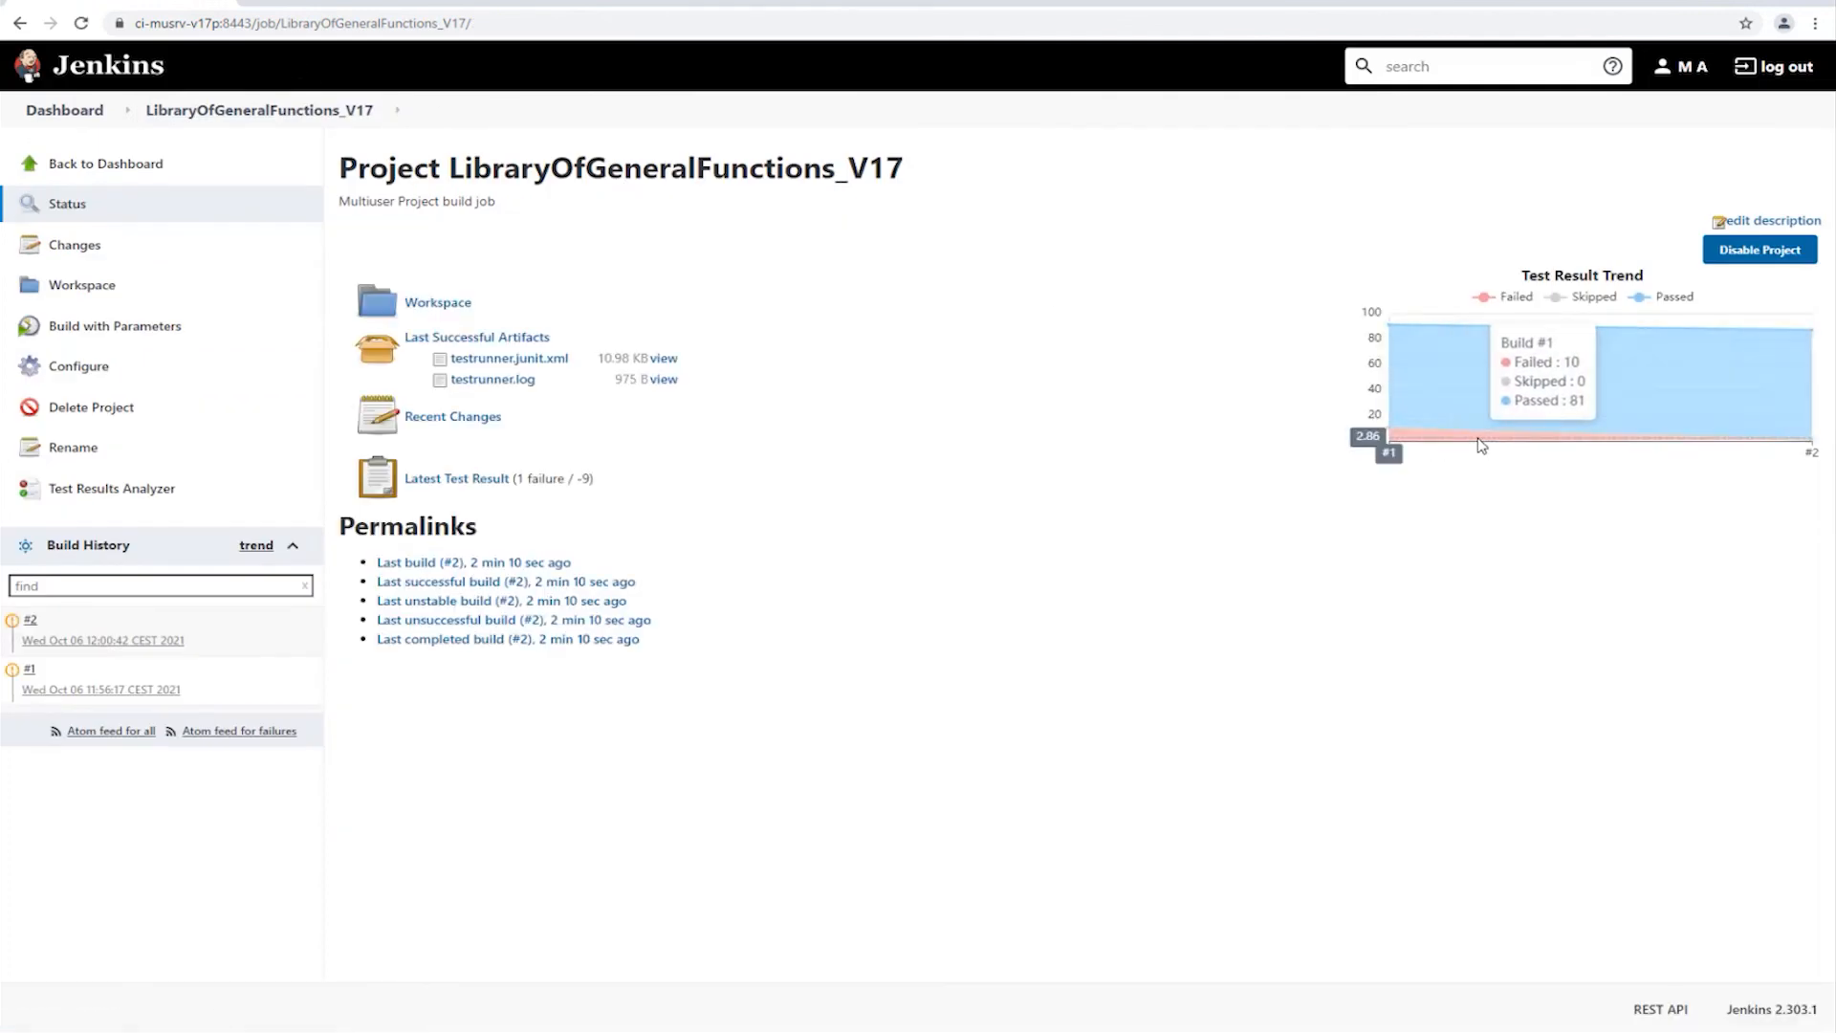
mouse_move(1776, 442)
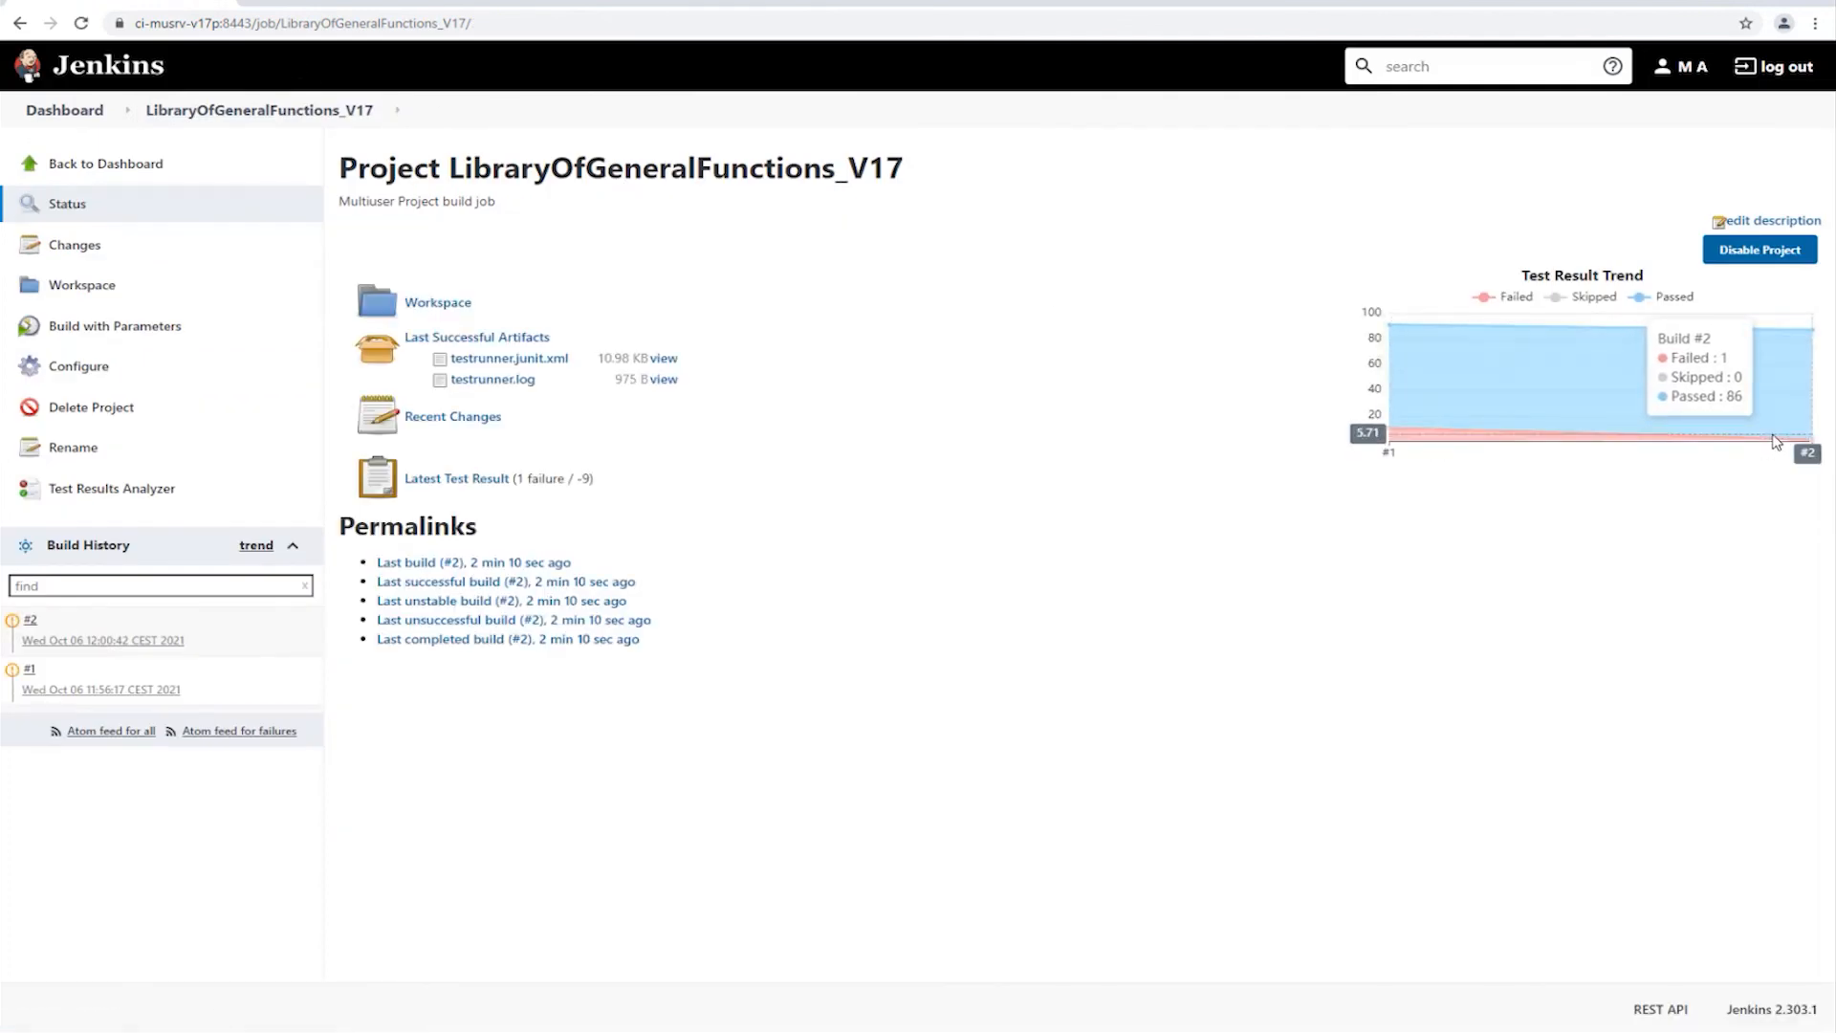
click(489, 487)
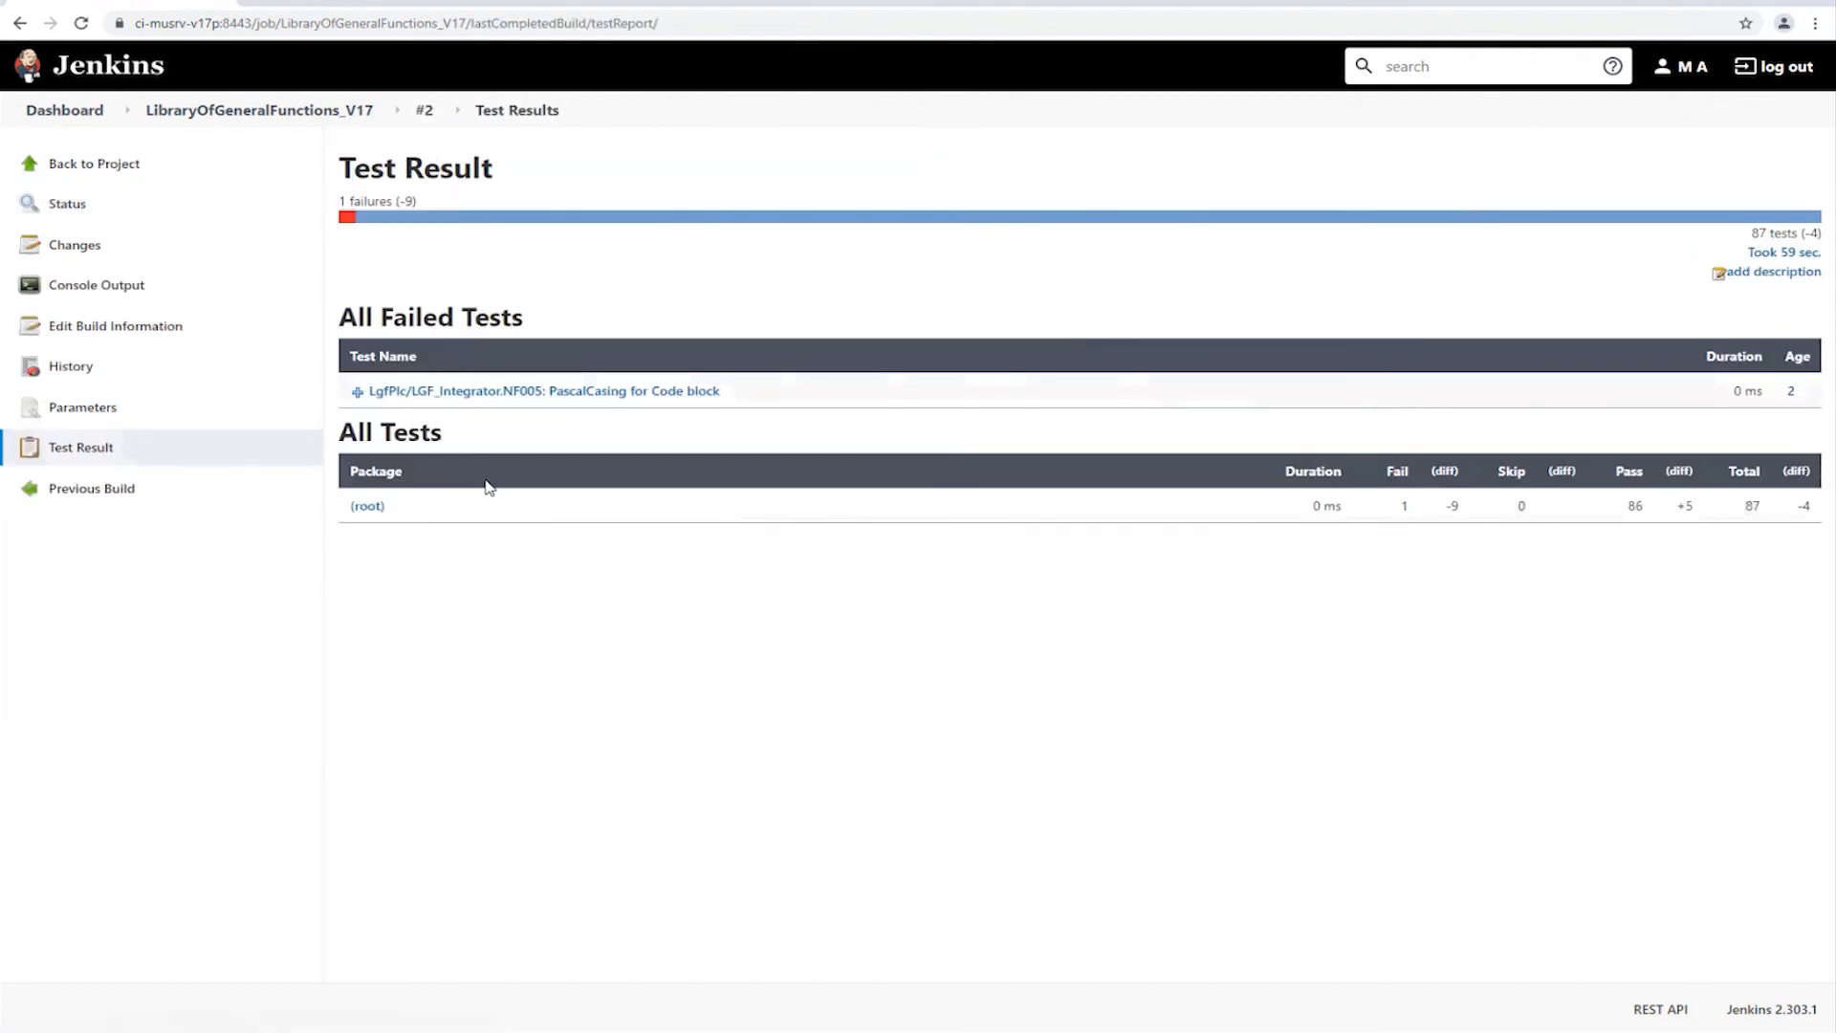